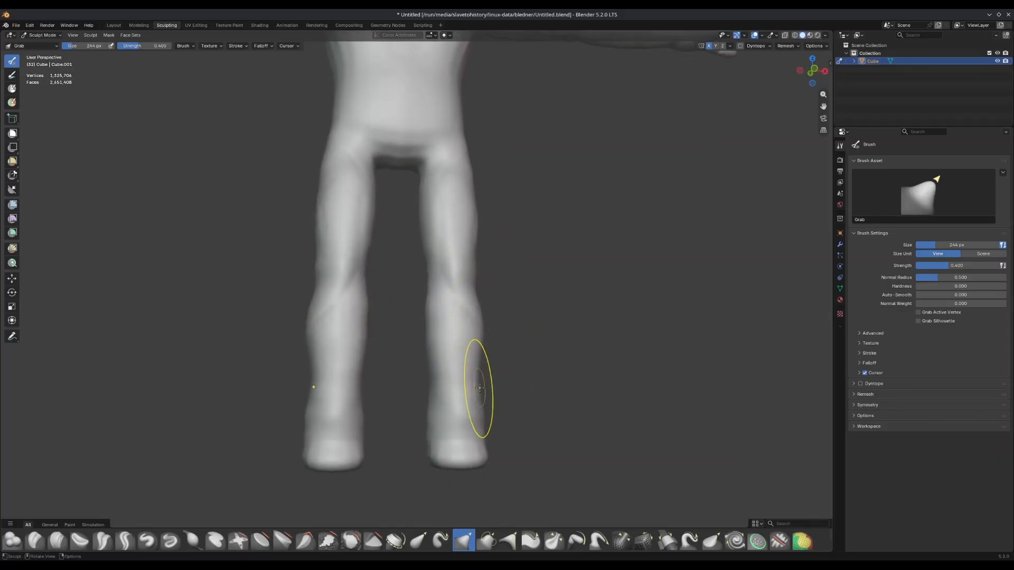
Pull the side of the lower legs inward with the Grab brush and switch to the Thumb brush at 87 px.
{"action": "mouse_move", "coordinate": [439, 385]}
{"action": "left_mouse_down"}
{"action": "mouse_move", "coordinate": [464, 385]}
{"action": "mouse_move", "coordinate": [390, 399]}
{"action": "left_mouse_up"}
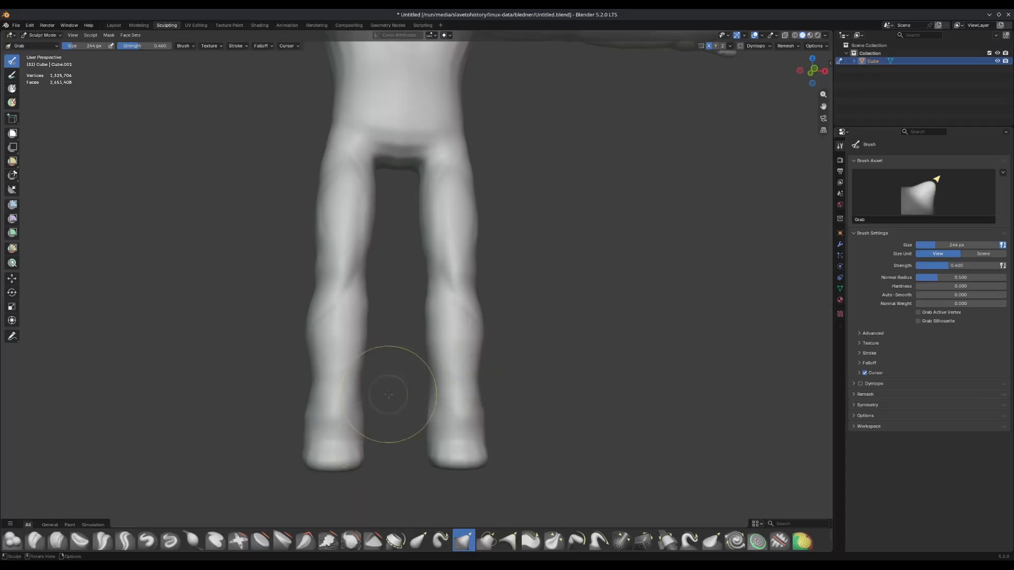
{"action": "key", "text": "x"}
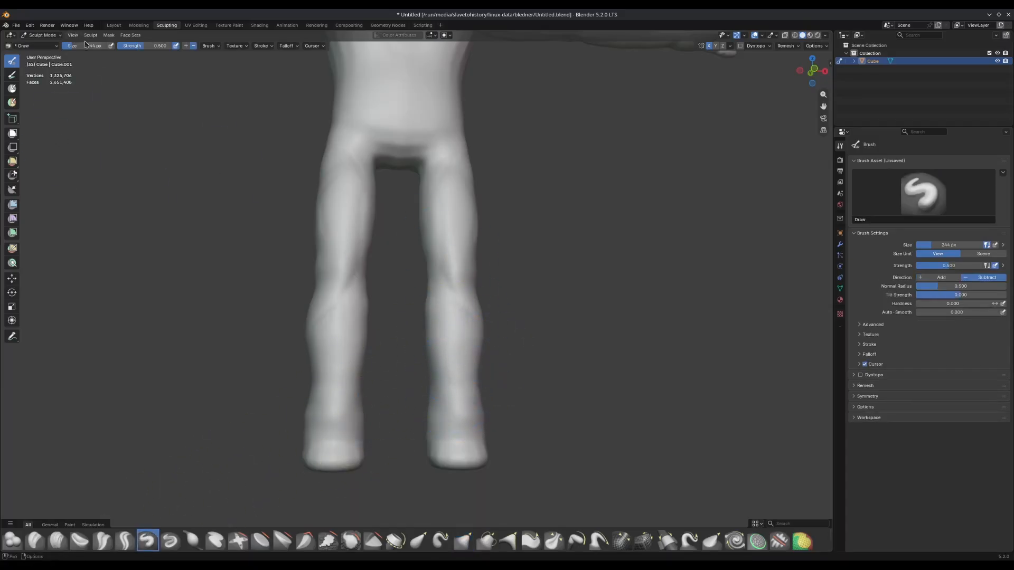
{"action": "left_click_drag", "start_coordinate": [81, 50], "coordinate": [67, 50]}
{"action": "left_click", "coordinate": [712, 540]}
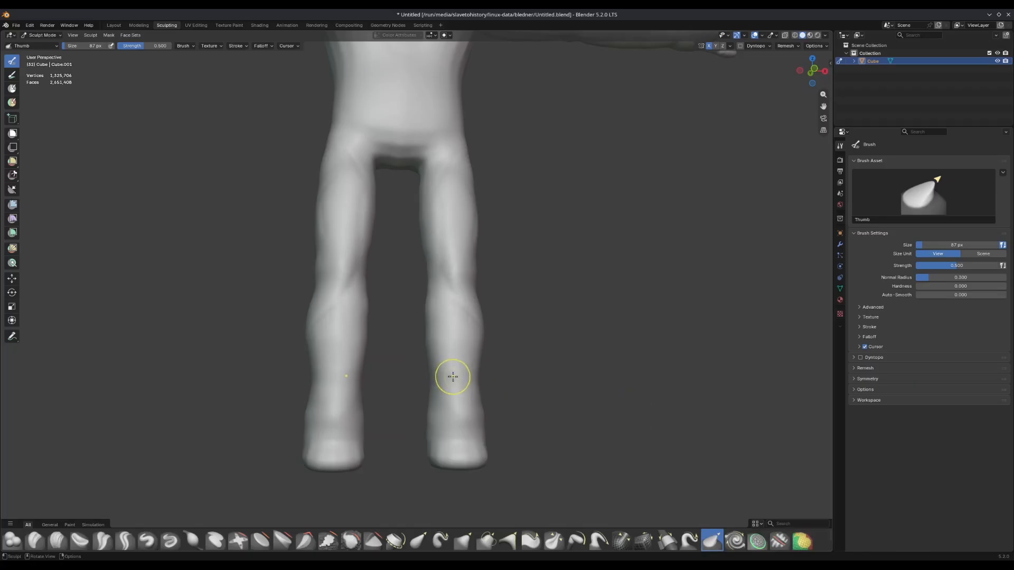
Try short Thumb brush strokes on the lower legs and undo the last one.
{"action": "left_click_drag", "start_coordinate": [456, 390], "coordinate": [456, 392]}
{"action": "left_click_drag", "start_coordinate": [455, 349], "coordinate": [453, 348]}
{"action": "mouse_move", "coordinate": [358, 283]}
{"action": "middle_mouse_down"}
{"action": "mouse_move", "coordinate": [295, 349]}
{"action": "mouse_move", "coordinate": [380, 332]}
{"action": "middle_mouse_up"}
{"action": "key", "text": "ctrl+z"}
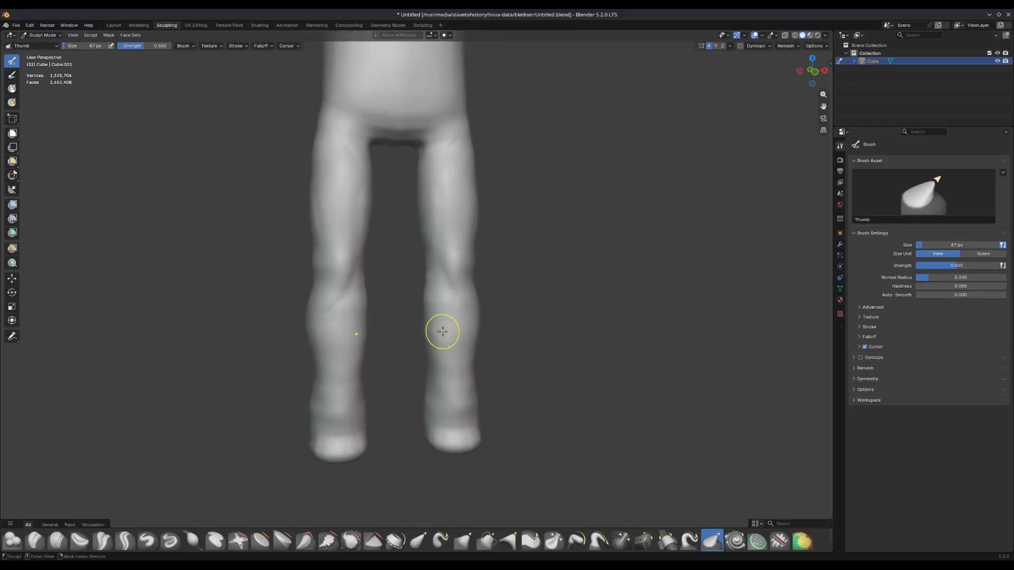
Set the Thumb brush to 226 px and strength 0.622 and push folds downward along the legs from the ankles to the thighs.
{"action": "left_click_drag", "start_coordinate": [77, 47], "coordinate": [89, 48]}
{"action": "left_click_drag", "start_coordinate": [147, 47], "coordinate": [153, 48]}
{"action": "mouse_move", "coordinate": [454, 386]}
{"action": "left_mouse_down"}
{"action": "mouse_move", "coordinate": [455, 326]}
{"action": "mouse_move", "coordinate": [458, 402]}
{"action": "left_mouse_up"}
{"action": "left_click_drag", "start_coordinate": [458, 332], "coordinate": [461, 356]}
{"action": "mouse_move", "coordinate": [455, 263]}
{"action": "left_mouse_down"}
{"action": "mouse_move", "coordinate": [458, 249]}
{"action": "mouse_move", "coordinate": [448, 278]}
{"action": "left_mouse_up"}
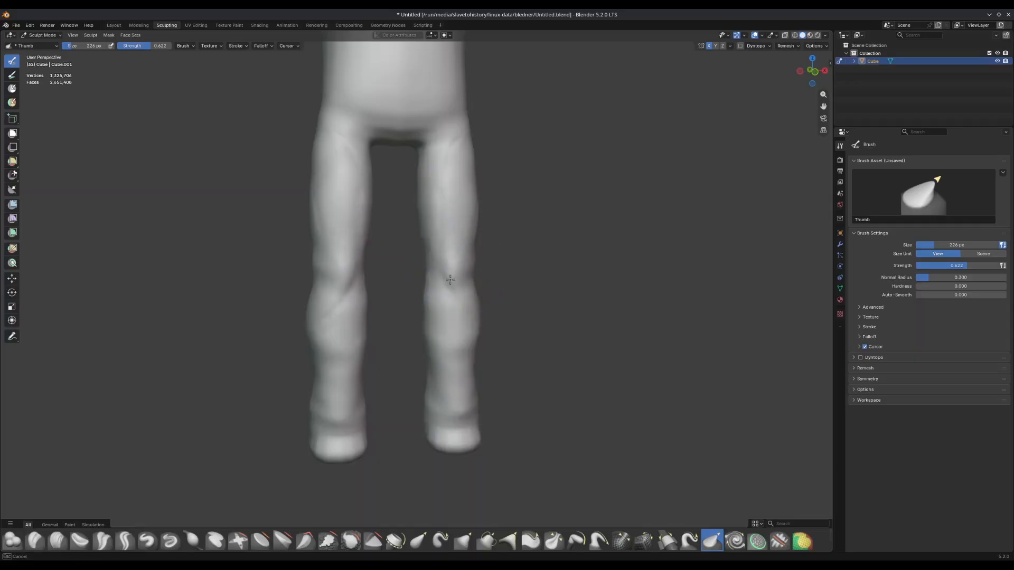
{"action": "middle_click_drag", "start_coordinate": [452, 277], "coordinate": [453, 286]}
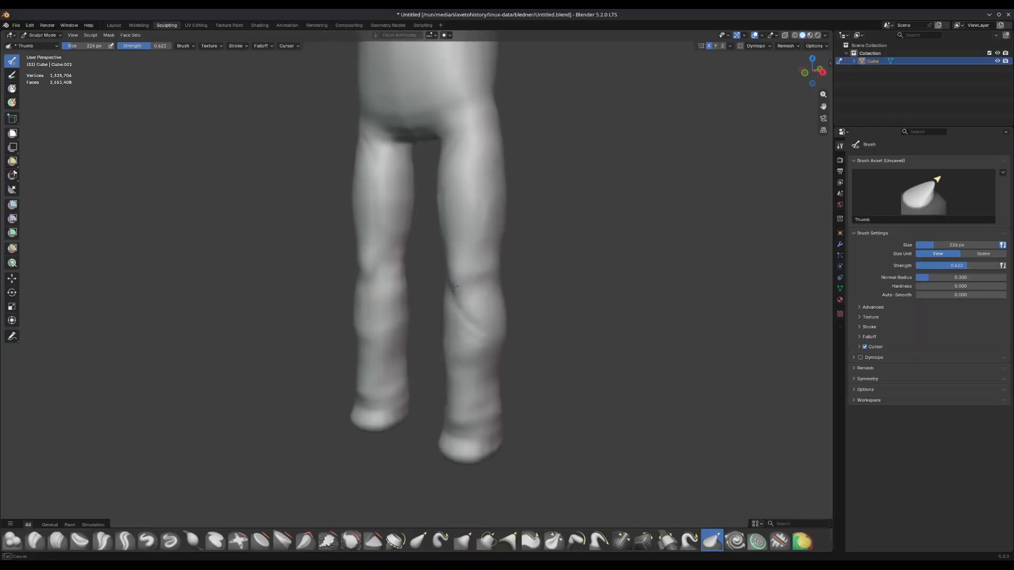
{"action": "left_click_drag", "start_coordinate": [473, 205], "coordinate": [477, 238]}
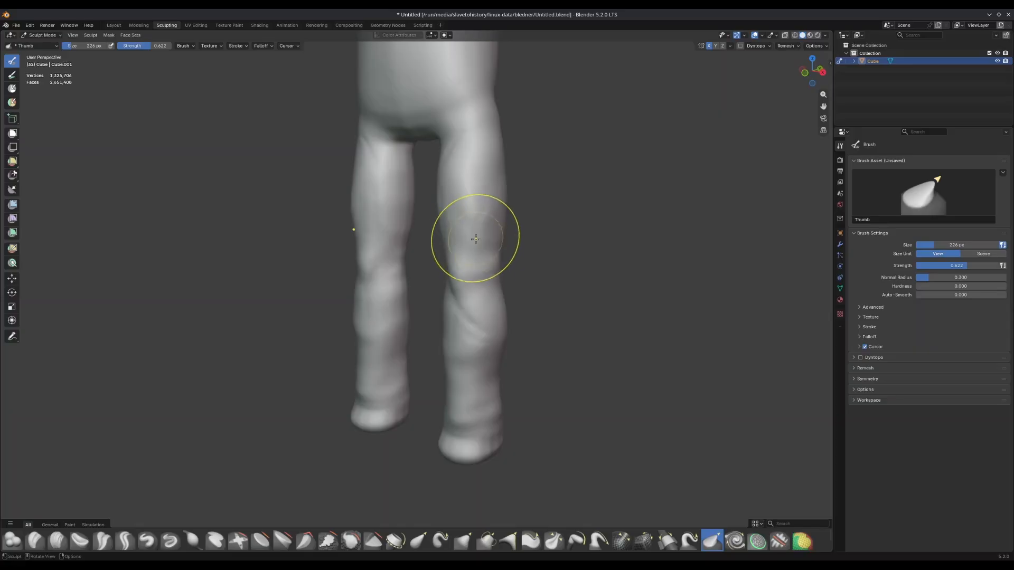
{"action": "mouse_move", "coordinate": [476, 239]}
{"action": "middle_mouse_down"}
{"action": "mouse_move", "coordinate": [459, 206]}
{"action": "mouse_move", "coordinate": [452, 215]}
{"action": "mouse_move", "coordinate": [466, 137]}
{"action": "middle_mouse_up"}
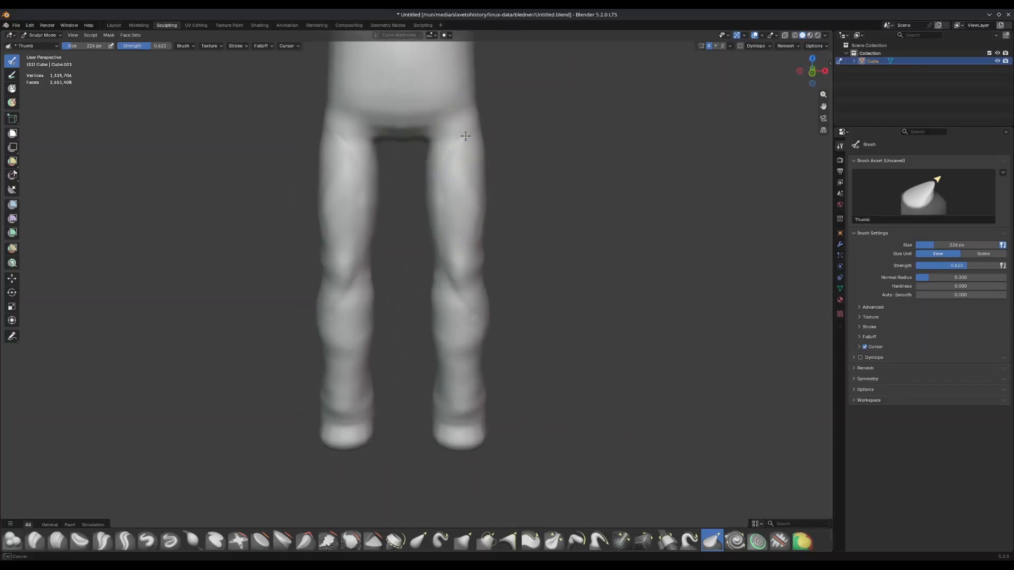
Reshape the outer hips at the top of the thighs with the Grab brush.
{"action": "key", "text": "g"}
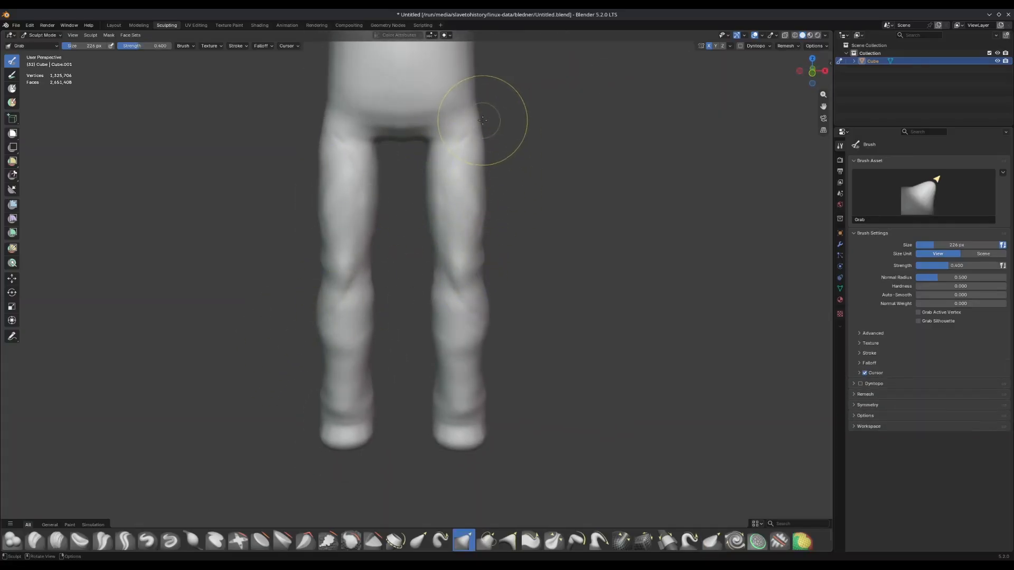
{"action": "mouse_move", "coordinate": [471, 103]}
{"action": "left_mouse_down"}
{"action": "mouse_move", "coordinate": [475, 141]}
{"action": "mouse_move", "coordinate": [479, 110]}
{"action": "mouse_move", "coordinate": [471, 112]}
{"action": "left_mouse_up"}
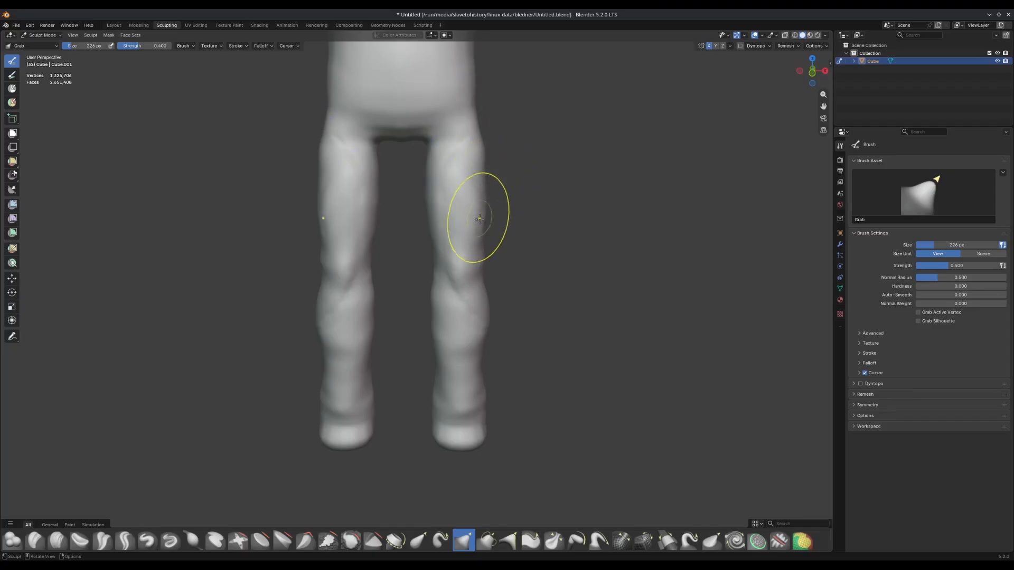
Try a downward Clay Thumb stroke at 110 px on the shins and undo it.
{"action": "left_click", "coordinate": [125, 541]}
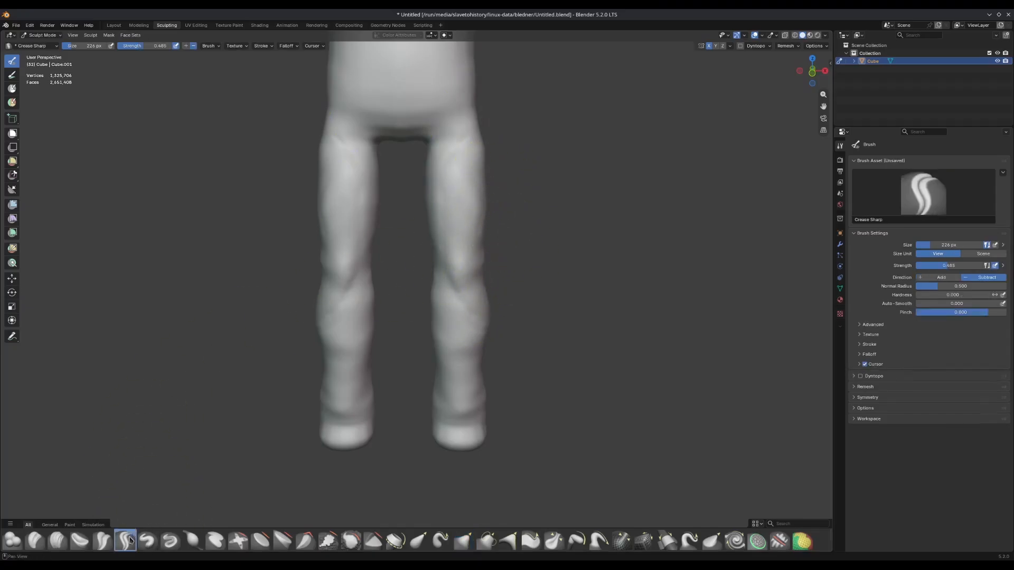
{"action": "left_click", "coordinate": [83, 542]}
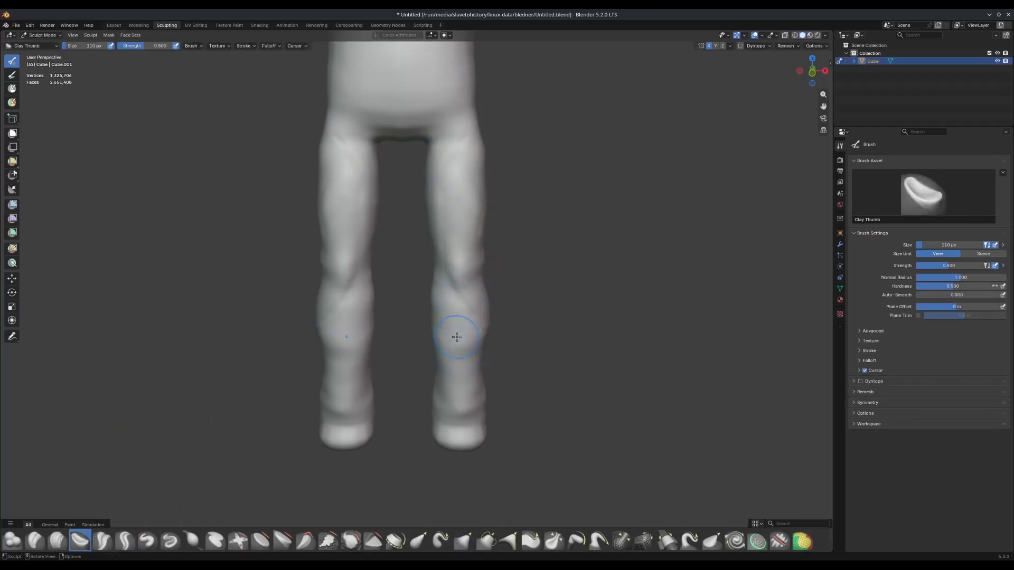
{"action": "left_click_drag", "start_coordinate": [457, 338], "coordinate": [460, 371]}
{"action": "key", "text": "ctrl+z"}
Set the Clay Thumb brush to 49 px and strength 0.198 and build vertical strips up the ankles and lower shins.
{"action": "left_click_drag", "start_coordinate": [161, 50], "coordinate": [78, 49]}
{"action": "middle_click_drag", "start_coordinate": [526, 359], "coordinate": [515, 325]}
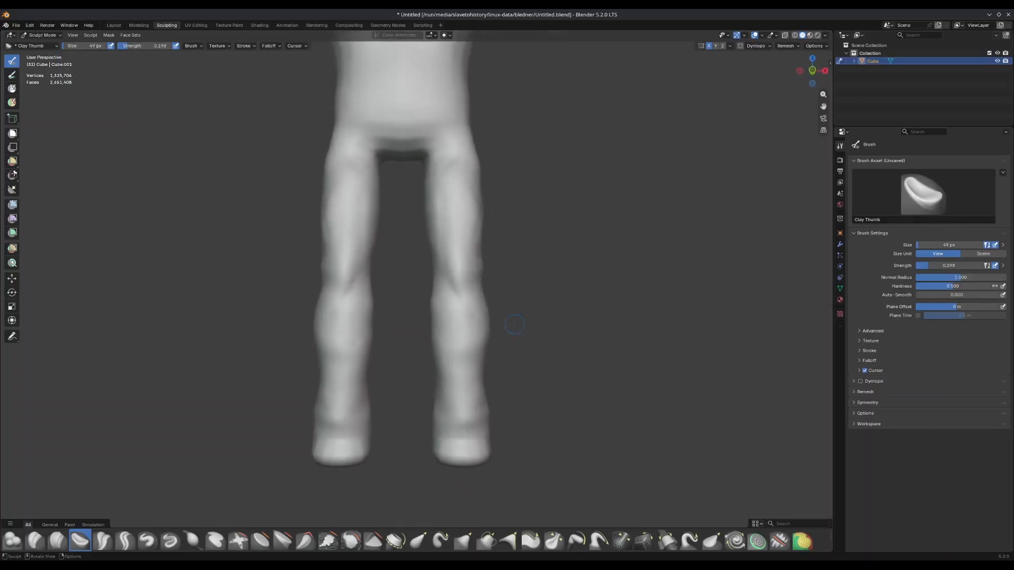
{"action": "scroll", "coordinate": [515, 325], "scroll_direction": "up", "scroll_amount": 3}
{"action": "mouse_move", "coordinate": [361, 297]}
{"action": "middle_mouse_down"}
{"action": "mouse_move", "coordinate": [365, 264]}
{"action": "mouse_move", "coordinate": [387, 296]}
{"action": "middle_mouse_up"}
{"action": "left_click_drag", "start_coordinate": [479, 334], "coordinate": [470, 314]}
{"action": "middle_click_drag", "start_coordinate": [600, 303], "coordinate": [570, 296]}
{"action": "scroll", "coordinate": [567, 294], "scroll_direction": "down", "scroll_amount": 2}
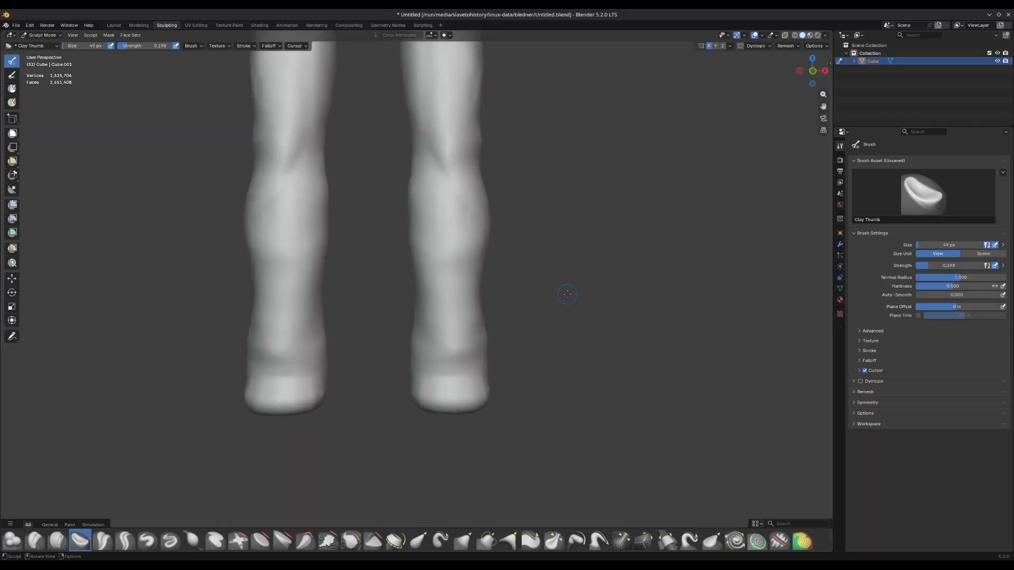
{"action": "mouse_move", "coordinate": [417, 380]}
{"action": "left_mouse_down"}
{"action": "mouse_move", "coordinate": [442, 338]}
{"action": "mouse_move", "coordinate": [432, 342]}
{"action": "mouse_move", "coordinate": [461, 342]}
{"action": "left_mouse_up"}
{"action": "left_click_drag", "start_coordinate": [467, 382], "coordinate": [468, 339]}
{"action": "left_click_drag", "start_coordinate": [417, 379], "coordinate": [434, 292]}
{"action": "left_click_drag", "start_coordinate": [436, 330], "coordinate": [442, 292]}
{"action": "left_click_drag", "start_coordinate": [442, 334], "coordinate": [454, 290]}
Set the Clay Thumb brush's normal radius to about 1.24, hardness to 0.830 and strength to 0.169, undoing the test stroke.
{"action": "left_click_drag", "start_coordinate": [128, 46], "coordinate": [137, 51]}
{"action": "left_click_drag", "start_coordinate": [973, 282], "coordinate": [977, 280]}
{"action": "left_click_drag", "start_coordinate": [956, 286], "coordinate": [985, 293]}
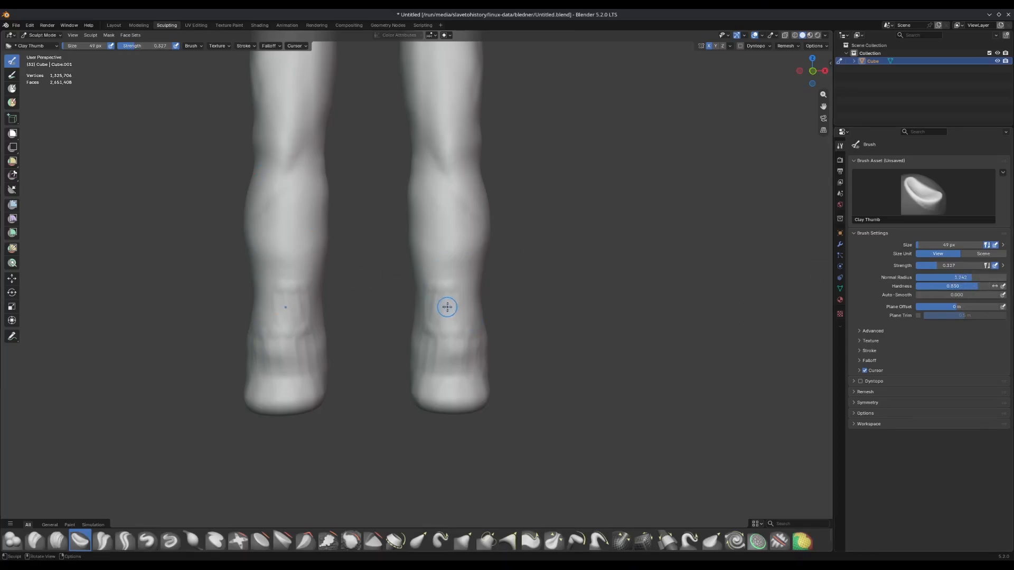
{"action": "left_click_drag", "start_coordinate": [466, 324], "coordinate": [468, 294]}
{"action": "key", "text": "ctrl+z"}
{"action": "key", "text": "shift+f"}
{"action": "left_click", "coordinate": [523, 247]}
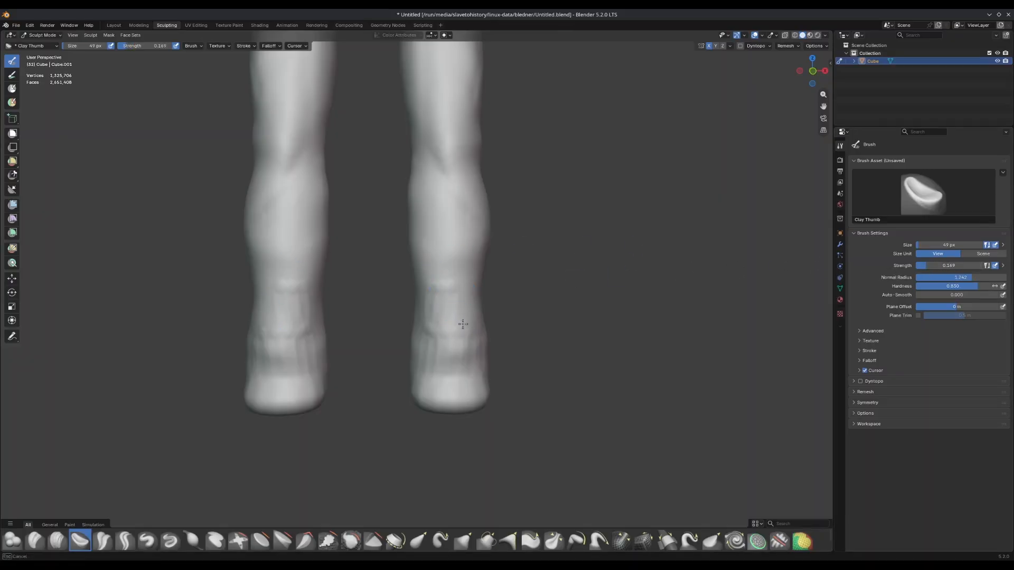
Build overlapping Clay Thumb strips up the shins and calves to just below the knees.
{"action": "mouse_move", "coordinate": [459, 326]}
{"action": "left_mouse_down"}
{"action": "mouse_move", "coordinate": [471, 289]}
{"action": "mouse_move", "coordinate": [437, 237]}
{"action": "left_mouse_up"}
{"action": "mouse_move", "coordinate": [441, 276]}
{"action": "left_mouse_down"}
{"action": "mouse_move", "coordinate": [448, 229]}
{"action": "mouse_move", "coordinate": [461, 233]}
{"action": "left_mouse_up"}
{"action": "mouse_move", "coordinate": [464, 277]}
{"action": "left_mouse_down"}
{"action": "mouse_move", "coordinate": [474, 230]}
{"action": "mouse_move", "coordinate": [483, 237]}
{"action": "left_mouse_up"}
{"action": "left_click_drag", "start_coordinate": [416, 279], "coordinate": [432, 169]}
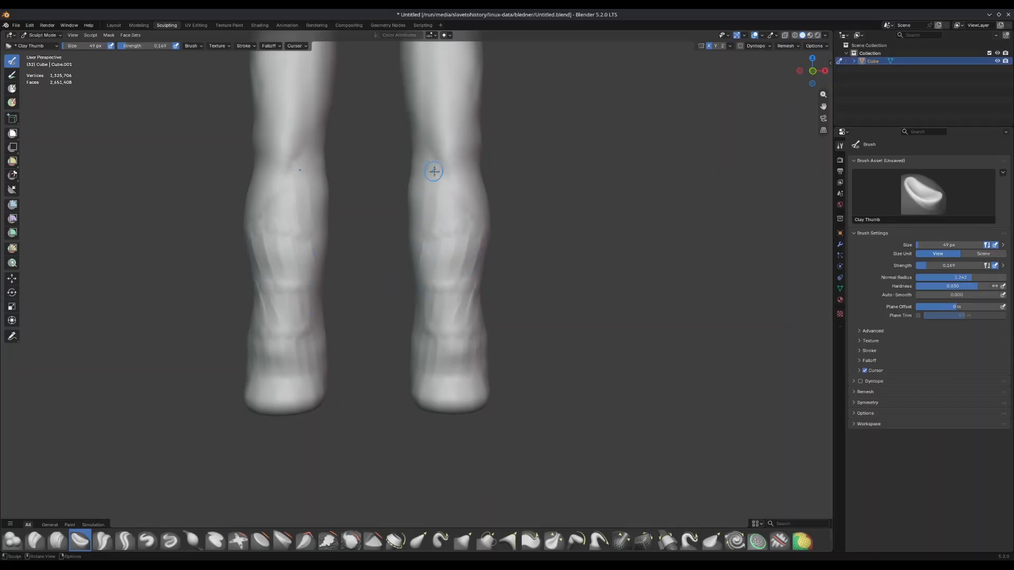
{"action": "mouse_move", "coordinate": [433, 230]}
{"action": "left_mouse_down"}
{"action": "mouse_move", "coordinate": [443, 167]}
{"action": "mouse_move", "coordinate": [454, 170]}
{"action": "left_mouse_up"}
{"action": "left_click_drag", "start_coordinate": [463, 227], "coordinate": [463, 223]}
Carve slanted grooves into the band just above the ankles with the Crease Sharp brush at 28 px.
{"action": "left_click", "coordinate": [125, 540]}
{"action": "key", "text": "f"}
{"action": "left_click", "coordinate": [456, 304]}
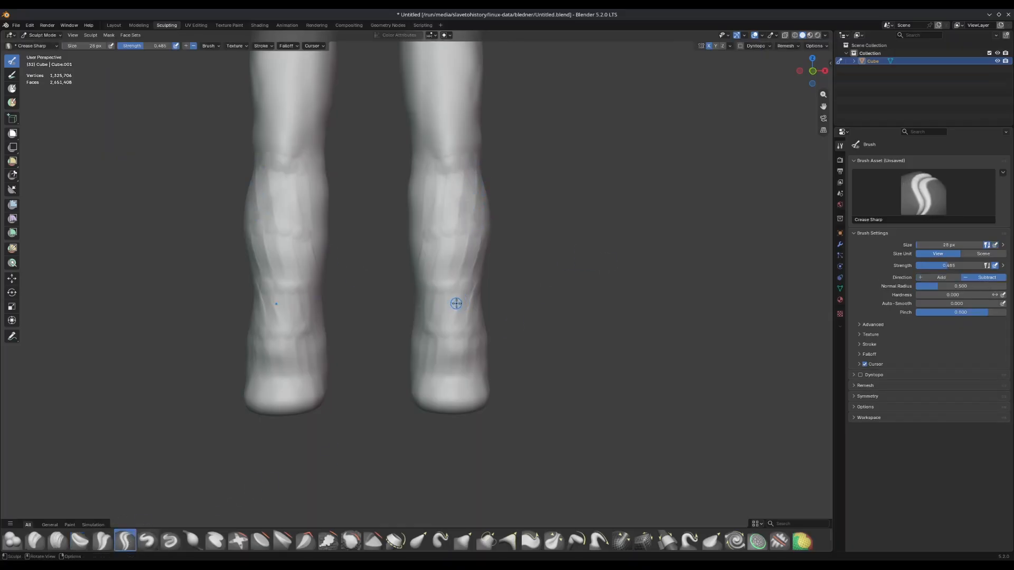
{"action": "left_click_drag", "start_coordinate": [459, 296], "coordinate": [455, 318]}
{"action": "middle_click_drag", "start_coordinate": [432, 290], "coordinate": [423, 305]}
{"action": "left_click_drag", "start_coordinate": [421, 306], "coordinate": [426, 326]}
{"action": "left_click_drag", "start_coordinate": [443, 299], "coordinate": [435, 327]}
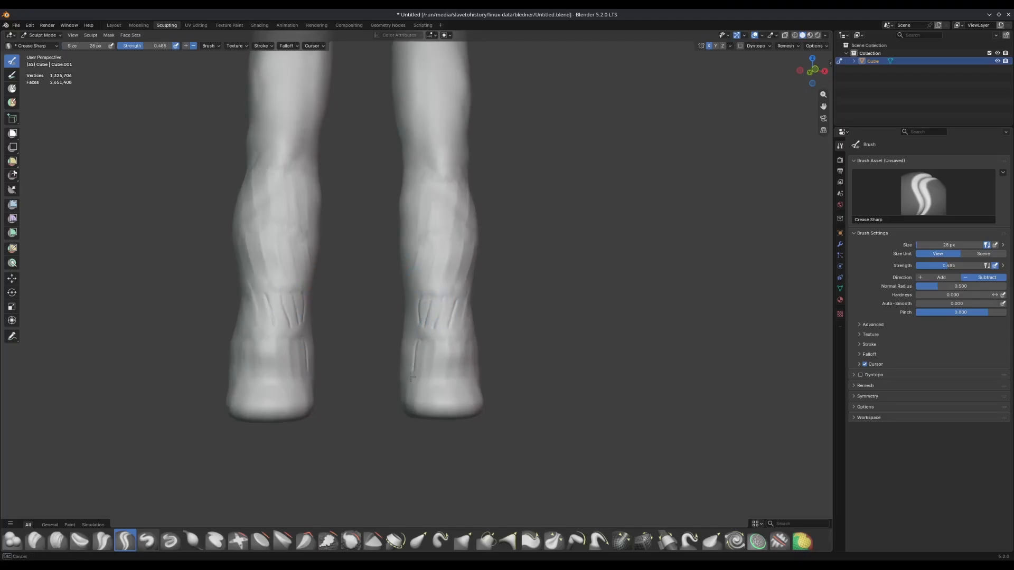
Carve near-vertical grooves across the ankle band directly above the feet with the Crease Sharp brush.
{"action": "left_click_drag", "start_coordinate": [413, 378], "coordinate": [410, 379]}
{"action": "mouse_move", "coordinate": [427, 339]}
{"action": "left_mouse_down"}
{"action": "mouse_move", "coordinate": [421, 381]}
{"action": "mouse_move", "coordinate": [448, 343]}
{"action": "mouse_move", "coordinate": [442, 378]}
{"action": "left_mouse_up"}
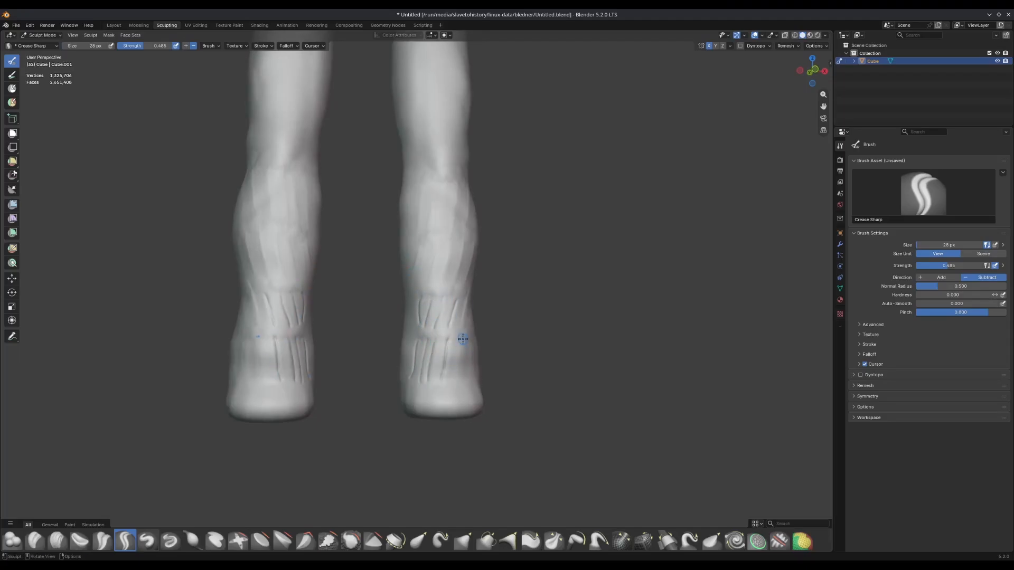
{"action": "mouse_move", "coordinate": [463, 338]}
{"action": "left_mouse_down"}
{"action": "mouse_move", "coordinate": [458, 372]}
{"action": "mouse_move", "coordinate": [469, 382]}
{"action": "left_mouse_up"}
Carve long vertical grooves into the two upper shin bands, up to just below the knees, with the Crease Sharp brush.
{"action": "mouse_move", "coordinate": [486, 254]}
{"action": "middle_mouse_down"}
{"action": "mouse_move", "coordinate": [475, 272]}
{"action": "mouse_move", "coordinate": [447, 280]}
{"action": "middle_mouse_up"}
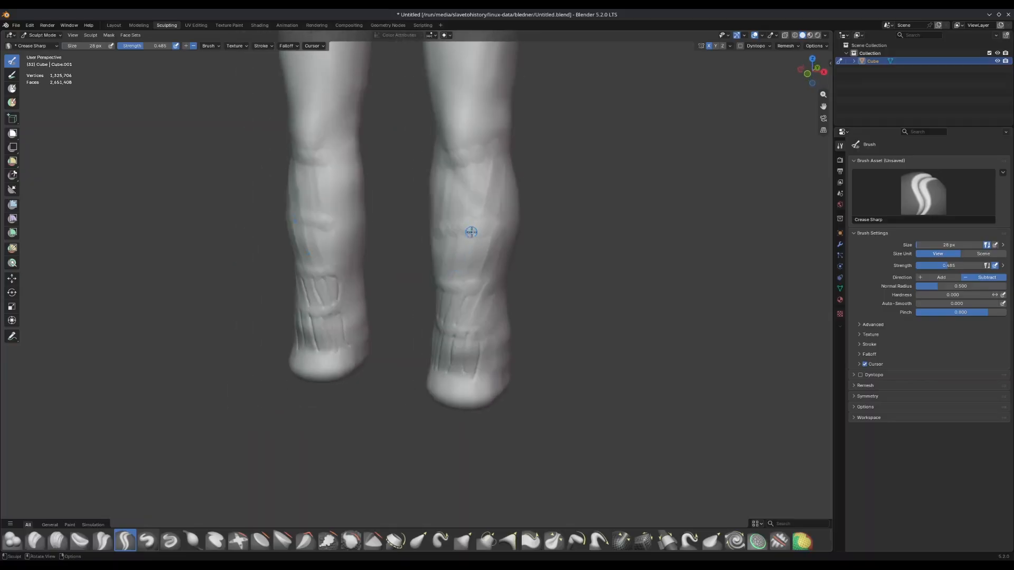
{"action": "middle_click_drag", "start_coordinate": [377, 276], "coordinate": [445, 258]}
{"action": "left_click_drag", "start_coordinate": [420, 235], "coordinate": [411, 269]}
{"action": "mouse_move", "coordinate": [424, 236]}
{"action": "left_mouse_down"}
{"action": "mouse_move", "coordinate": [421, 279]}
{"action": "mouse_move", "coordinate": [444, 272]}
{"action": "left_mouse_up"}
{"action": "mouse_move", "coordinate": [457, 234]}
{"action": "left_mouse_down"}
{"action": "mouse_move", "coordinate": [460, 276]}
{"action": "mouse_move", "coordinate": [464, 265]}
{"action": "left_mouse_up"}
{"action": "mouse_move", "coordinate": [430, 173]}
{"action": "left_mouse_down"}
{"action": "mouse_move", "coordinate": [420, 231]}
{"action": "mouse_move", "coordinate": [443, 226]}
{"action": "left_mouse_up"}
{"action": "left_click_drag", "start_coordinate": [463, 166], "coordinate": [455, 223]}
{"action": "left_click_drag", "start_coordinate": [470, 185], "coordinate": [465, 228]}
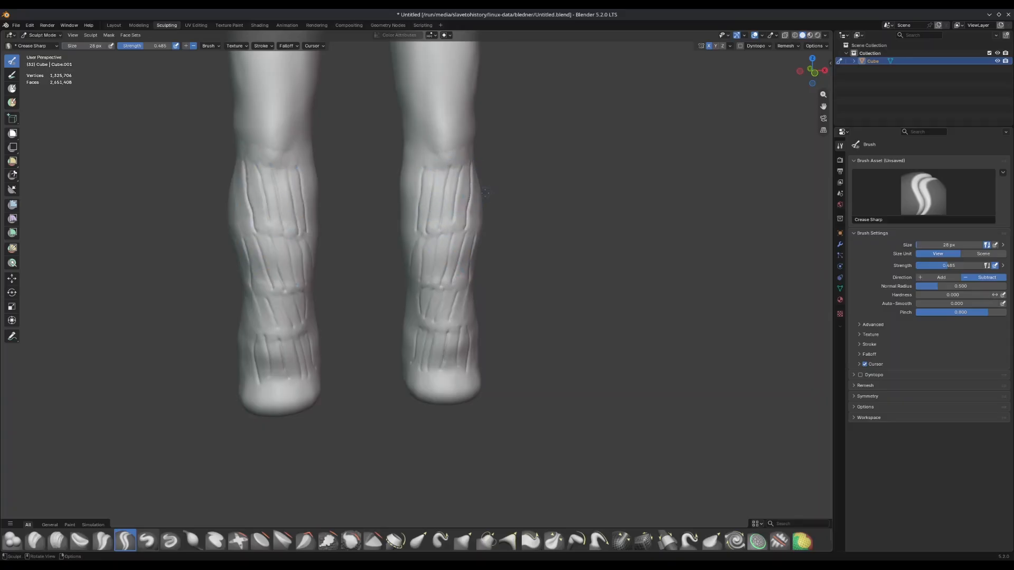
Try flattening the grooved strips below the knees with the Flatten/Contrast and Plateau brushes at 71 px.
{"action": "middle_click_drag", "start_coordinate": [465, 228], "coordinate": [420, 170]}
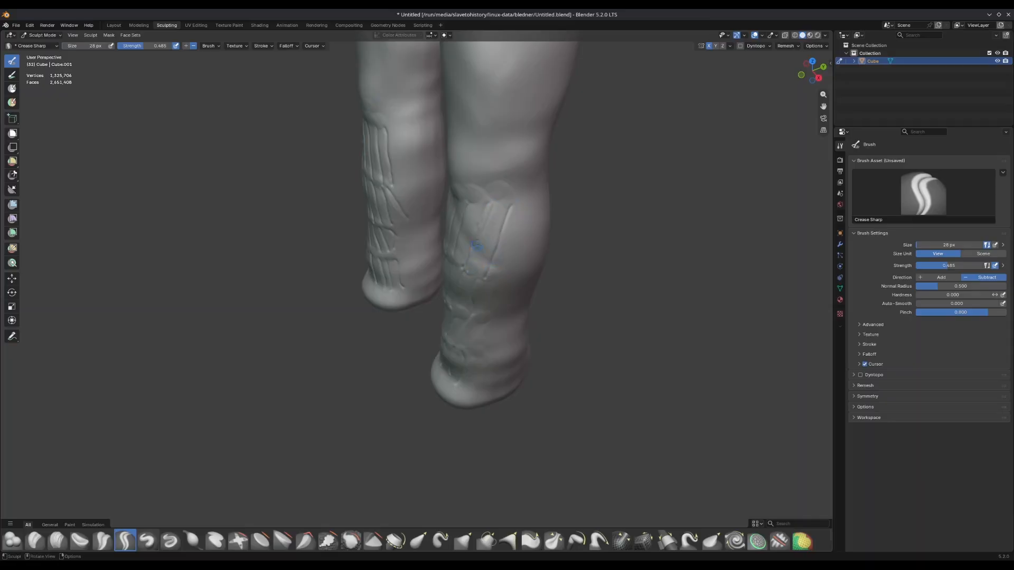
{"action": "middle_click_drag", "start_coordinate": [494, 204], "coordinate": [498, 222]}
{"action": "scroll", "coordinate": [498, 222], "scroll_direction": "up", "scroll_amount": 4}
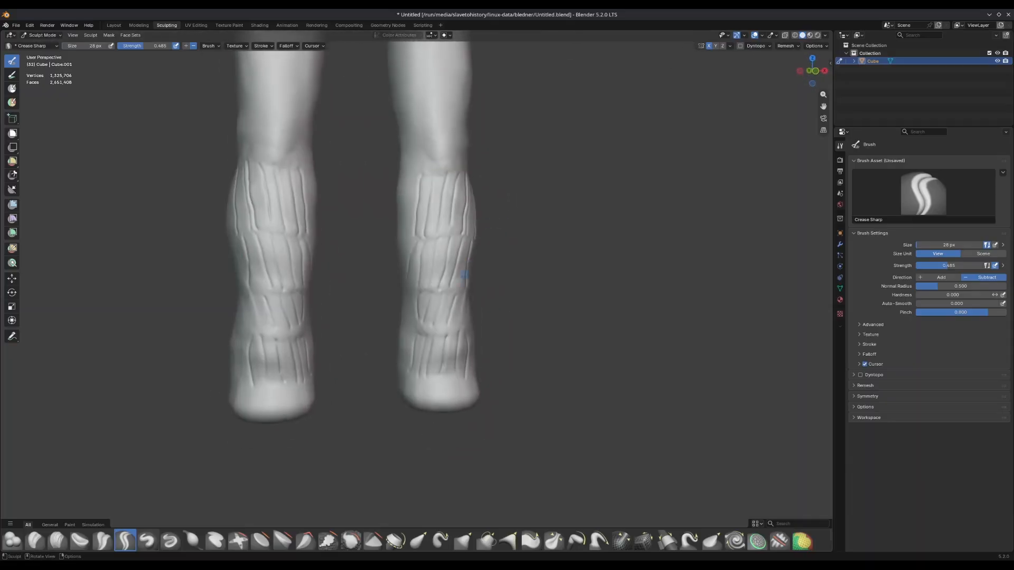
{"action": "left_click", "coordinate": [260, 541]}
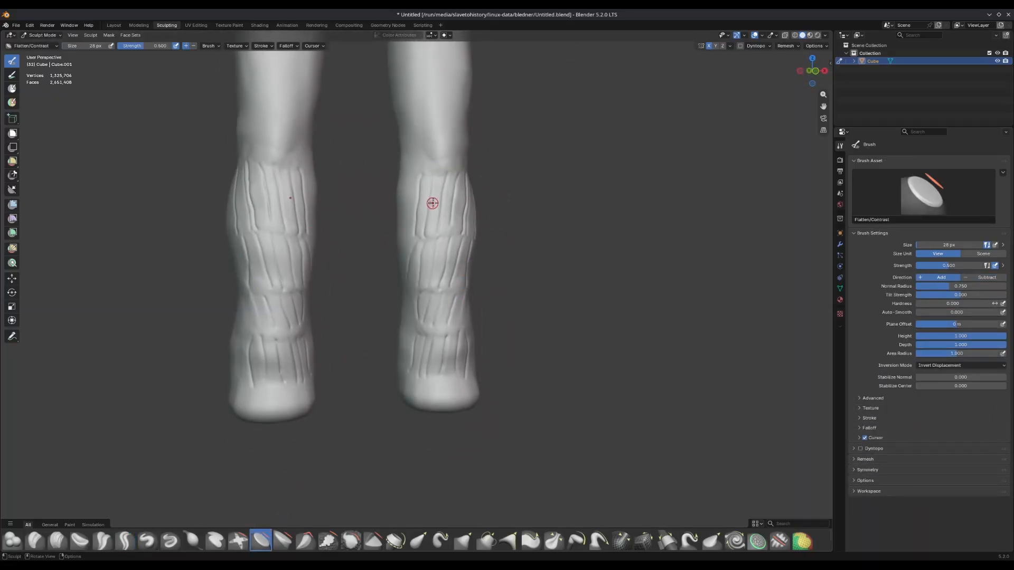
{"action": "left_click_drag", "start_coordinate": [92, 48], "coordinate": [90, 49]}
{"action": "left_click_drag", "start_coordinate": [430, 221], "coordinate": [442, 176]}
{"action": "left_click", "coordinate": [285, 541]}
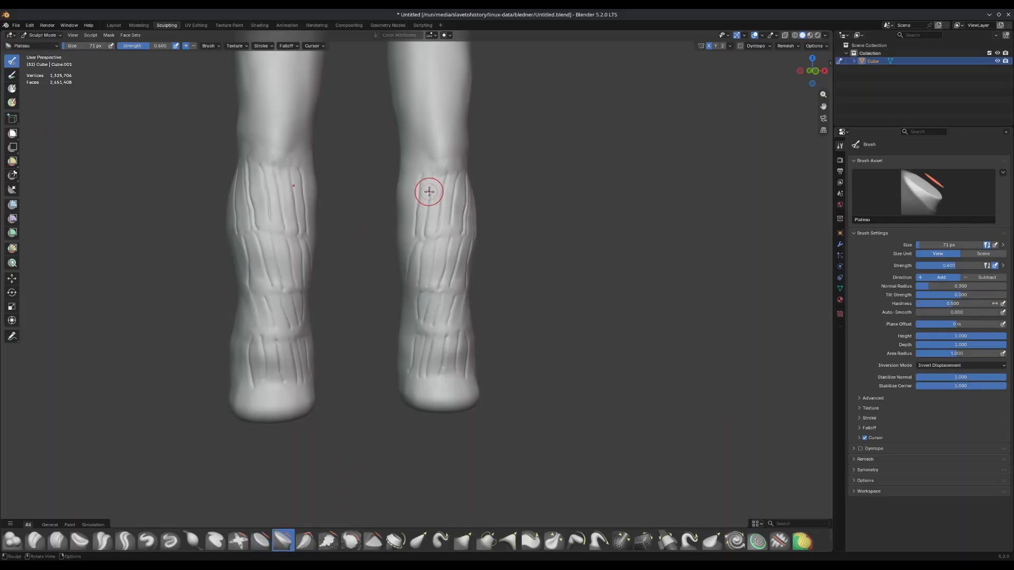
{"action": "left_click_drag", "start_coordinate": [425, 214], "coordinate": [434, 233]}
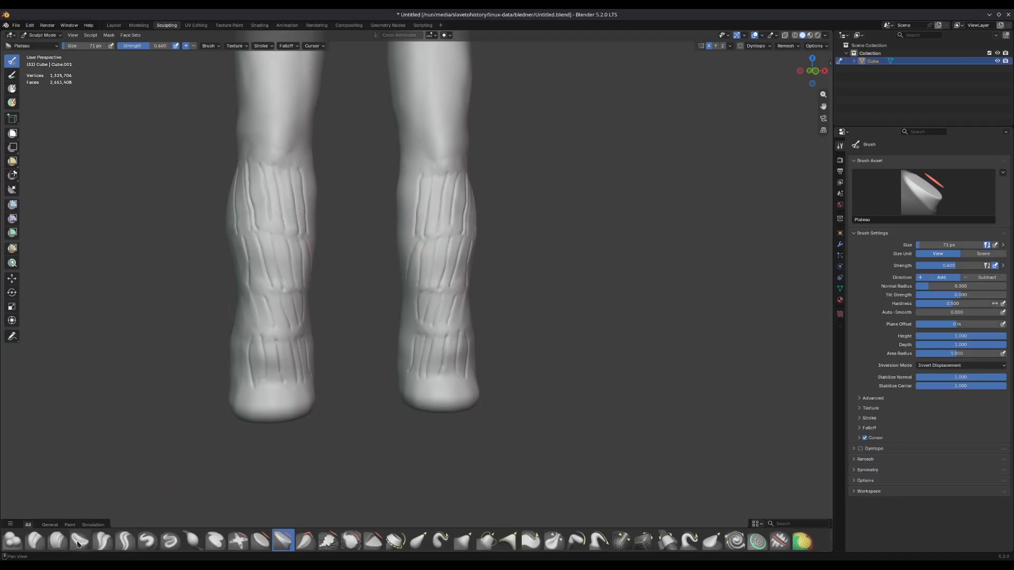
Tighten the vertical grooves of the band below the knees with the Pinch/Magnify brush at 71 px.
{"action": "left_click", "coordinate": [554, 540]}
{"action": "scroll", "coordinate": [479, 274], "scroll_direction": "up", "scroll_amount": 5}
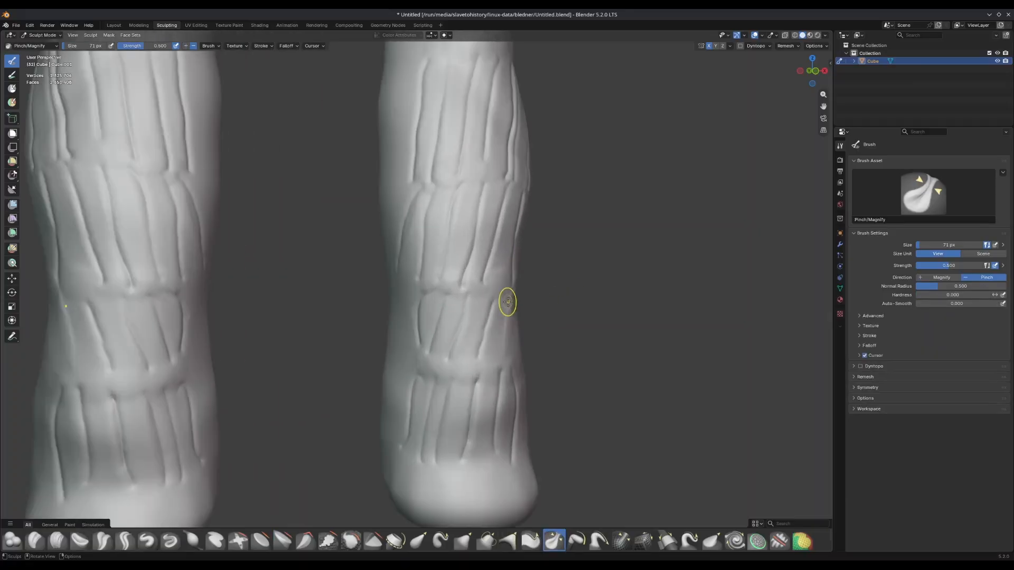
{"action": "middle_click_drag", "start_coordinate": [459, 308], "coordinate": [450, 319], "text": "shift"}
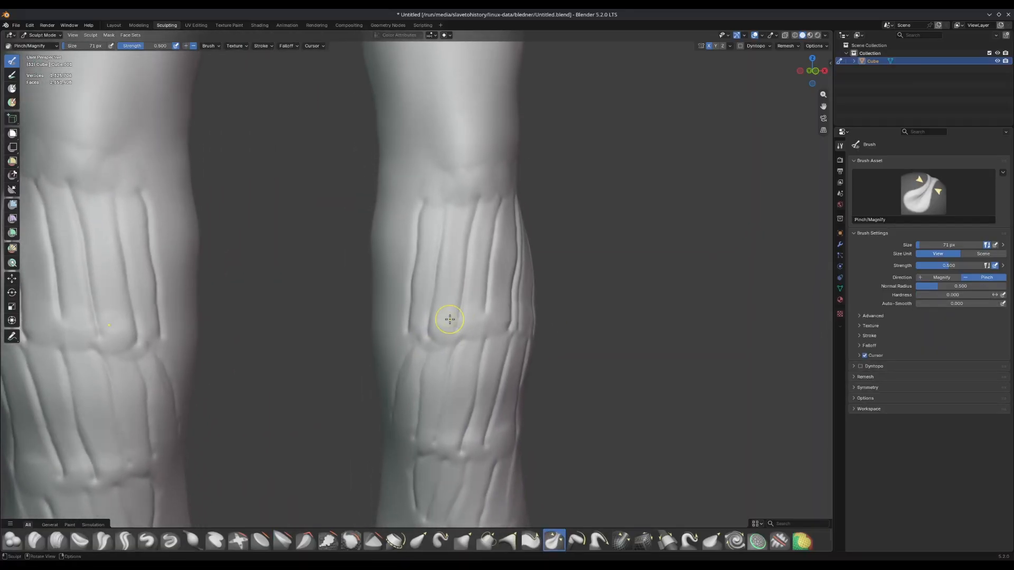
{"action": "middle_click_drag", "start_coordinate": [393, 293], "coordinate": [407, 332]}
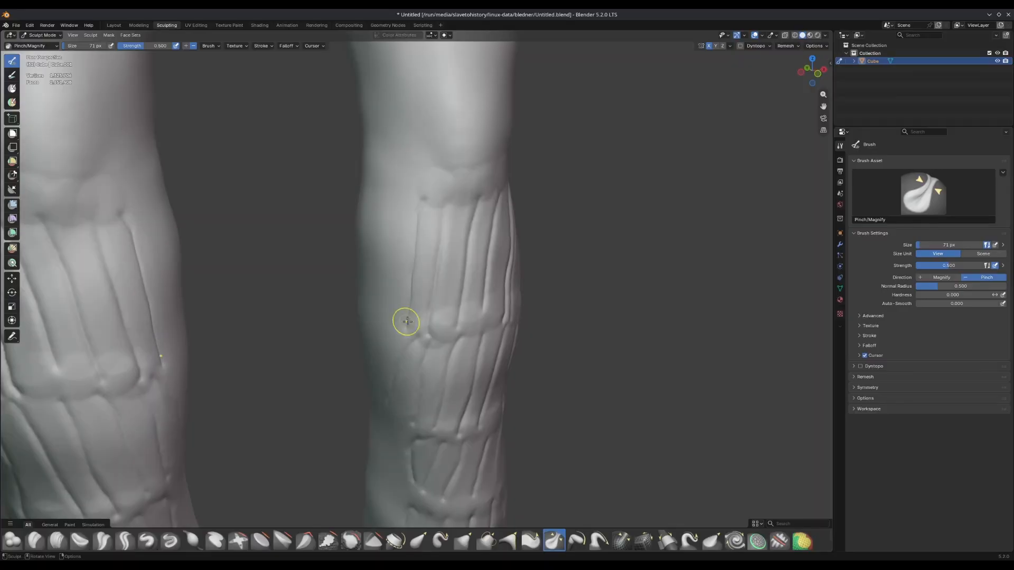
{"action": "mouse_move", "coordinate": [394, 238]}
{"action": "middle_mouse_down"}
{"action": "mouse_move", "coordinate": [269, 216]}
{"action": "mouse_move", "coordinate": [227, 224]}
{"action": "middle_mouse_up"}
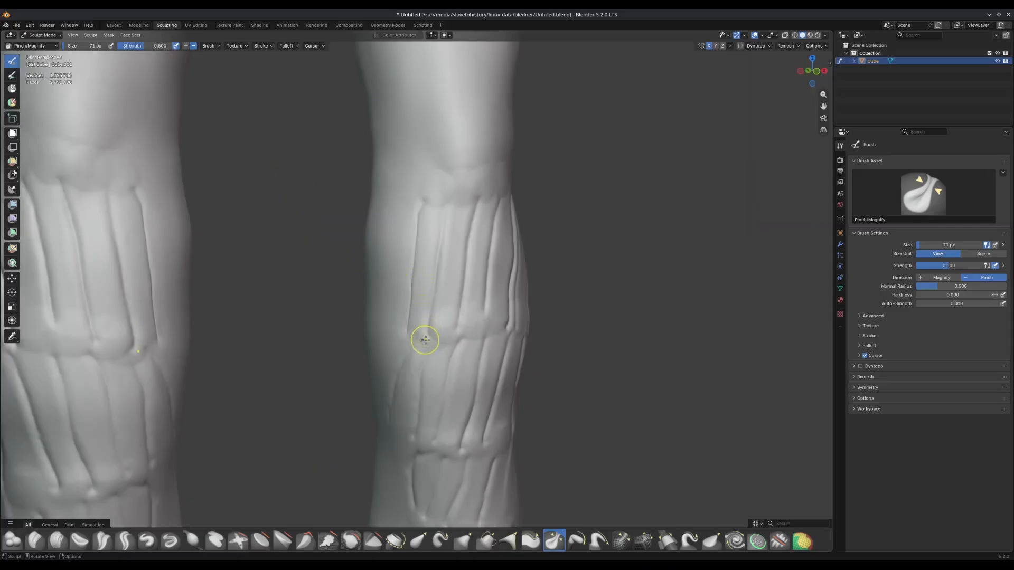
{"action": "left_click_drag", "start_coordinate": [430, 315], "coordinate": [440, 242]}
{"action": "left_click_drag", "start_coordinate": [430, 320], "coordinate": [471, 244]}
{"action": "left_click_drag", "start_coordinate": [451, 326], "coordinate": [532, 181]}
{"action": "mouse_move", "coordinate": [532, 181]}
{"action": "middle_mouse_down"}
{"action": "mouse_move", "coordinate": [551, 171]}
{"action": "mouse_move", "coordinate": [485, 178]}
{"action": "mouse_move", "coordinate": [513, 166]}
{"action": "middle_mouse_up"}
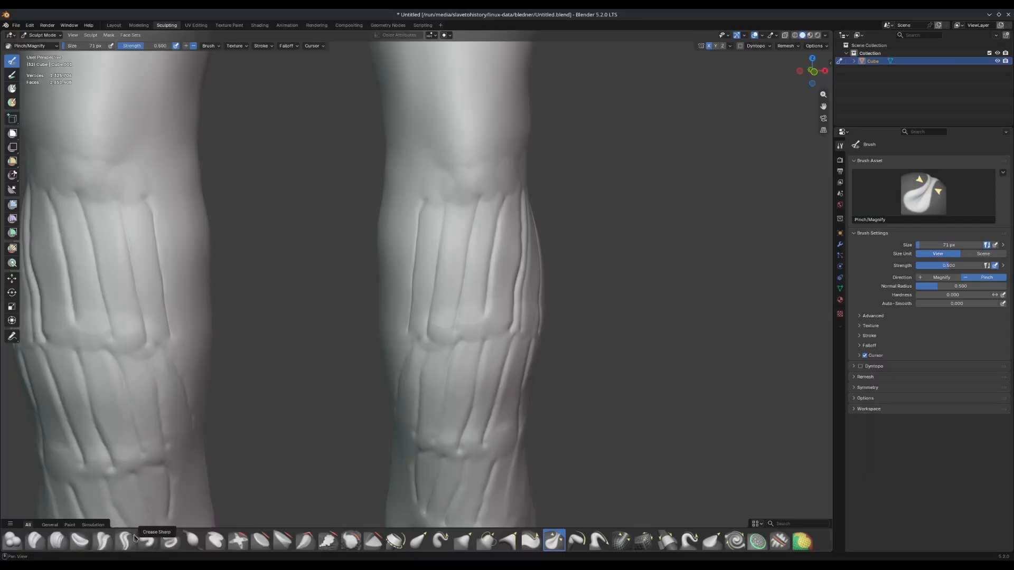
Deepen the innermost groove below the knees with the Crease Sharp brush at 71 px.
{"action": "left_click", "coordinate": [125, 541]}
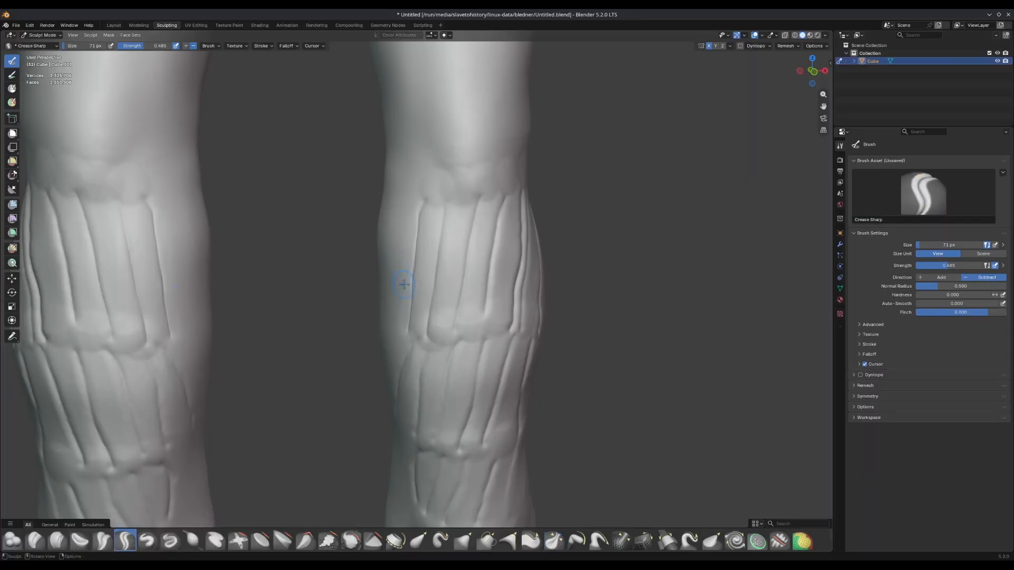
{"action": "mouse_move", "coordinate": [404, 294]}
{"action": "left_mouse_down"}
{"action": "mouse_move", "coordinate": [409, 336]}
{"action": "mouse_move", "coordinate": [420, 199]}
{"action": "mouse_move", "coordinate": [402, 288]}
{"action": "left_mouse_up"}
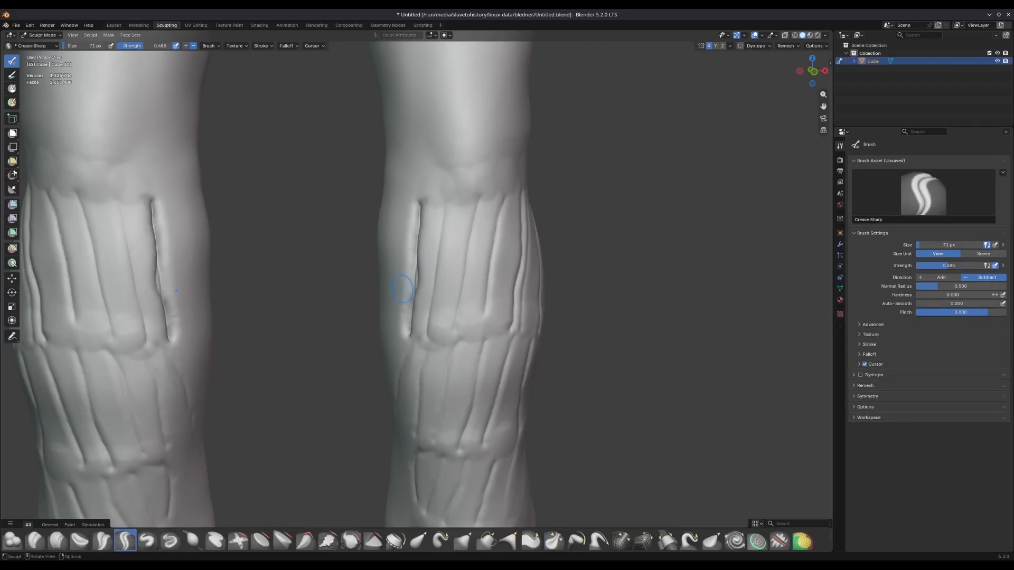
{"action": "middle_click_drag", "start_coordinate": [401, 288], "coordinate": [414, 282]}
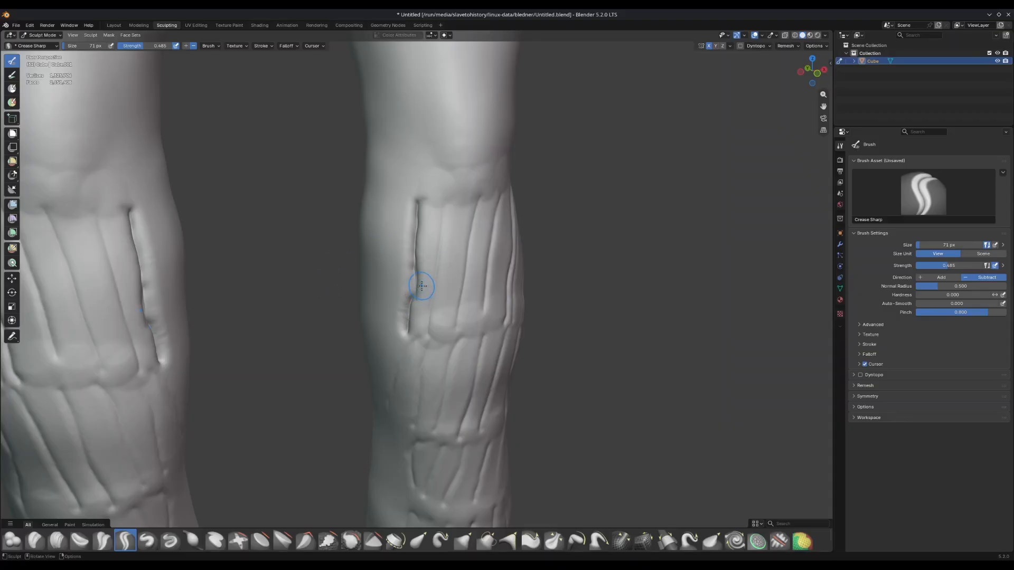
Deepen the vertical grooves across the band just below the knees using a larger Crease Sharp brush.
{"action": "mouse_move", "coordinate": [426, 324]}
{"action": "left_mouse_down"}
{"action": "mouse_move", "coordinate": [441, 204]}
{"action": "mouse_move", "coordinate": [430, 331]}
{"action": "mouse_move", "coordinate": [458, 311]}
{"action": "mouse_move", "coordinate": [483, 211]}
{"action": "left_mouse_up"}
{"action": "key", "text": "f"}
{"action": "left_click", "coordinate": [442, 324]}
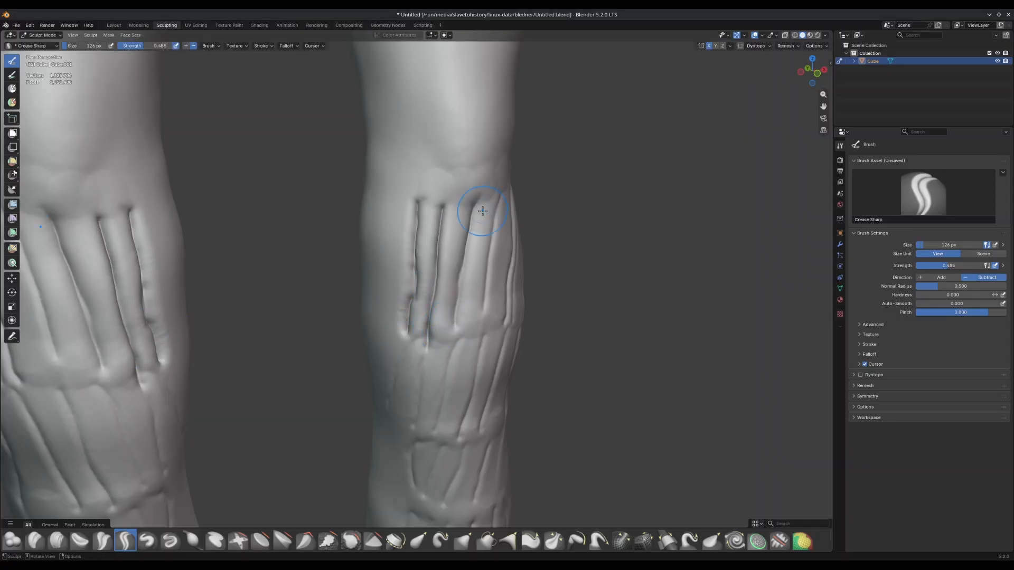
{"action": "scroll", "coordinate": [483, 211], "scroll_direction": "down", "scroll_amount": 3}
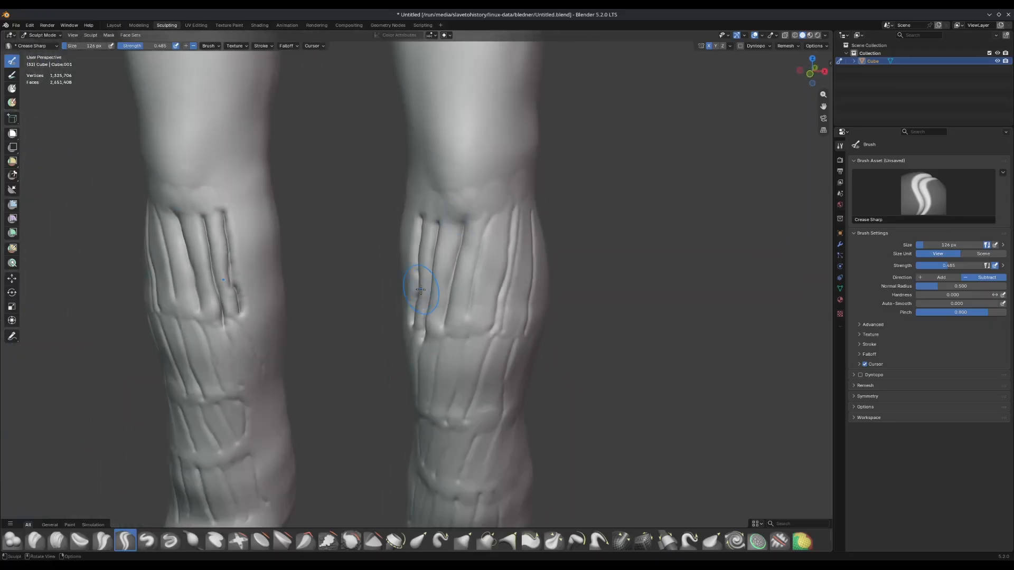
{"action": "mouse_move", "coordinate": [464, 305]}
{"action": "left_mouse_down"}
{"action": "mouse_move", "coordinate": [483, 227]}
{"action": "mouse_move", "coordinate": [528, 331]}
{"action": "mouse_move", "coordinate": [532, 215]}
{"action": "left_mouse_up"}
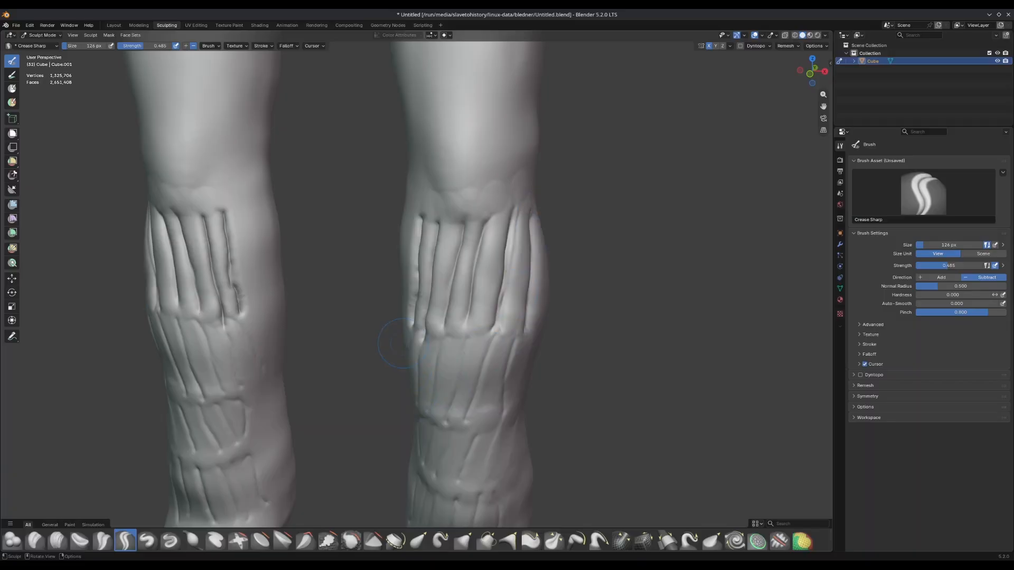
Deepen the vertical grooves of the three lower shin bands, down to just above the feet, with the Crease Sharp brush.
{"action": "middle_click_drag", "start_coordinate": [403, 343], "coordinate": [447, 317]}
{"action": "left_click_drag", "start_coordinate": [412, 336], "coordinate": [393, 412]}
{"action": "left_click_drag", "start_coordinate": [426, 331], "coordinate": [418, 416]}
{"action": "mouse_move", "coordinate": [453, 336]}
{"action": "left_mouse_down"}
{"action": "mouse_move", "coordinate": [434, 419]}
{"action": "mouse_move", "coordinate": [456, 425]}
{"action": "mouse_move", "coordinate": [492, 349]}
{"action": "left_mouse_up"}
{"action": "mouse_move", "coordinate": [492, 348]}
{"action": "middle_mouse_down"}
{"action": "mouse_move", "coordinate": [482, 396]}
{"action": "mouse_move", "coordinate": [510, 370]}
{"action": "mouse_move", "coordinate": [451, 168]}
{"action": "middle_mouse_up"}
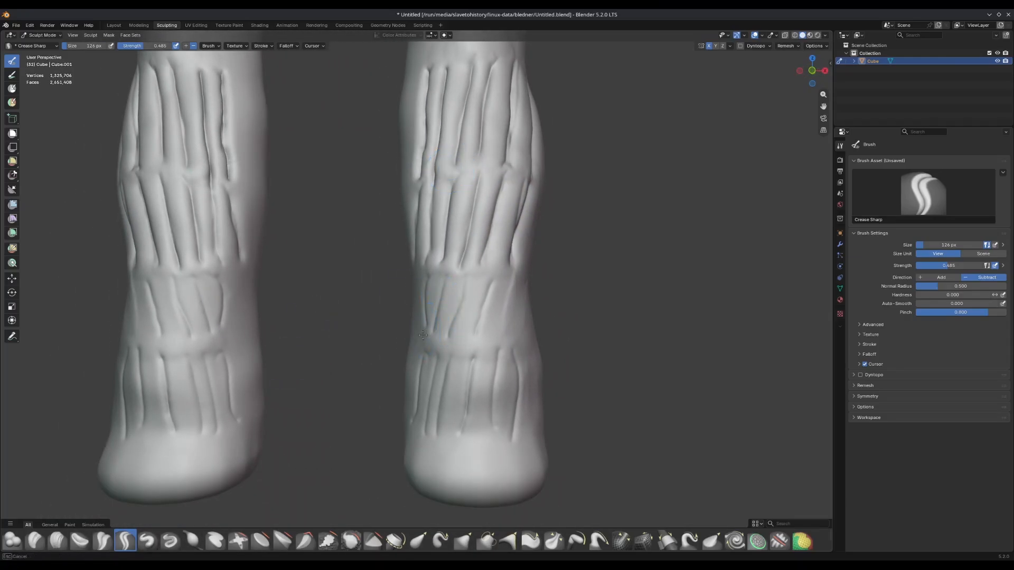
{"action": "mouse_move", "coordinate": [423, 334]}
{"action": "left_mouse_down"}
{"action": "mouse_move", "coordinate": [441, 283]}
{"action": "mouse_move", "coordinate": [444, 294]}
{"action": "mouse_move", "coordinate": [524, 281]}
{"action": "mouse_move", "coordinate": [491, 412]}
{"action": "mouse_move", "coordinate": [515, 380]}
{"action": "mouse_move", "coordinate": [477, 357]}
{"action": "mouse_move", "coordinate": [414, 370]}
{"action": "left_mouse_up"}
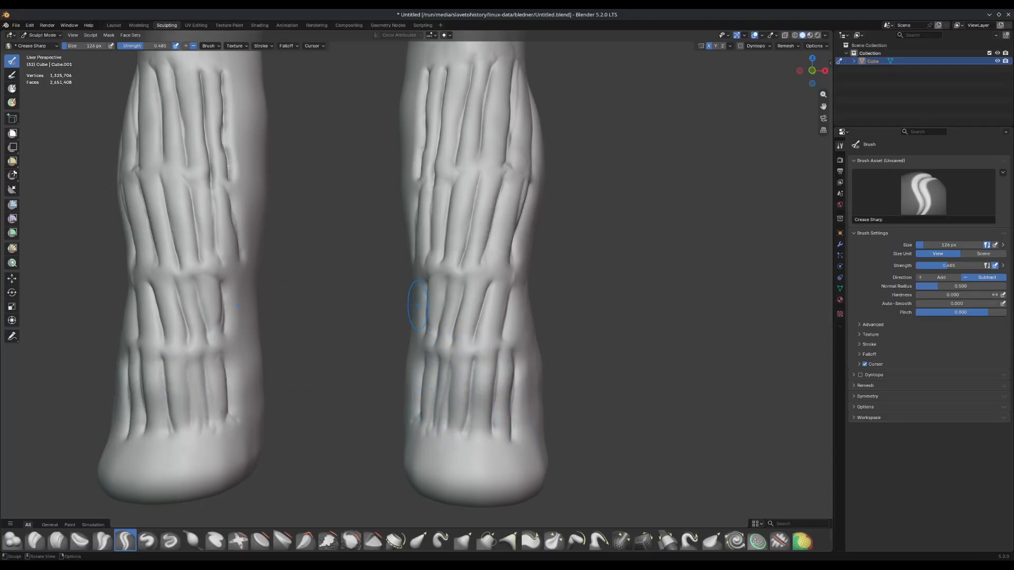
Tighten the grooves of the lower shin bands with the Pinch/Magnify brush, reducing the brush size to 104 px.
{"action": "left_click", "coordinate": [553, 541]}
{"action": "mouse_move", "coordinate": [516, 414]}
{"action": "left_mouse_down"}
{"action": "mouse_move", "coordinate": [501, 368]}
{"action": "mouse_move", "coordinate": [500, 415]}
{"action": "mouse_move", "coordinate": [470, 386]}
{"action": "mouse_move", "coordinate": [464, 420]}
{"action": "mouse_move", "coordinate": [443, 441]}
{"action": "mouse_move", "coordinate": [444, 375]}
{"action": "left_mouse_up"}
{"action": "middle_click_drag", "start_coordinate": [444, 375], "coordinate": [408, 417]}
{"action": "left_click_drag", "start_coordinate": [437, 360], "coordinate": [443, 403]}
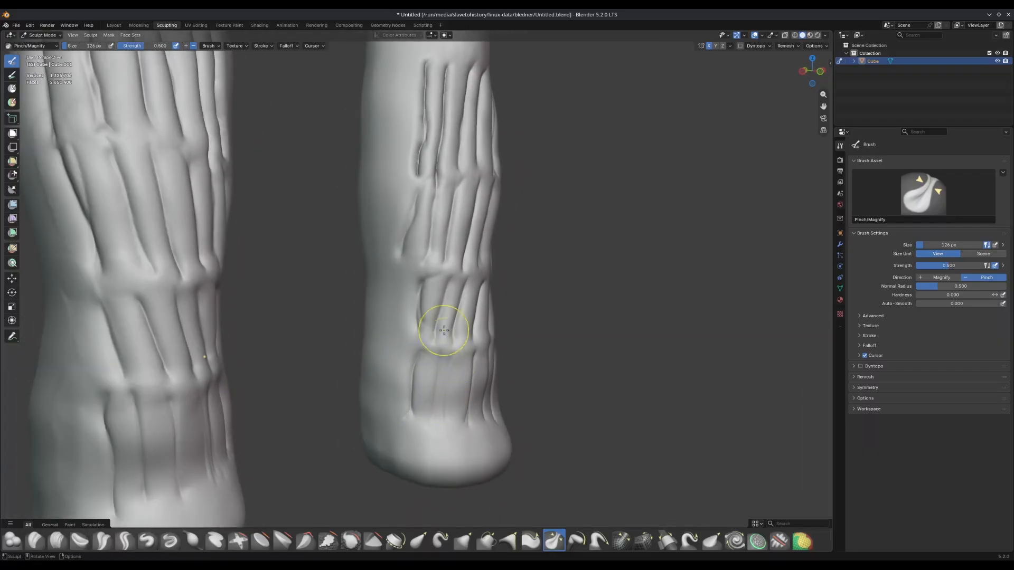
{"action": "mouse_move", "coordinate": [450, 336]}
{"action": "middle_mouse_down"}
{"action": "mouse_move", "coordinate": [418, 333]}
{"action": "mouse_move", "coordinate": [449, 313]}
{"action": "middle_mouse_up"}
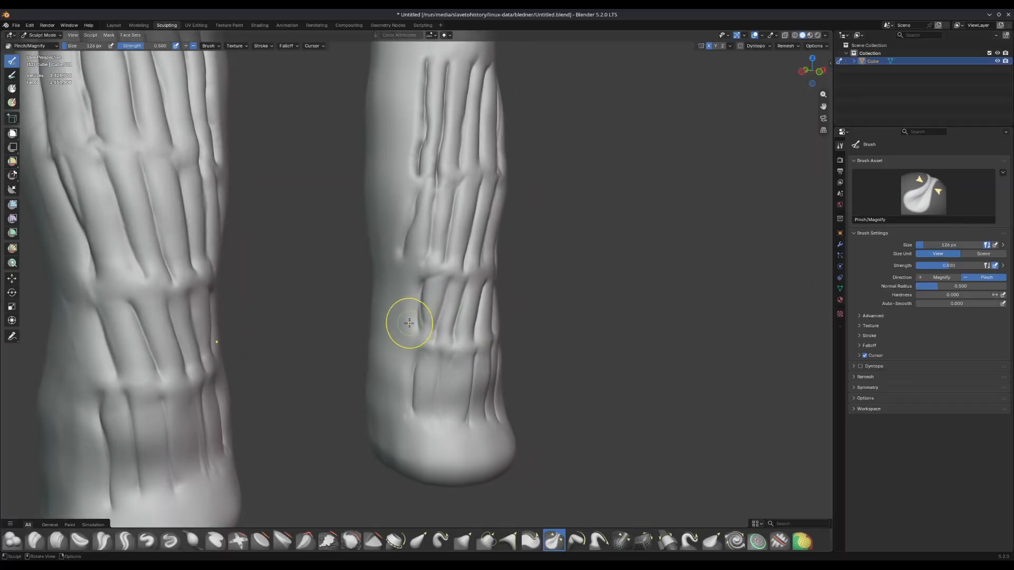
{"action": "key", "text": "bracketleft"}
{"action": "key", "text": "bracketleft"}
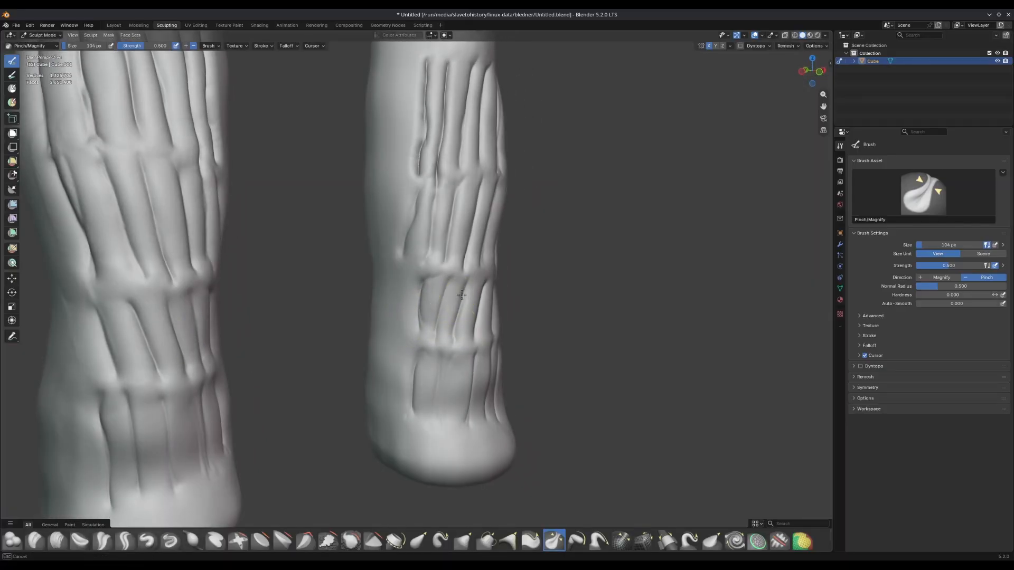
{"action": "middle_click_drag", "start_coordinate": [461, 282], "coordinate": [509, 279]}
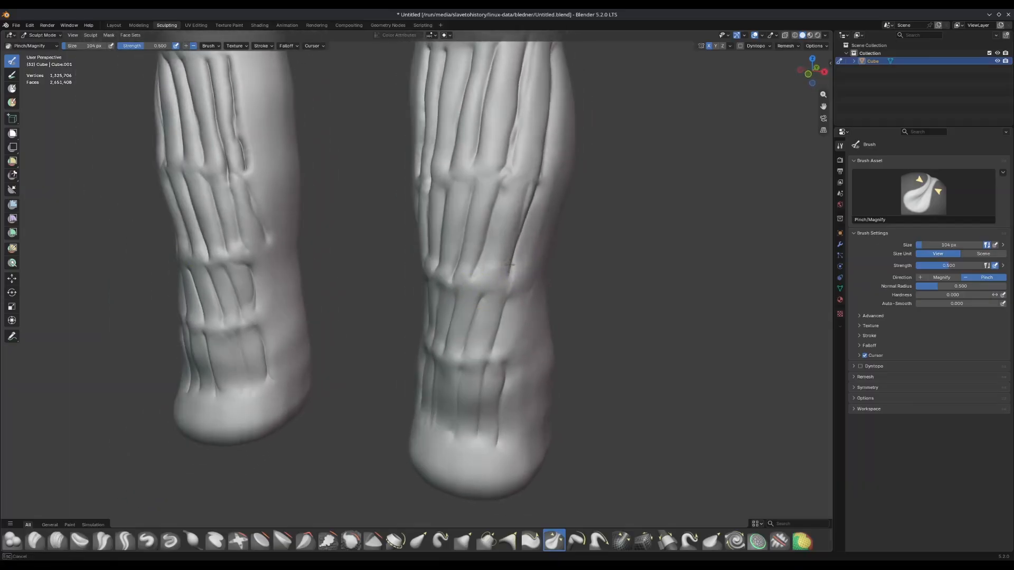
{"action": "middle_click_drag", "start_coordinate": [520, 211], "coordinate": [444, 257]}
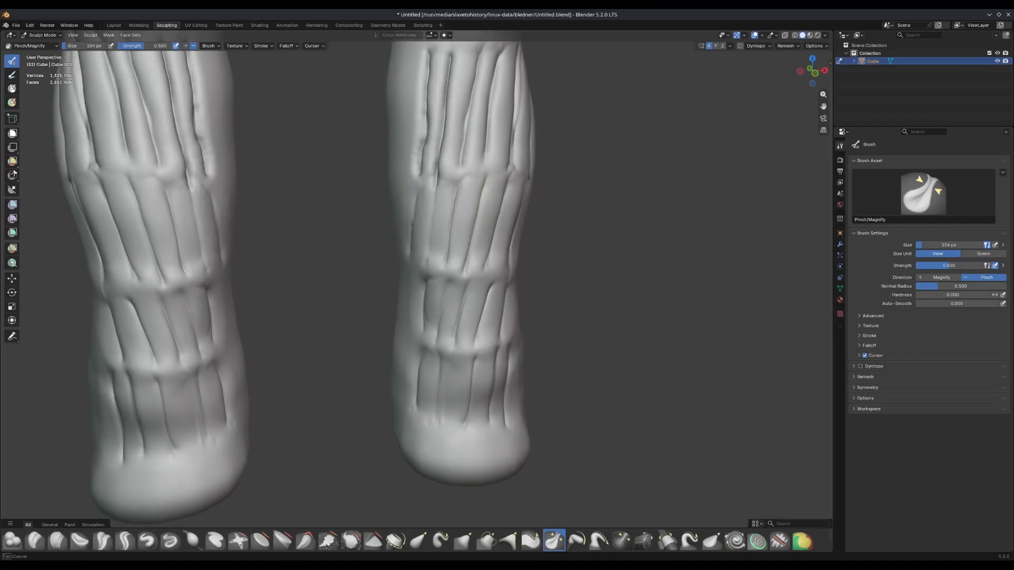
{"action": "middle_click_drag", "start_coordinate": [410, 224], "coordinate": [420, 193]}
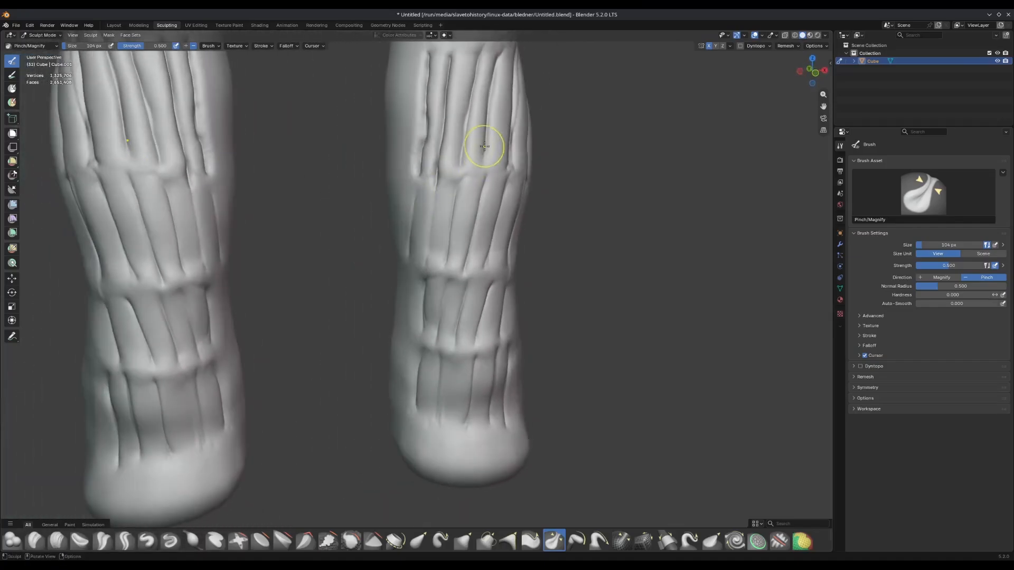
Pinch the vertical grooves of the band just below the knees into thin, crisp lines with the Pinch/Magnify brush at 104 px.
{"action": "middle_click_drag", "start_coordinate": [451, 163], "coordinate": [446, 336], "text": "shift"}
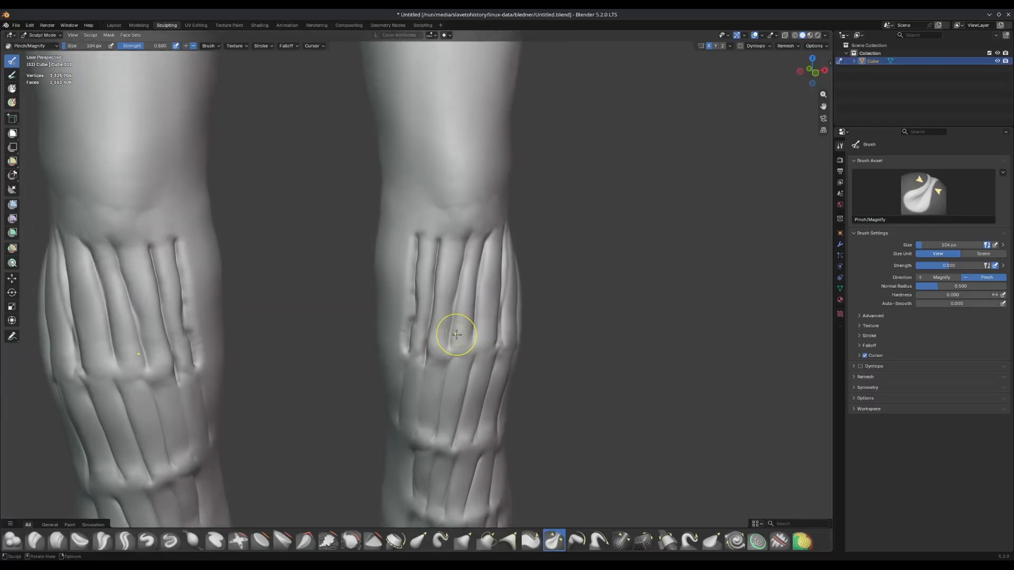
{"action": "mouse_move", "coordinate": [407, 344]}
{"action": "left_mouse_down"}
{"action": "mouse_move", "coordinate": [416, 259]}
{"action": "mouse_move", "coordinate": [407, 342]}
{"action": "left_mouse_up"}
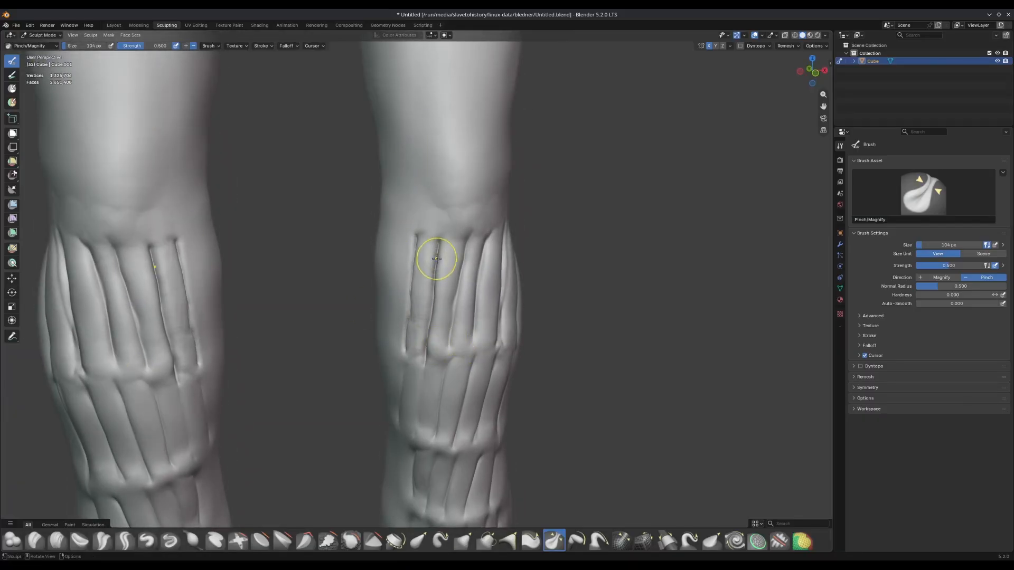
{"action": "left_click_drag", "start_coordinate": [436, 258], "coordinate": [431, 341]}
{"action": "left_click_drag", "start_coordinate": [458, 239], "coordinate": [472, 301]}
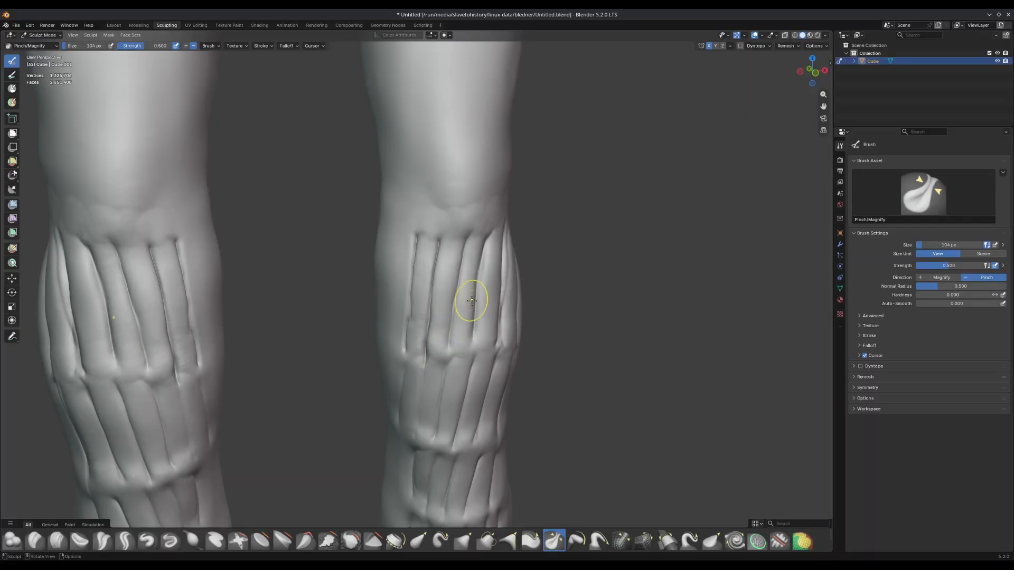
{"action": "left_click_drag", "start_coordinate": [474, 336], "coordinate": [483, 245]}
{"action": "mouse_move", "coordinate": [482, 211]}
{"action": "middle_mouse_down"}
{"action": "mouse_move", "coordinate": [430, 204]}
{"action": "mouse_move", "coordinate": [434, 190]}
{"action": "middle_mouse_up"}
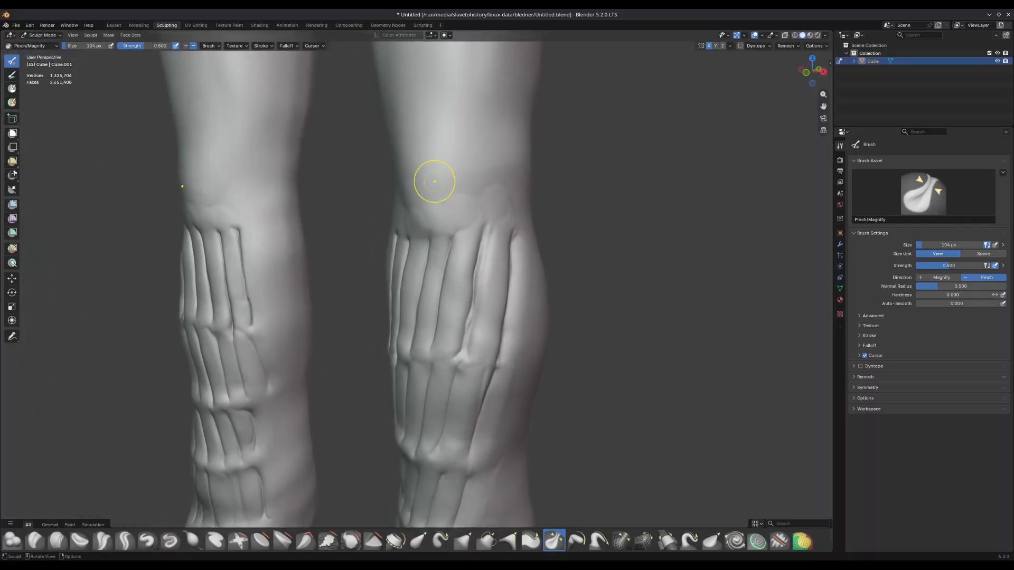
{"action": "mouse_move", "coordinate": [469, 340]}
{"action": "left_mouse_down"}
{"action": "mouse_move", "coordinate": [478, 254]}
{"action": "mouse_move", "coordinate": [465, 338]}
{"action": "mouse_move", "coordinate": [497, 353]}
{"action": "mouse_move", "coordinate": [510, 242]}
{"action": "left_mouse_up"}
Raise a rounded, shield-shaped plate on the outer side of the upper calf with the Layer brush at 104 px and strength 1.000.
{"action": "middle_click_drag", "start_coordinate": [346, 369], "coordinate": [545, 343]}
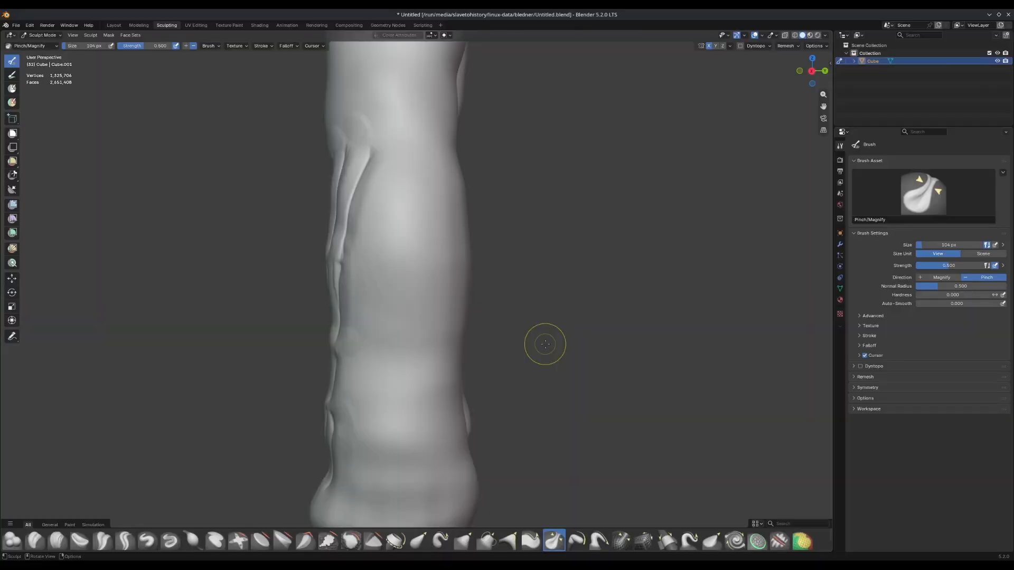
{"action": "left_click", "coordinate": [148, 540]}
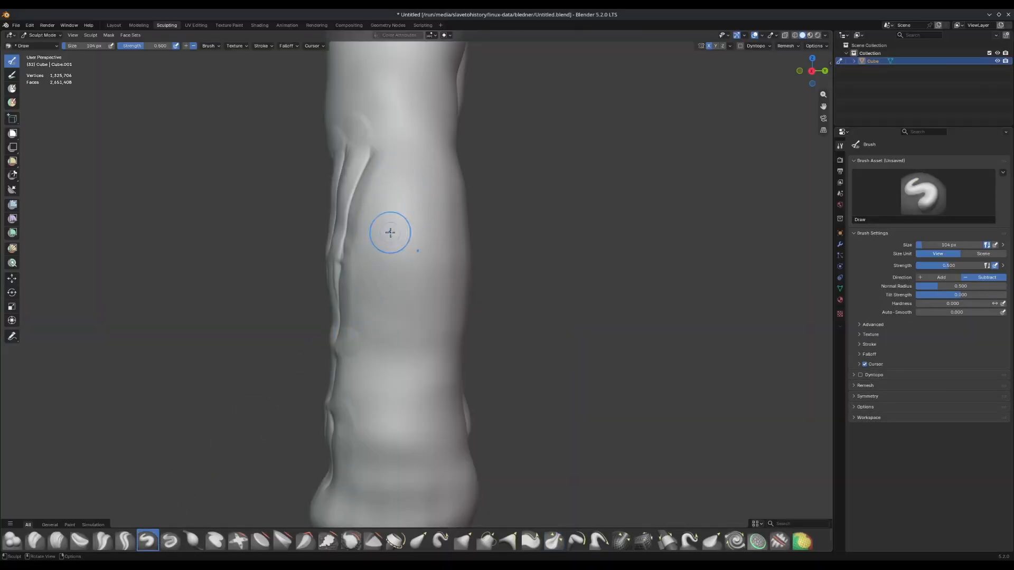
{"action": "left_click", "coordinate": [216, 541]}
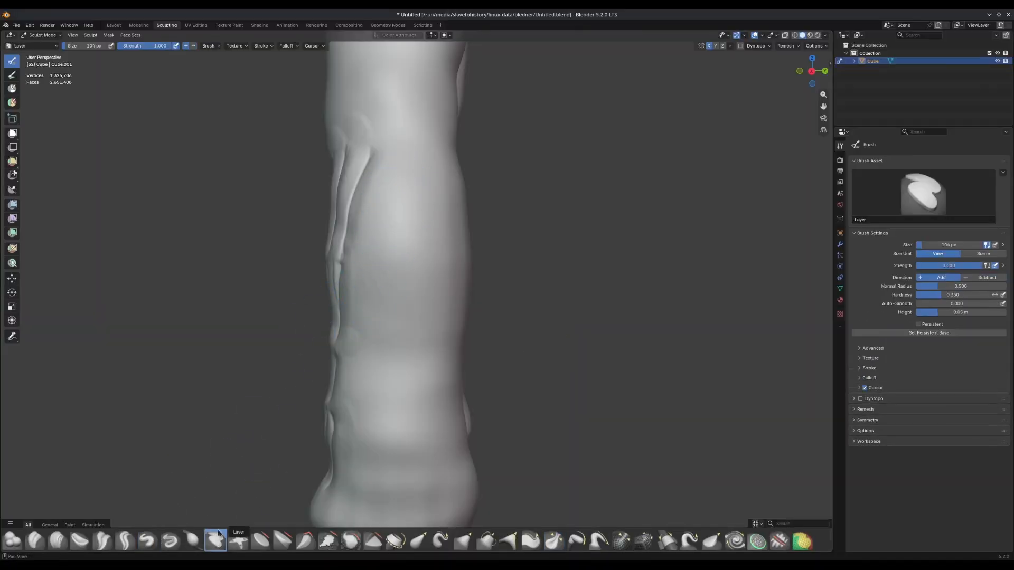
{"action": "mouse_move", "coordinate": [414, 203]}
{"action": "left_mouse_down"}
{"action": "mouse_move", "coordinate": [385, 242]}
{"action": "mouse_move", "coordinate": [422, 218]}
{"action": "left_mouse_up"}
{"action": "key", "text": "ctrl+z"}
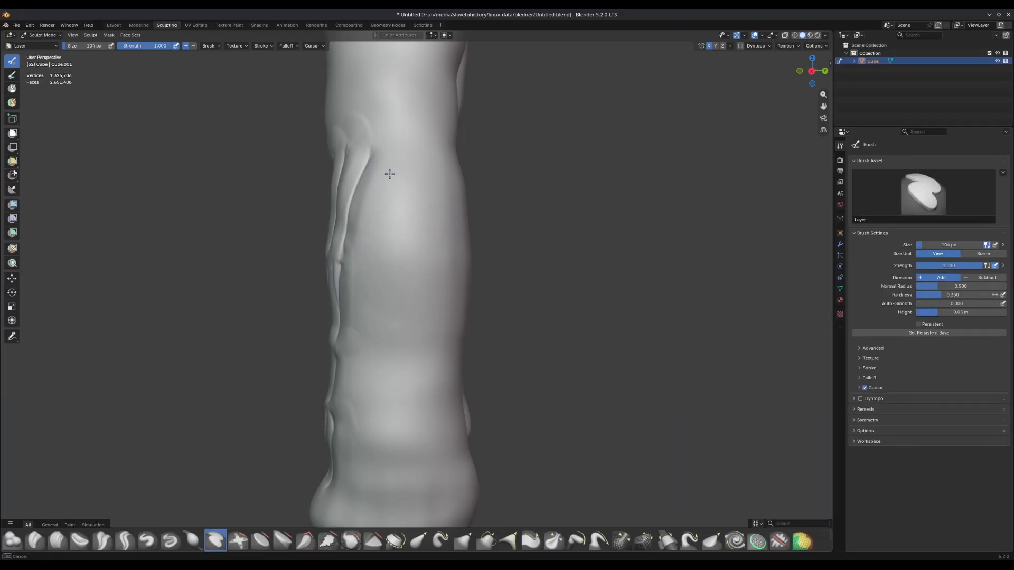
{"action": "left_click_drag", "start_coordinate": [389, 170], "coordinate": [433, 193]}
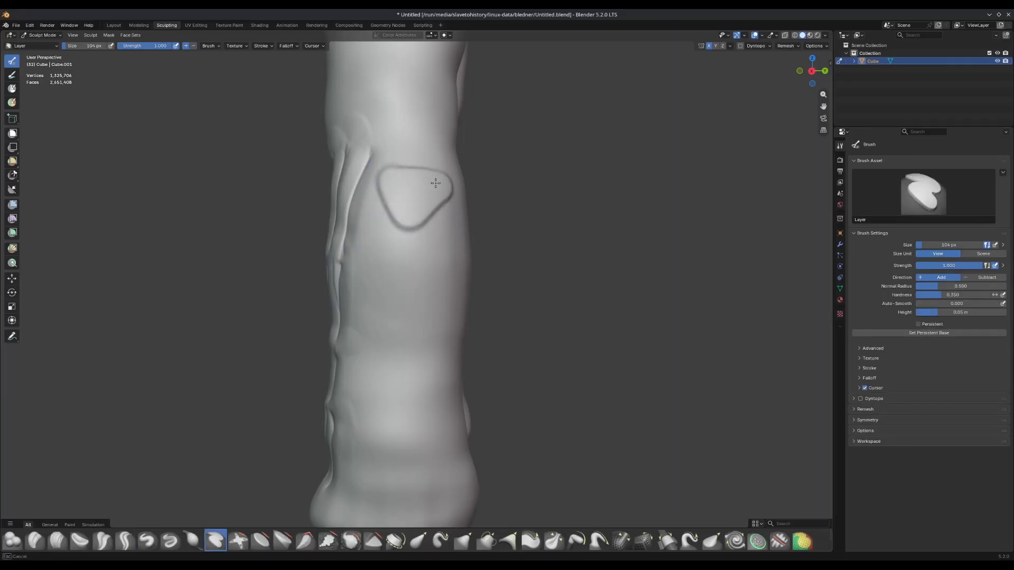
{"action": "left_click_drag", "start_coordinate": [431, 198], "coordinate": [429, 210]}
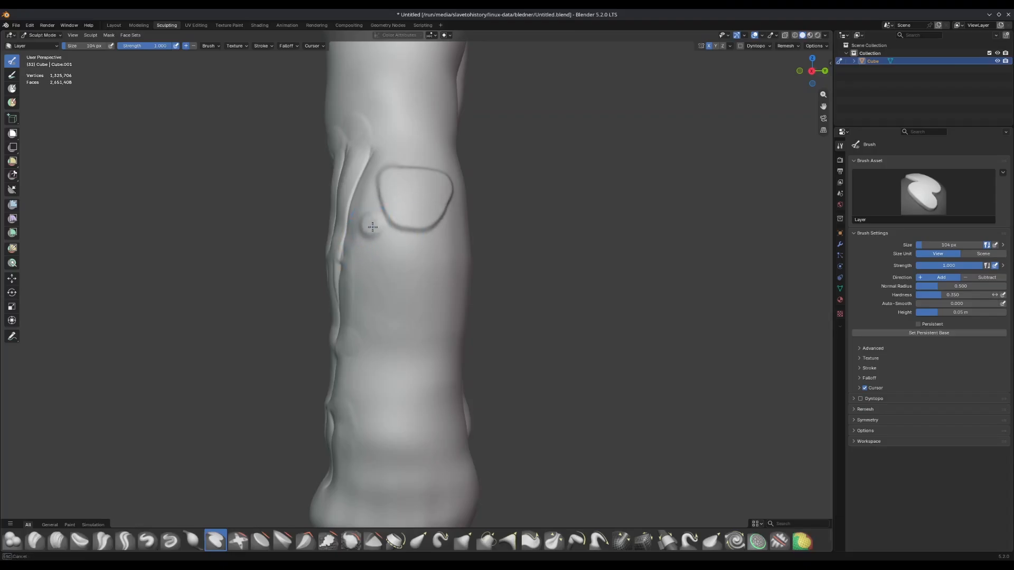
{"action": "mouse_move", "coordinate": [366, 227]}
{"action": "left_mouse_down"}
{"action": "mouse_move", "coordinate": [393, 264]}
{"action": "mouse_move", "coordinate": [441, 234]}
{"action": "left_mouse_up"}
{"action": "key", "text": "ctrl+z"}
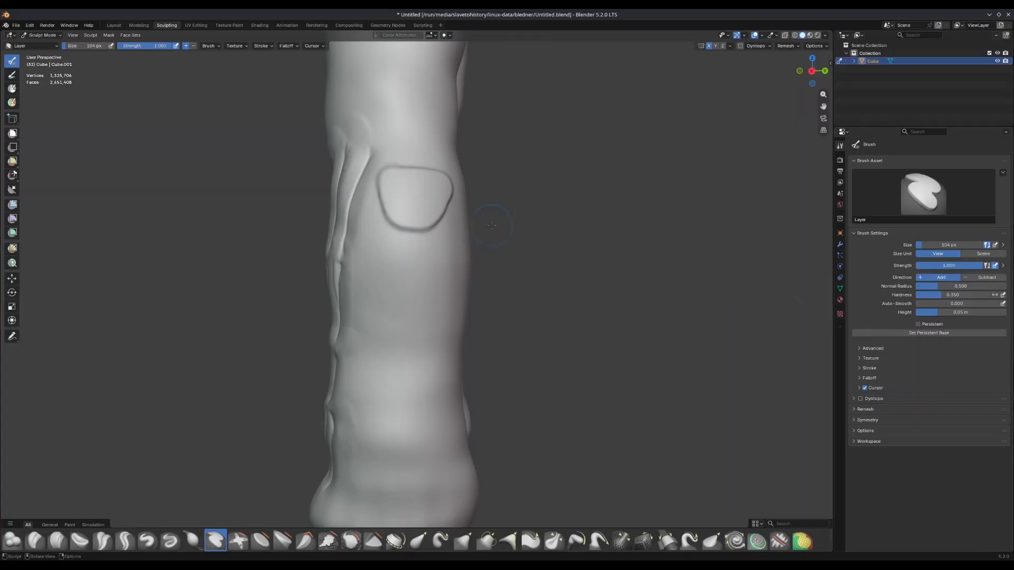
{"action": "mouse_move", "coordinate": [372, 225]}
{"action": "left_mouse_down"}
{"action": "mouse_move", "coordinate": [386, 264]}
{"action": "mouse_move", "coordinate": [423, 266]}
{"action": "mouse_move", "coordinate": [429, 246]}
{"action": "mouse_move", "coordinate": [401, 254]}
{"action": "mouse_move", "coordinate": [411, 257]}
{"action": "left_mouse_up"}
{"action": "key", "text": "ctrl+z"}
Enable the Layer brush's Persistent option, try overlapping strokes below the first calf plate, and undo them.
{"action": "left_click", "coordinate": [940, 326]}
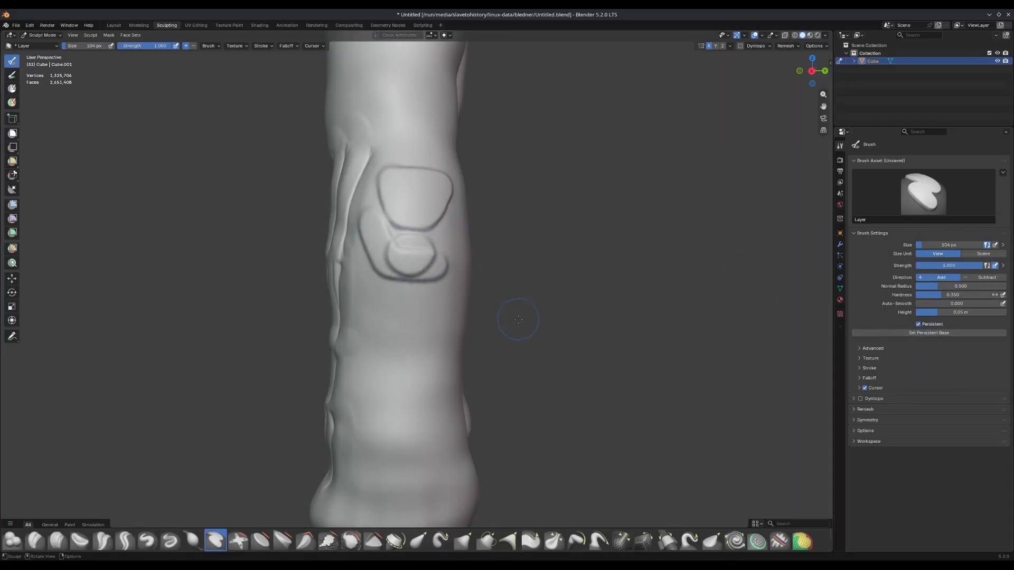
{"action": "key", "text": "ctrl+z"}
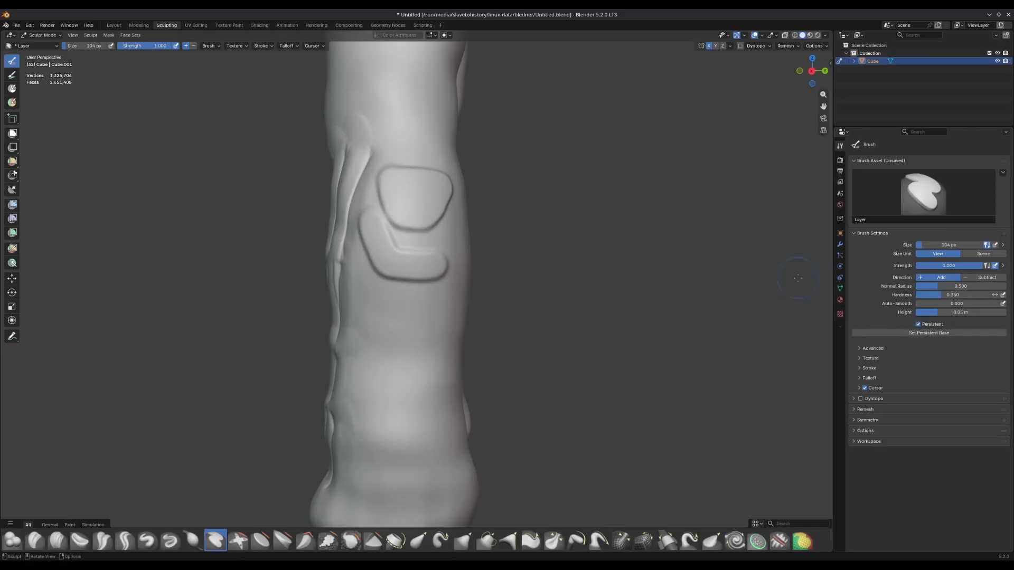
{"action": "key", "text": "ctrl+z"}
{"action": "mouse_move", "coordinate": [372, 226]}
{"action": "left_mouse_down"}
{"action": "mouse_move", "coordinate": [429, 248]}
{"action": "mouse_move", "coordinate": [448, 233]}
{"action": "mouse_move", "coordinate": [436, 258]}
{"action": "mouse_move", "coordinate": [408, 272]}
{"action": "mouse_move", "coordinate": [447, 280]}
{"action": "mouse_move", "coordinate": [373, 269]}
{"action": "left_mouse_up"}
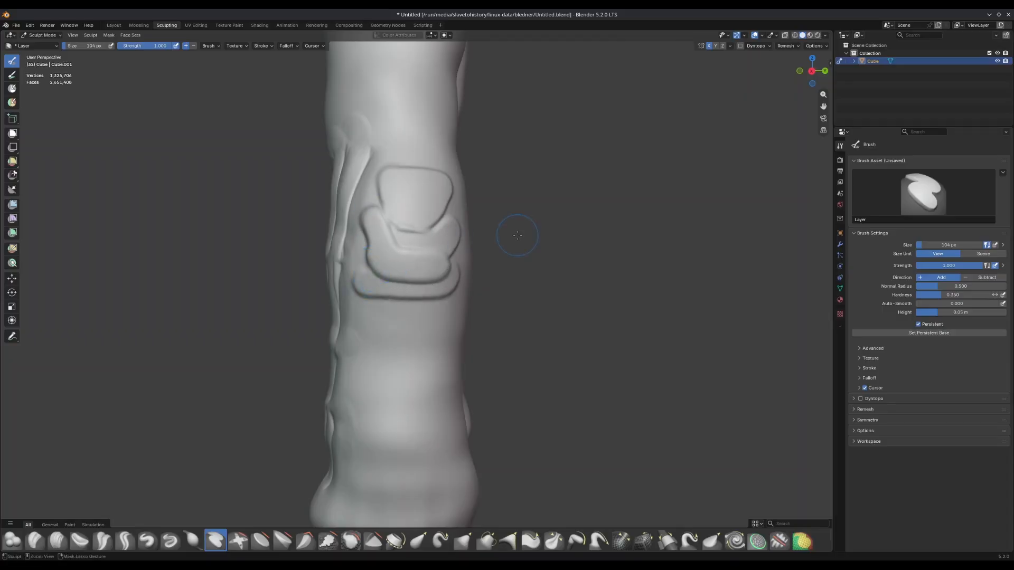
{"action": "key", "text": "ctrl+z"}
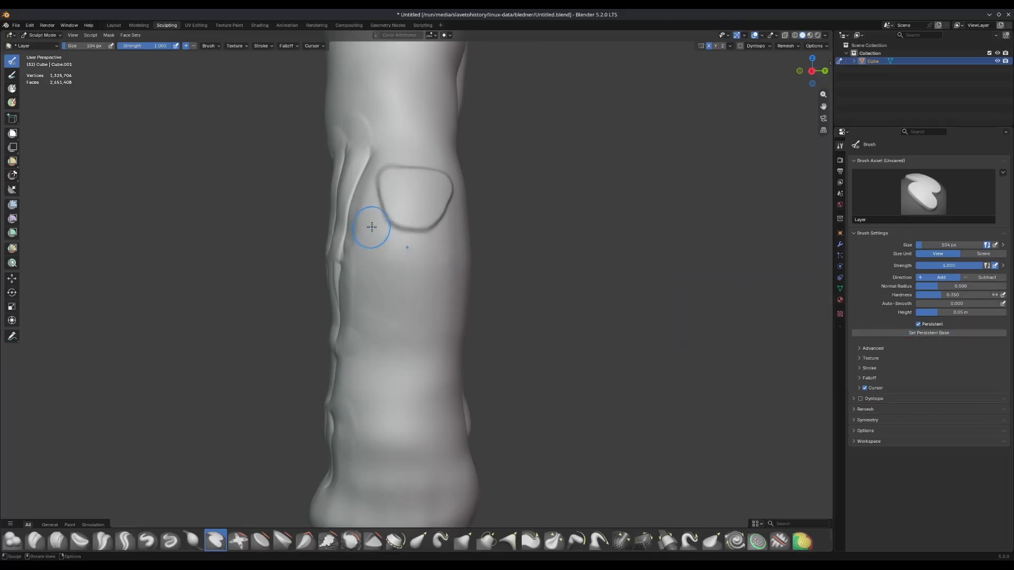
Raise a second and a third pointed plate below the first on the outer calf with the persistent Layer brush.
{"action": "mouse_move", "coordinate": [372, 227]}
{"action": "left_mouse_down"}
{"action": "mouse_move", "coordinate": [385, 252]}
{"action": "mouse_move", "coordinate": [422, 258]}
{"action": "mouse_move", "coordinate": [451, 234]}
{"action": "left_mouse_up"}
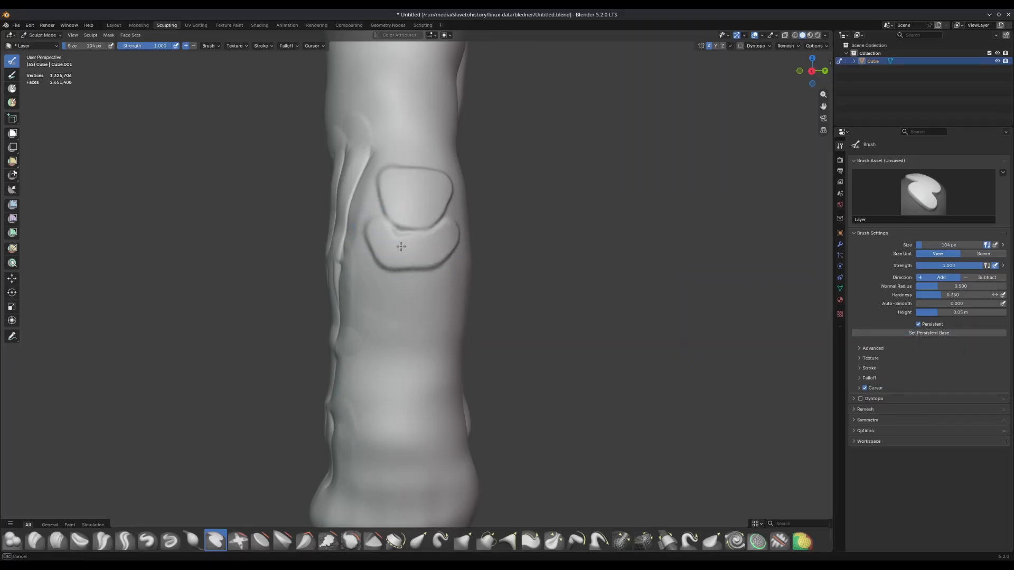
{"action": "mouse_move", "coordinate": [375, 236]}
{"action": "left_mouse_down"}
{"action": "mouse_move", "coordinate": [383, 256]}
{"action": "mouse_move", "coordinate": [441, 269]}
{"action": "mouse_move", "coordinate": [387, 265]}
{"action": "mouse_move", "coordinate": [442, 255]}
{"action": "left_mouse_up"}
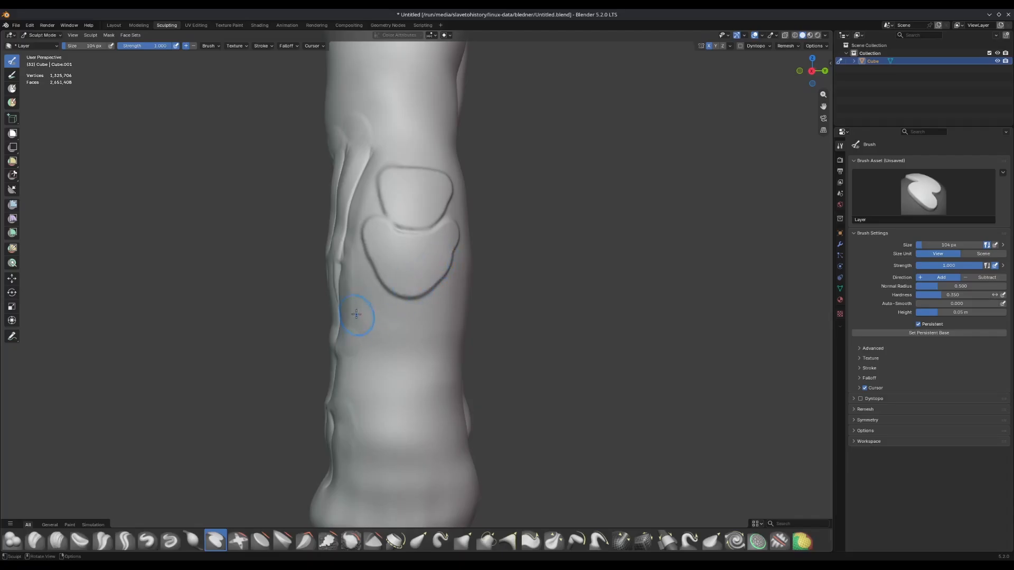
{"action": "mouse_move", "coordinate": [357, 270]}
{"action": "left_mouse_down"}
{"action": "mouse_move", "coordinate": [365, 295]}
{"action": "mouse_move", "coordinate": [407, 319]}
{"action": "mouse_move", "coordinate": [446, 288]}
{"action": "left_mouse_up"}
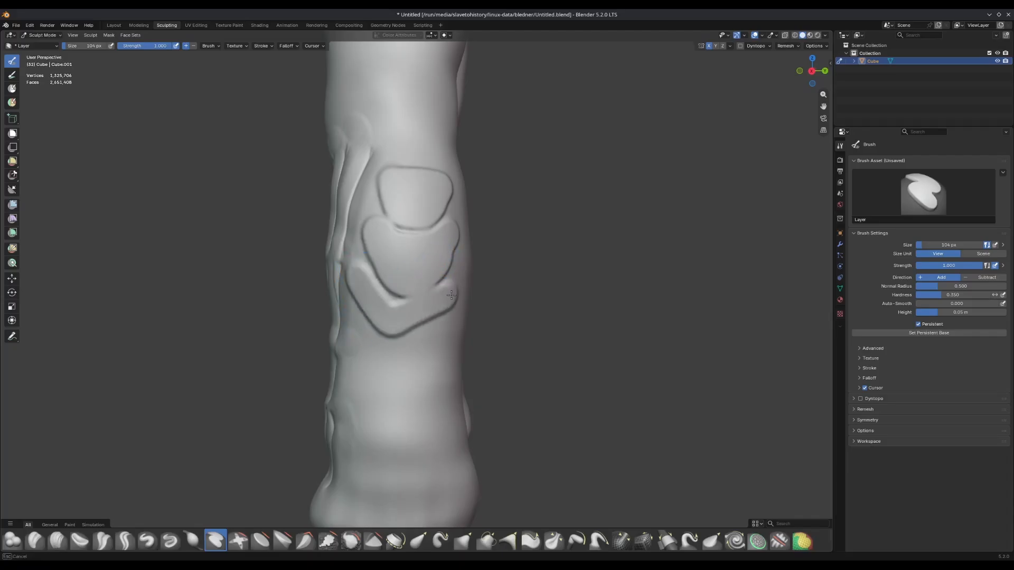
{"action": "key", "text": "Escape"}
{"action": "mouse_move", "coordinate": [361, 277]}
{"action": "left_mouse_down"}
{"action": "mouse_move", "coordinate": [373, 309]}
{"action": "mouse_move", "coordinate": [429, 313]}
{"action": "mouse_move", "coordinate": [443, 300]}
{"action": "mouse_move", "coordinate": [405, 329]}
{"action": "mouse_move", "coordinate": [454, 293]}
{"action": "mouse_move", "coordinate": [382, 312]}
{"action": "mouse_move", "coordinate": [374, 304]}
{"action": "left_mouse_up"}
{"action": "key", "text": "ctrl+z"}
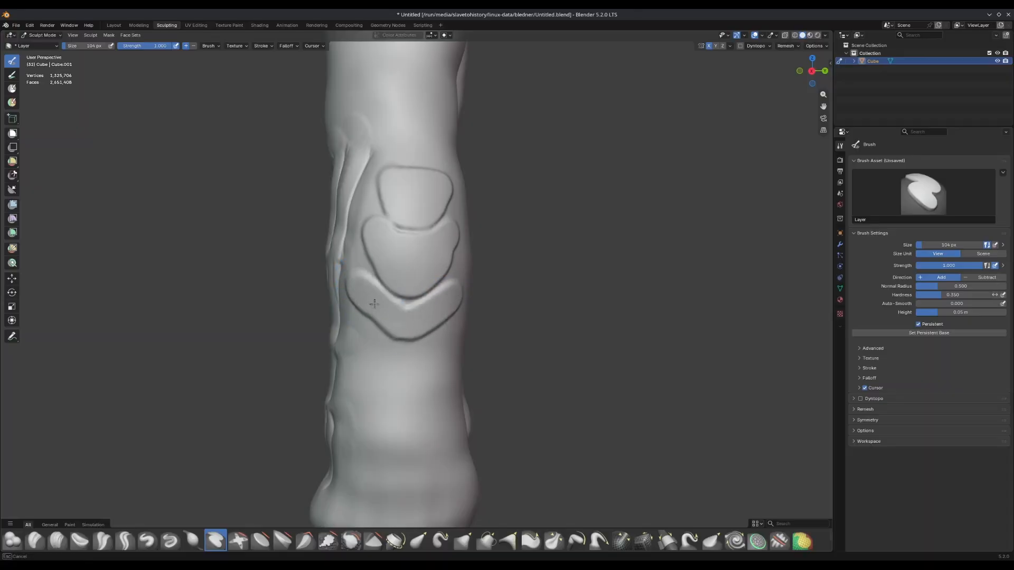
{"action": "mouse_move", "coordinate": [434, 318]}
{"action": "left_mouse_down"}
{"action": "mouse_move", "coordinate": [394, 362]}
{"action": "mouse_move", "coordinate": [364, 314]}
{"action": "mouse_move", "coordinate": [373, 317]}
{"action": "left_mouse_up"}
{"action": "middle_click_drag", "start_coordinate": [384, 337], "coordinate": [389, 330]}
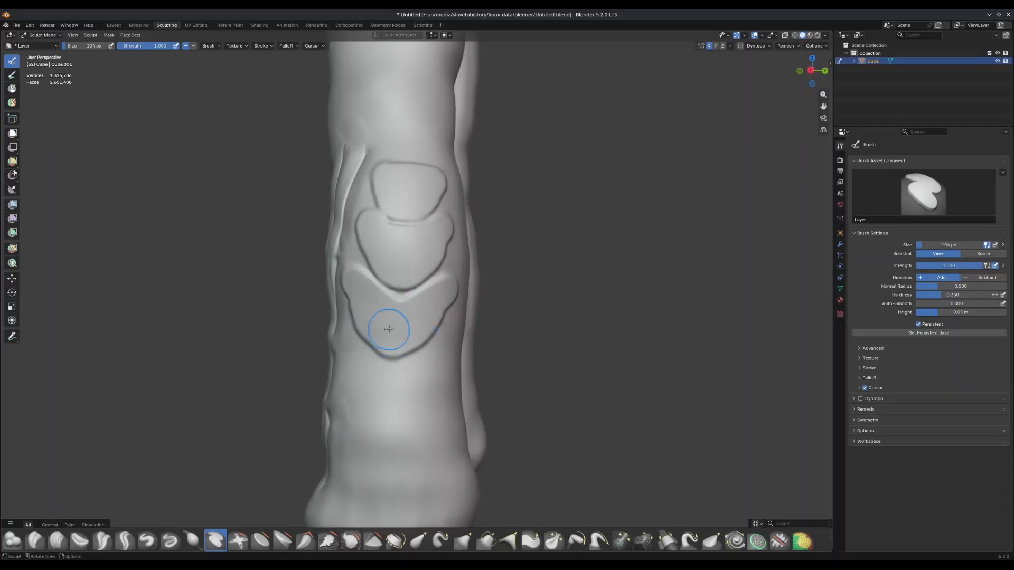
Add a fourth and a fifth layered plate down the outer side of the lower leg, ending just above the foot.
{"action": "mouse_move", "coordinate": [351, 403]}
{"action": "left_mouse_down"}
{"action": "mouse_move", "coordinate": [354, 349]}
{"action": "mouse_move", "coordinate": [439, 353]}
{"action": "mouse_move", "coordinate": [403, 403]}
{"action": "mouse_move", "coordinate": [351, 382]}
{"action": "mouse_move", "coordinate": [354, 372]}
{"action": "left_mouse_up"}
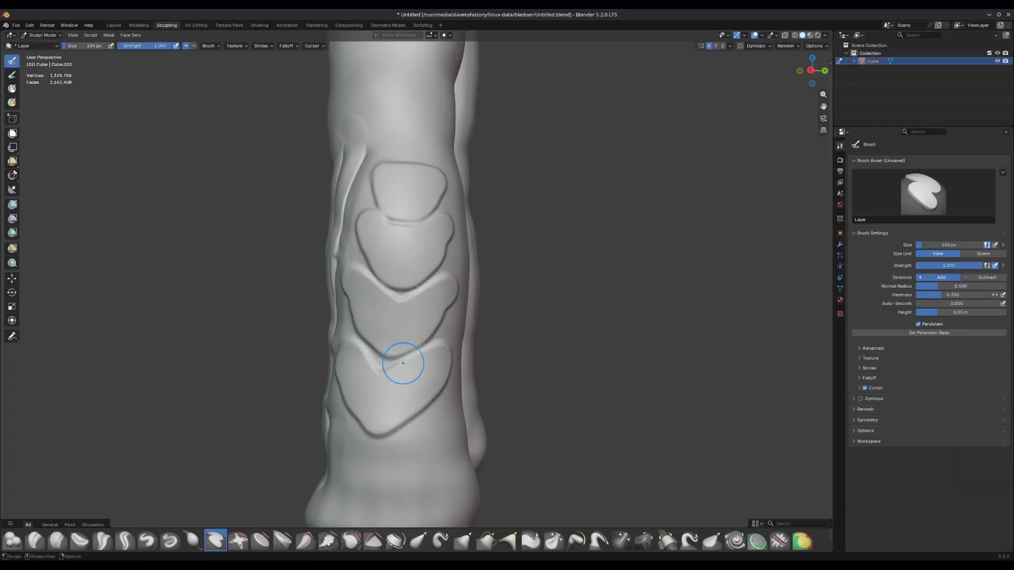
{"action": "mouse_move", "coordinate": [401, 367]}
{"action": "middle_mouse_down"}
{"action": "mouse_move", "coordinate": [490, 381]}
{"action": "mouse_move", "coordinate": [483, 374]}
{"action": "middle_mouse_up"}
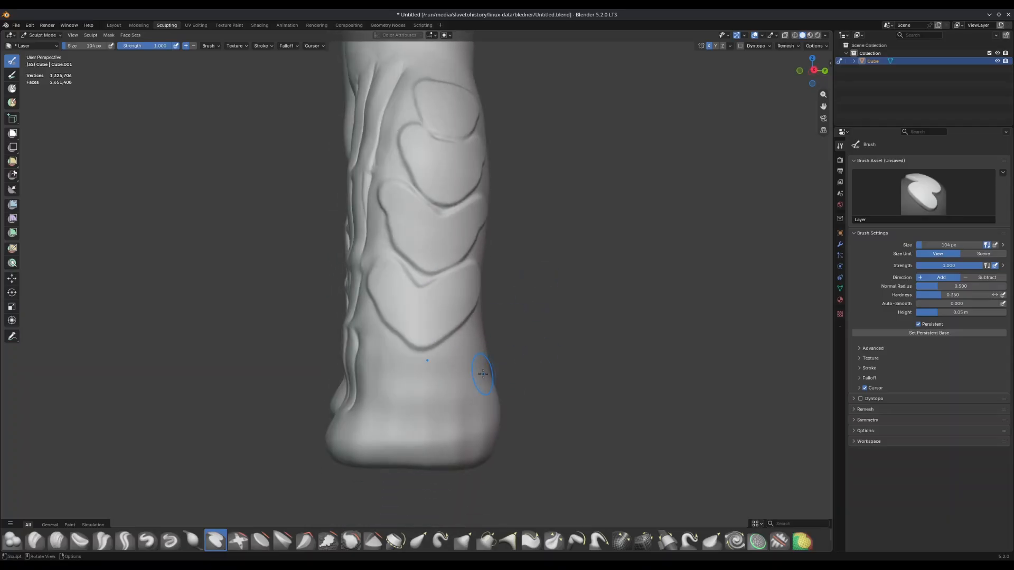
{"action": "mouse_move", "coordinate": [407, 368]}
{"action": "left_mouse_down"}
{"action": "mouse_move", "coordinate": [369, 365]}
{"action": "mouse_move", "coordinate": [372, 335]}
{"action": "mouse_move", "coordinate": [423, 376]}
{"action": "mouse_move", "coordinate": [478, 342]}
{"action": "mouse_move", "coordinate": [398, 367]}
{"action": "mouse_move", "coordinate": [397, 386]}
{"action": "left_mouse_up"}
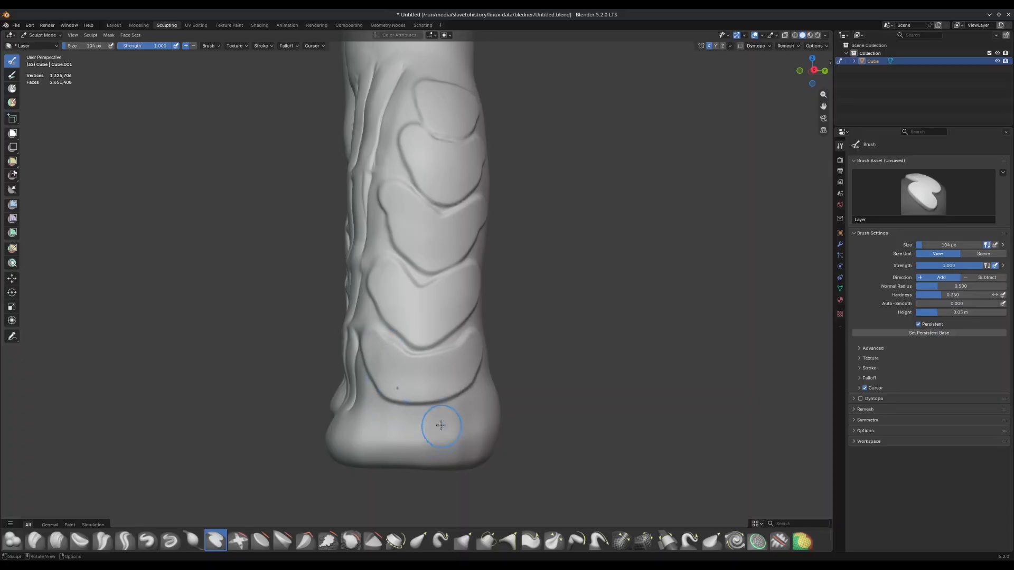
Carve sharp creases along the borders between the overlapping outer-calf plates with the Crease Sharp brush at 104 px.
{"action": "left_click", "coordinate": [126, 540]}
{"action": "mouse_move", "coordinate": [378, 328]}
{"action": "left_mouse_down"}
{"action": "mouse_move", "coordinate": [405, 347]}
{"action": "mouse_move", "coordinate": [467, 322]}
{"action": "left_mouse_up"}
{"action": "mouse_move", "coordinate": [378, 323]}
{"action": "left_mouse_down"}
{"action": "mouse_move", "coordinate": [401, 257]}
{"action": "mouse_move", "coordinate": [472, 252]}
{"action": "left_mouse_up"}
{"action": "mouse_move", "coordinate": [405, 143]}
{"action": "left_mouse_down"}
{"action": "mouse_move", "coordinate": [418, 185]}
{"action": "mouse_move", "coordinate": [475, 193]}
{"action": "left_mouse_up"}
{"action": "mouse_move", "coordinate": [418, 107]}
{"action": "left_mouse_down"}
{"action": "mouse_move", "coordinate": [433, 134]}
{"action": "mouse_move", "coordinate": [410, 104]}
{"action": "left_mouse_up"}
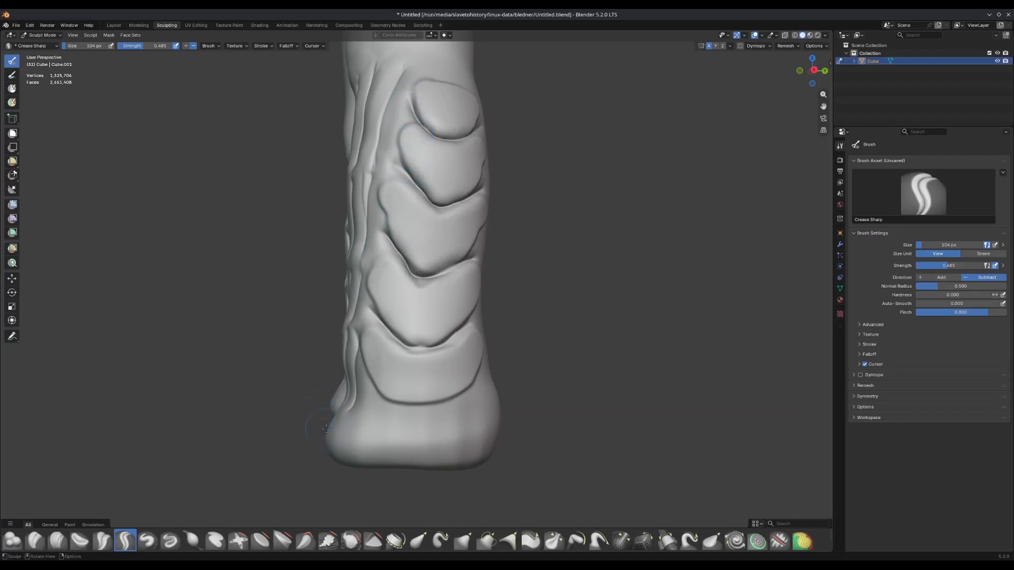
Flatten the faces of the overlapping outer-calf plates with the Flatten/Contrast brush at 104 px.
{"action": "left_click", "coordinate": [260, 541]}
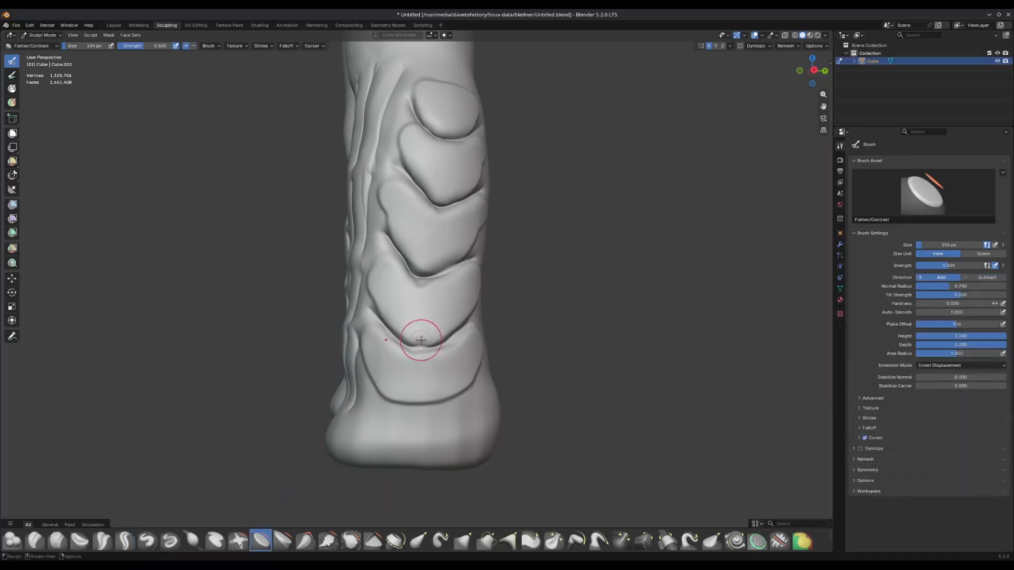
{"action": "left_click_drag", "start_coordinate": [412, 369], "coordinate": [381, 370]}
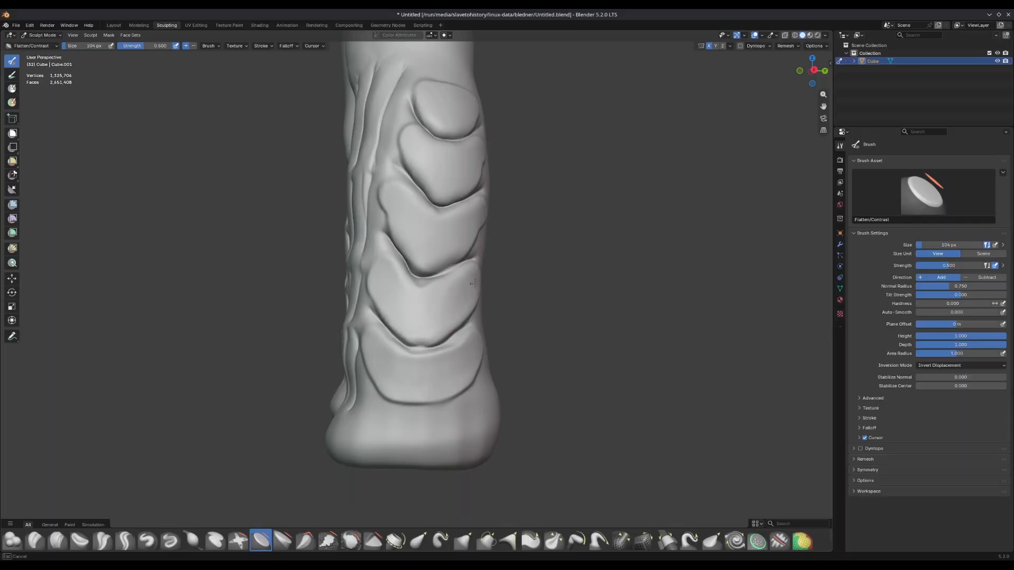
{"action": "left_click_drag", "start_coordinate": [474, 283], "coordinate": [417, 323]}
{"action": "left_click_drag", "start_coordinate": [449, 229], "coordinate": [480, 216]}
{"action": "mouse_move", "coordinate": [397, 199]}
{"action": "left_mouse_down"}
{"action": "mouse_move", "coordinate": [414, 153]}
{"action": "mouse_move", "coordinate": [450, 157]}
{"action": "mouse_move", "coordinate": [436, 98]}
{"action": "mouse_move", "coordinate": [471, 120]}
{"action": "left_mouse_up"}
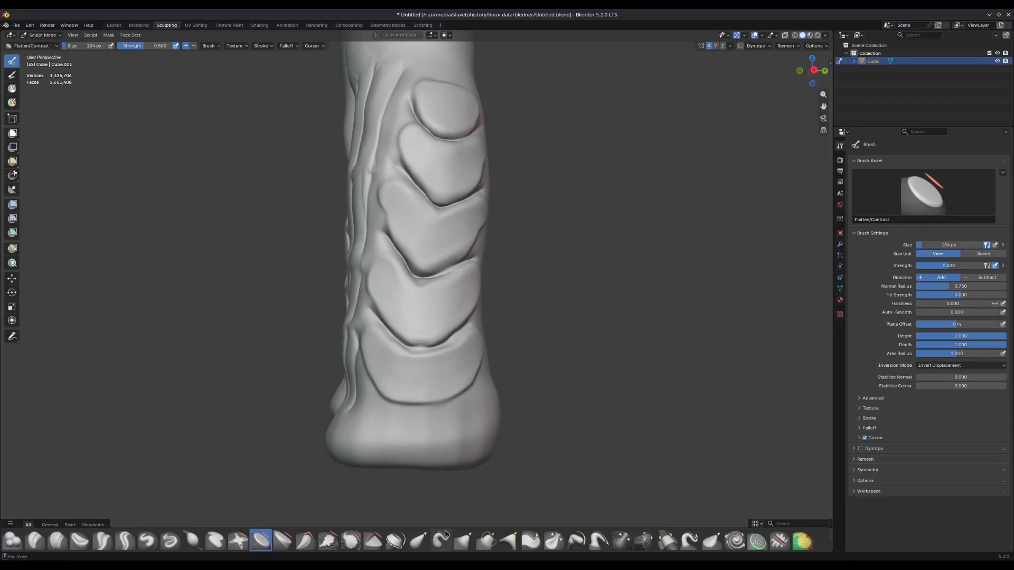
Tighten the creased borders between the outer-calf plates with the Pinch/Magnify brush at 104 px.
{"action": "left_click", "coordinate": [554, 541]}
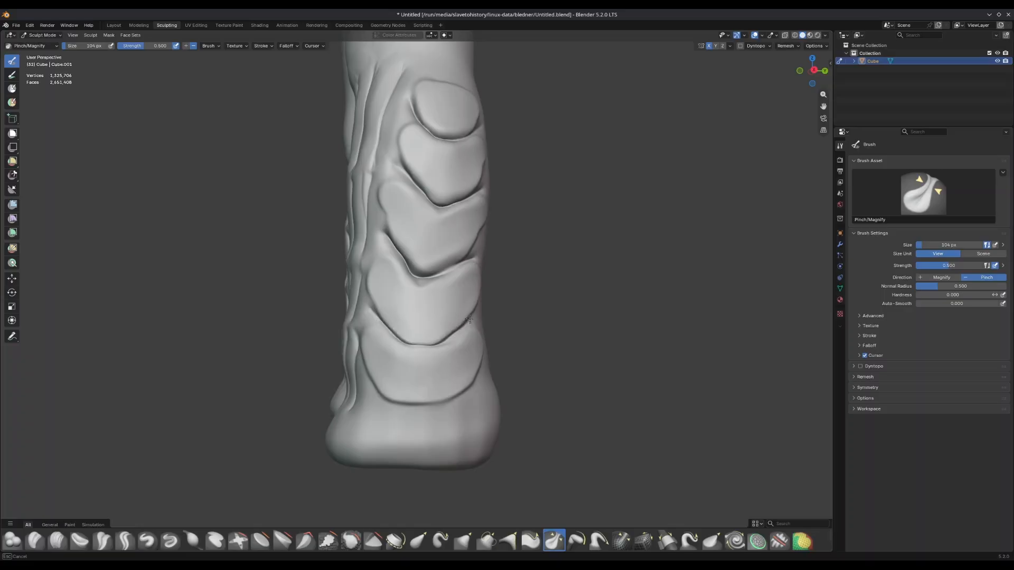
{"action": "left_click_drag", "start_coordinate": [469, 319], "coordinate": [467, 317]}
{"action": "left_click_drag", "start_coordinate": [384, 256], "coordinate": [392, 237]}
{"action": "mouse_move", "coordinate": [413, 269]}
{"action": "left_mouse_down"}
{"action": "mouse_move", "coordinate": [454, 263]}
{"action": "mouse_move", "coordinate": [420, 268]}
{"action": "left_mouse_up"}
{"action": "mouse_move", "coordinate": [402, 156]}
{"action": "left_mouse_down"}
{"action": "mouse_move", "coordinate": [433, 205]}
{"action": "mouse_move", "coordinate": [431, 196]}
{"action": "left_mouse_up"}
{"action": "left_click_drag", "start_coordinate": [413, 108], "coordinate": [436, 134]}
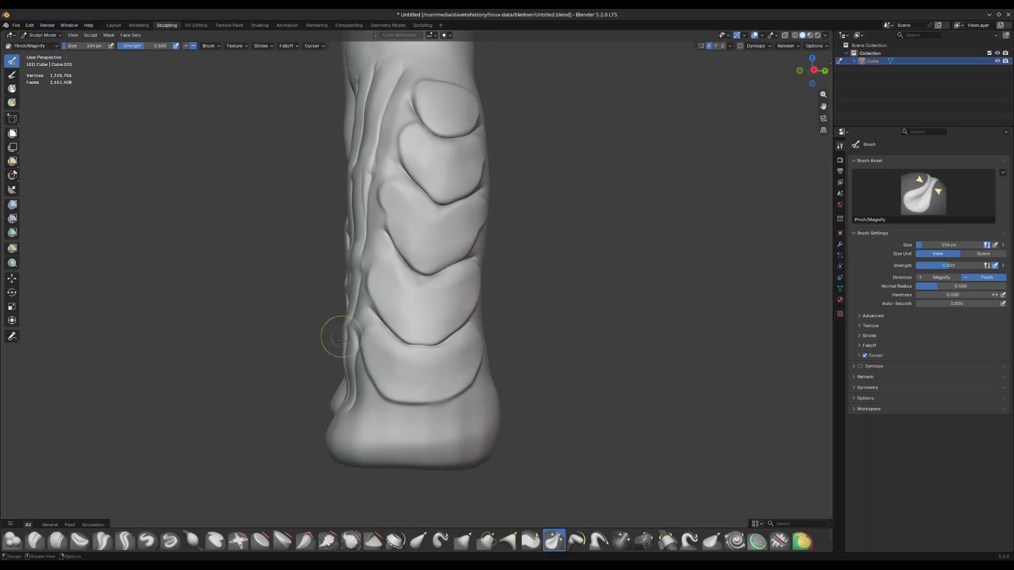
Reshape the lower edges of the outer-calf plates with the Grab brush, pulling their tips slightly downward.
{"action": "key", "text": "g"}
{"action": "mouse_move", "coordinate": [402, 394]}
{"action": "left_mouse_down"}
{"action": "mouse_move", "coordinate": [421, 409]}
{"action": "mouse_move", "coordinate": [459, 397]}
{"action": "left_mouse_up"}
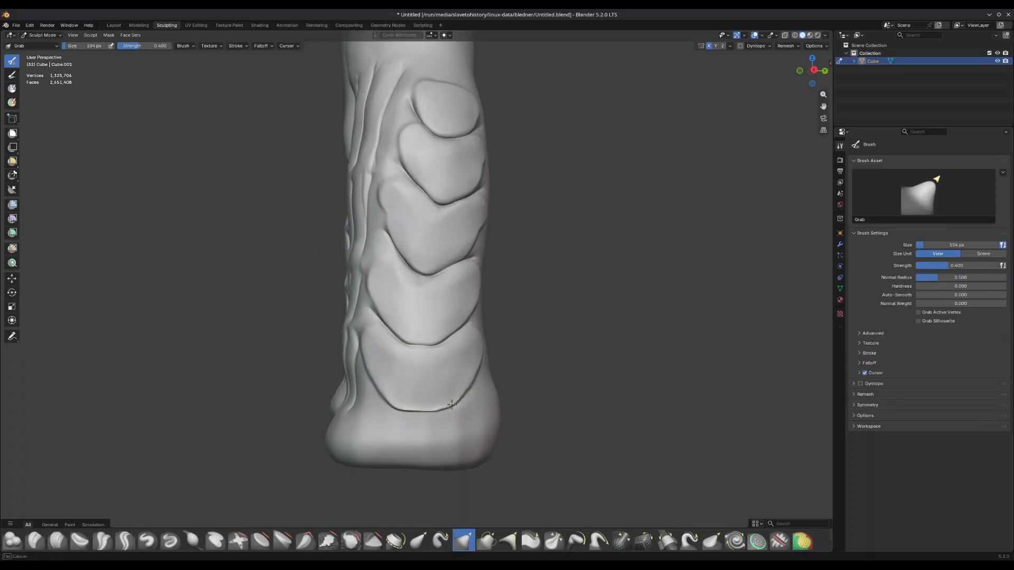
{"action": "left_click_drag", "start_coordinate": [431, 338], "coordinate": [434, 348]}
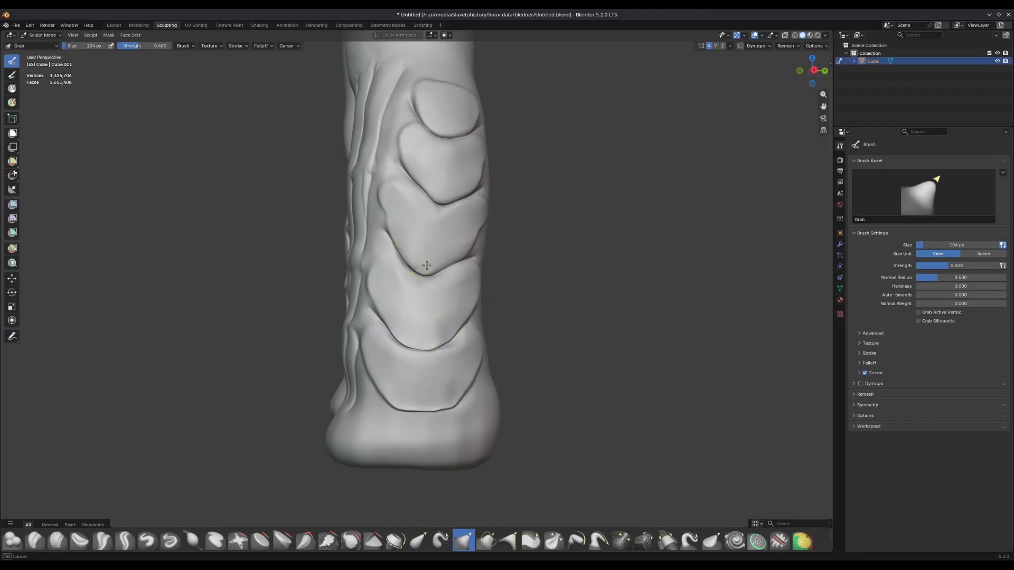
{"action": "left_click_drag", "start_coordinate": [446, 206], "coordinate": [460, 184]}
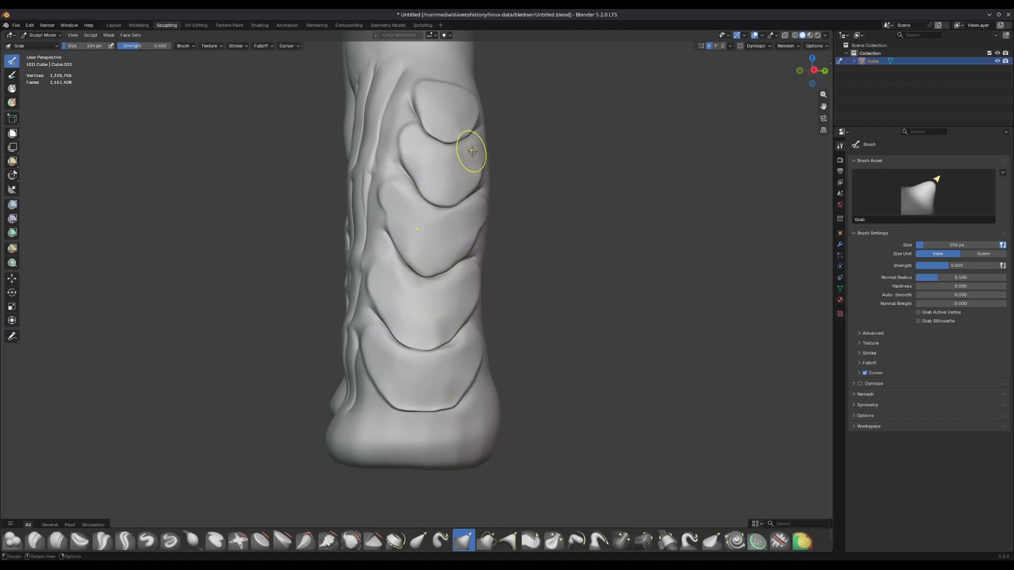
{"action": "middle_click_drag", "start_coordinate": [255, 266], "coordinate": [326, 279]}
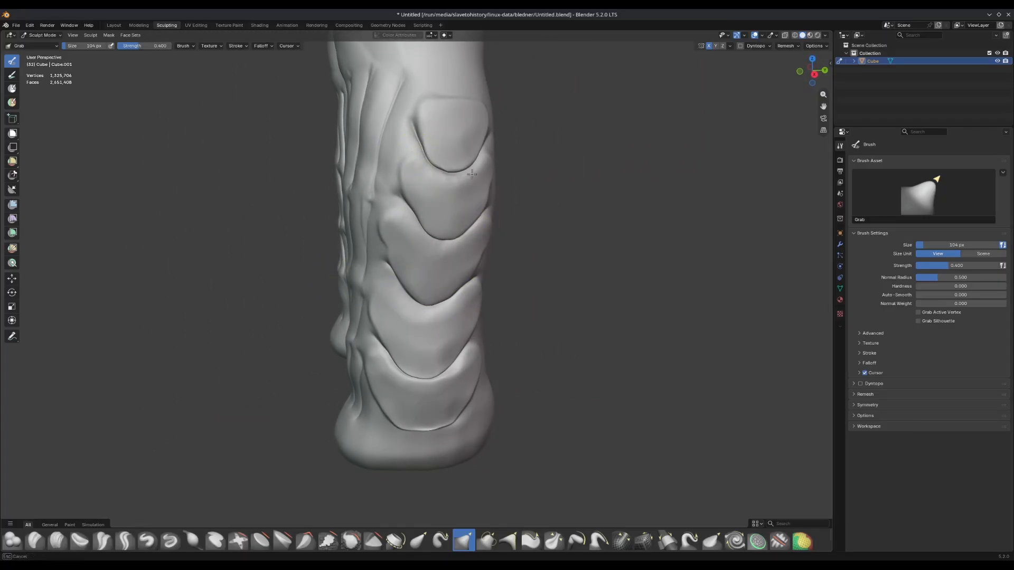
{"action": "mouse_move", "coordinate": [401, 370]}
{"action": "left_mouse_down"}
{"action": "mouse_move", "coordinate": [432, 381]}
{"action": "mouse_move", "coordinate": [419, 283]}
{"action": "left_mouse_up"}
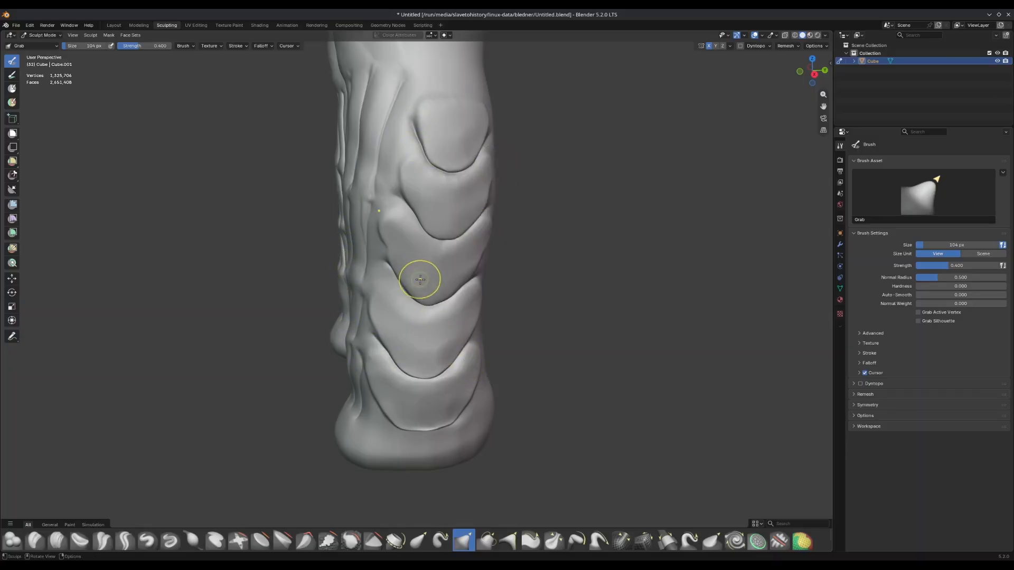
Sculpt soft horizontal bands across the backs of the calves, level with the outer plates, using the Clay Thumb brush.
{"action": "mouse_move", "coordinate": [419, 283]}
{"action": "middle_mouse_down"}
{"action": "mouse_move", "coordinate": [396, 297]}
{"action": "mouse_move", "coordinate": [482, 215]}
{"action": "mouse_move", "coordinate": [443, 187]}
{"action": "middle_mouse_up"}
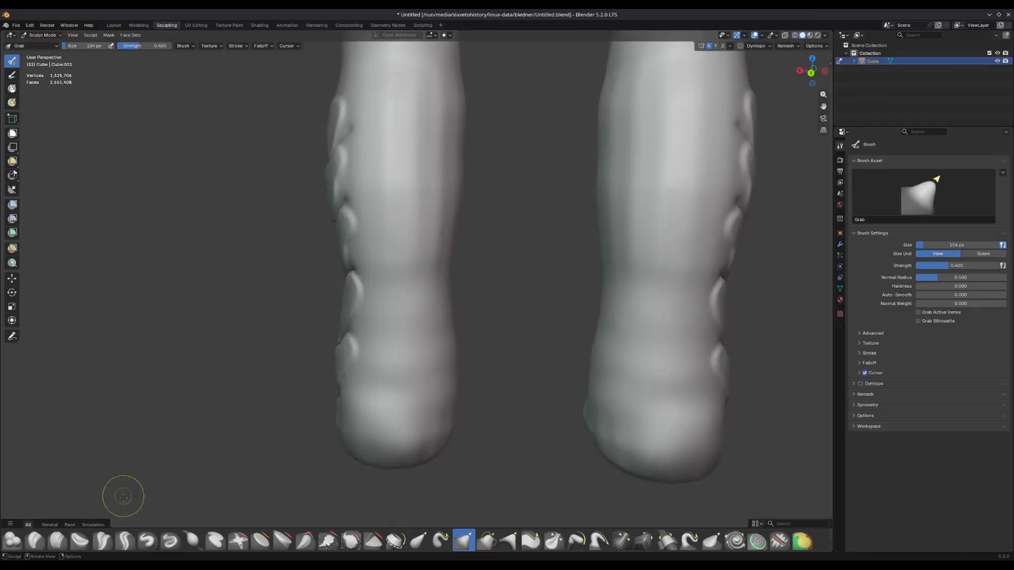
{"action": "left_click", "coordinate": [80, 540]}
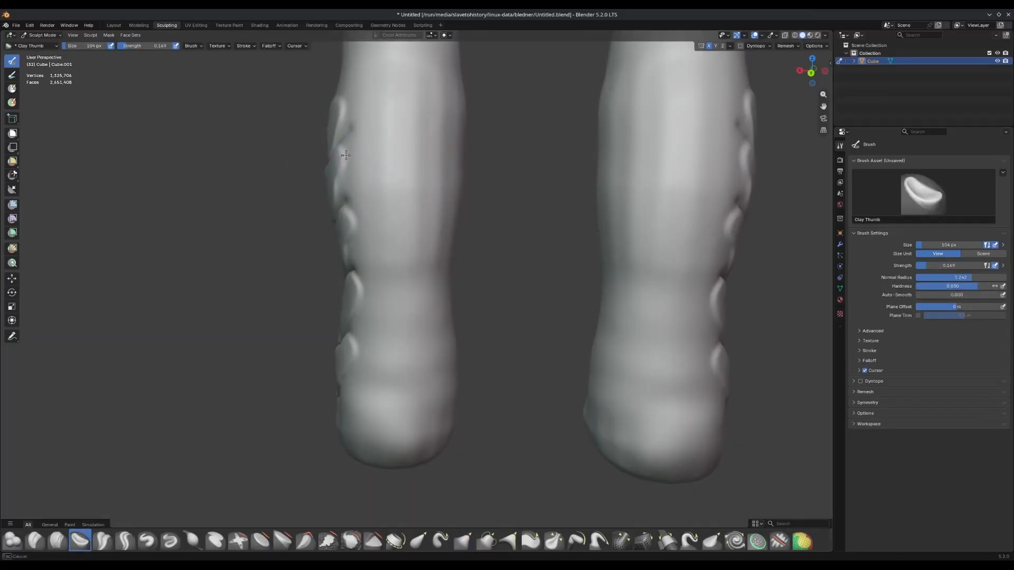
{"action": "mouse_move", "coordinate": [346, 155]}
{"action": "left_mouse_down"}
{"action": "mouse_move", "coordinate": [353, 111]}
{"action": "mouse_move", "coordinate": [353, 122]}
{"action": "left_mouse_up"}
{"action": "left_click_drag", "start_coordinate": [352, 174], "coordinate": [359, 294]}
{"action": "mouse_move", "coordinate": [435, 332]}
{"action": "left_mouse_down"}
{"action": "mouse_move", "coordinate": [361, 354]}
{"action": "mouse_move", "coordinate": [407, 334]}
{"action": "mouse_move", "coordinate": [403, 284]}
{"action": "mouse_move", "coordinate": [414, 276]}
{"action": "mouse_move", "coordinate": [360, 212]}
{"action": "mouse_move", "coordinate": [382, 203]}
{"action": "mouse_move", "coordinate": [369, 197]}
{"action": "left_mouse_up"}
{"action": "mouse_move", "coordinate": [376, 159]}
{"action": "left_mouse_down"}
{"action": "mouse_move", "coordinate": [403, 129]}
{"action": "mouse_move", "coordinate": [373, 122]}
{"action": "mouse_move", "coordinate": [368, 108]}
{"action": "mouse_move", "coordinate": [363, 195]}
{"action": "left_mouse_up"}
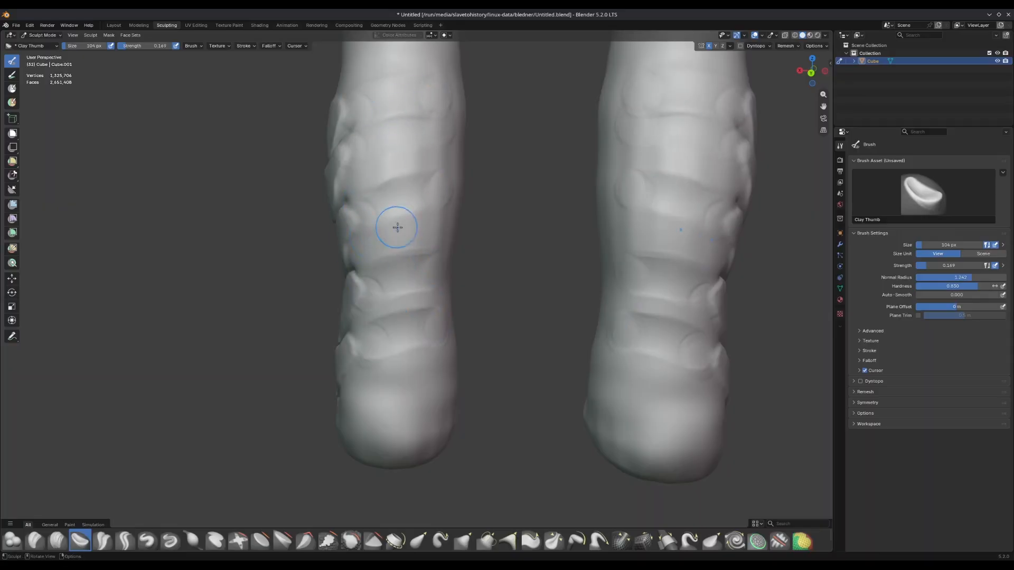
{"action": "mouse_move", "coordinate": [366, 280]}
{"action": "left_mouse_down"}
{"action": "mouse_move", "coordinate": [365, 296]}
{"action": "mouse_move", "coordinate": [423, 263]}
{"action": "left_mouse_up"}
{"action": "left_click_drag", "start_coordinate": [352, 362], "coordinate": [395, 325]}
{"action": "left_click_drag", "start_coordinate": [394, 191], "coordinate": [350, 126]}
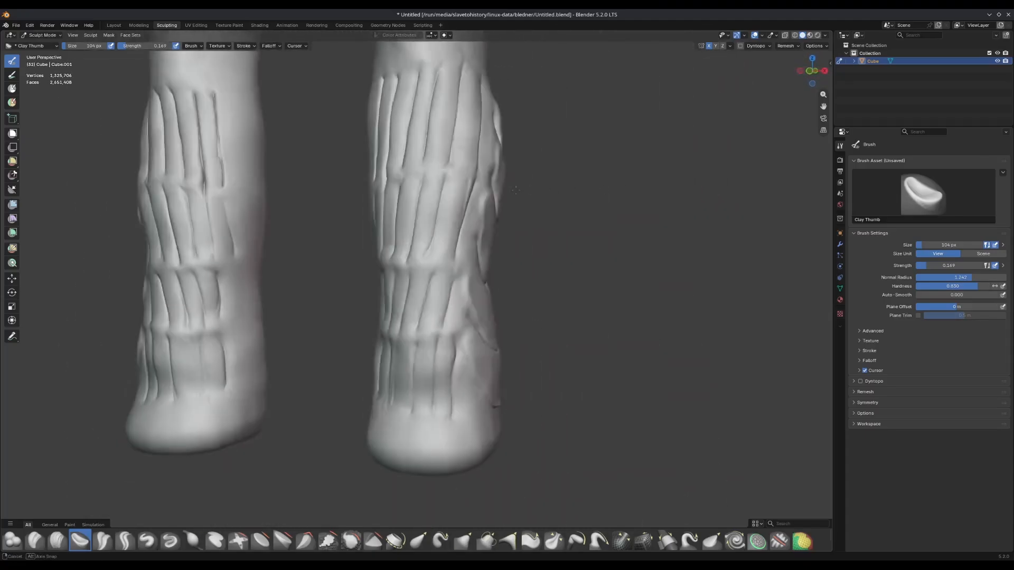
Try to flatten the lower edges of the feet with the Plateau brush, and undo the last stroke.
{"action": "middle_click_drag", "start_coordinate": [329, 207], "coordinate": [327, 200]}
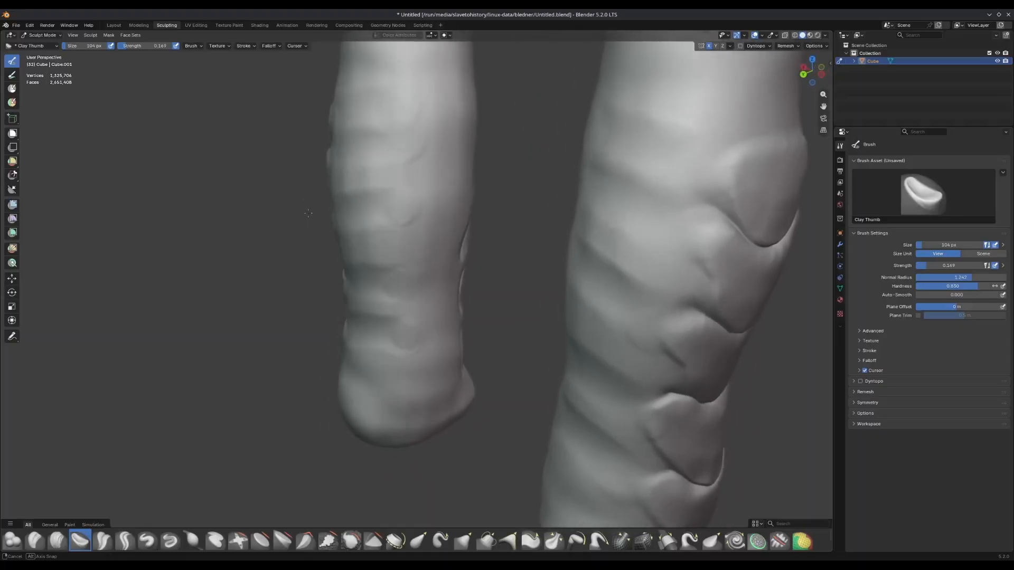
{"action": "middle_click_drag", "start_coordinate": [317, 209], "coordinate": [317, 209]}
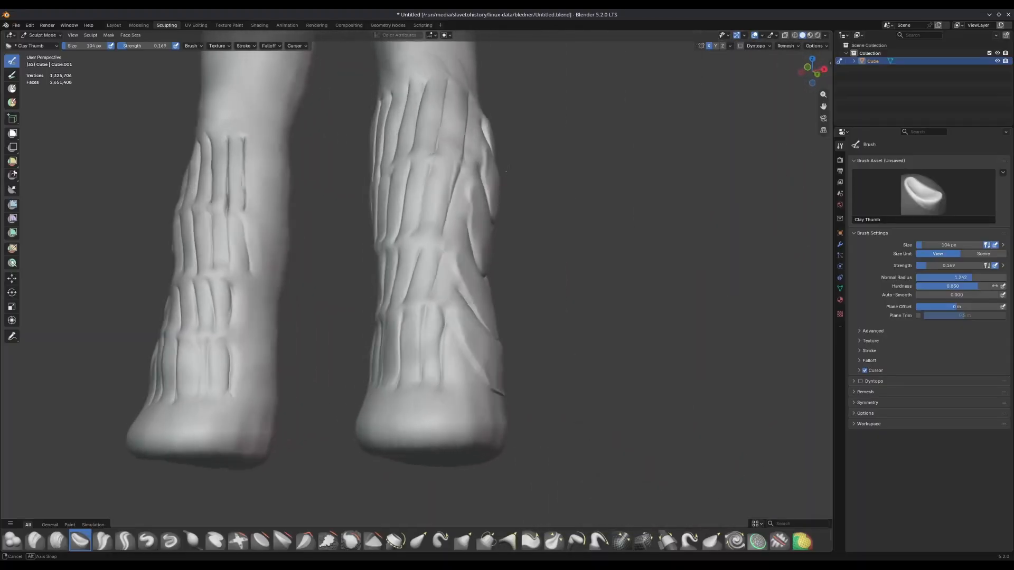
{"action": "mouse_move", "coordinate": [465, 248]}
{"action": "middle_mouse_down"}
{"action": "mouse_move", "coordinate": [490, 256]}
{"action": "mouse_move", "coordinate": [498, 219]}
{"action": "middle_mouse_up"}
{"action": "left_click", "coordinate": [283, 540]}
{"action": "mouse_move", "coordinate": [409, 347]}
{"action": "left_mouse_down"}
{"action": "mouse_move", "coordinate": [420, 351]}
{"action": "mouse_move", "coordinate": [405, 350]}
{"action": "left_mouse_up"}
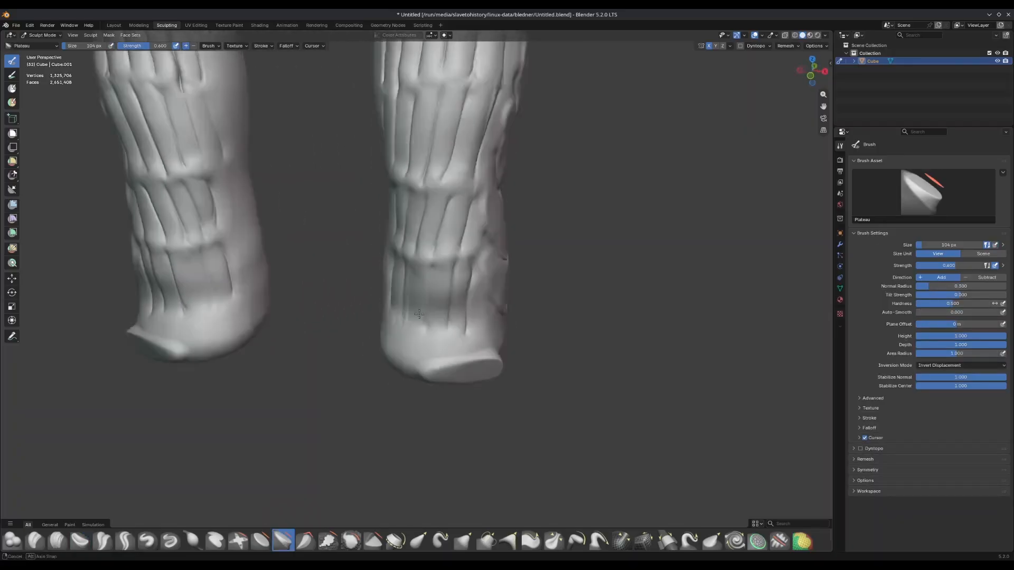
{"action": "middle_click_drag", "start_coordinate": [401, 317], "coordinate": [430, 290]}
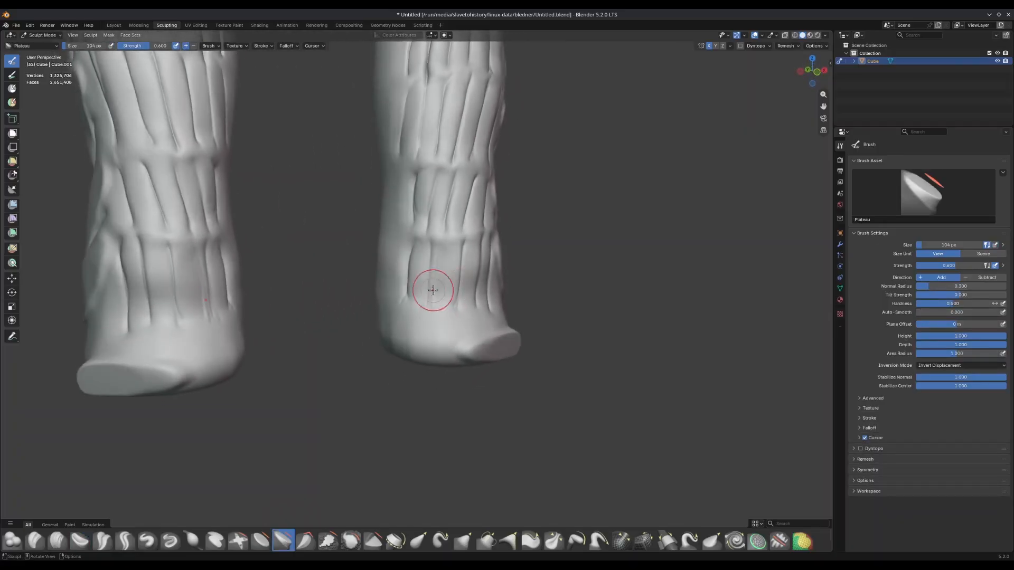
{"action": "middle_click_drag", "start_coordinate": [466, 352], "coordinate": [433, 334]}
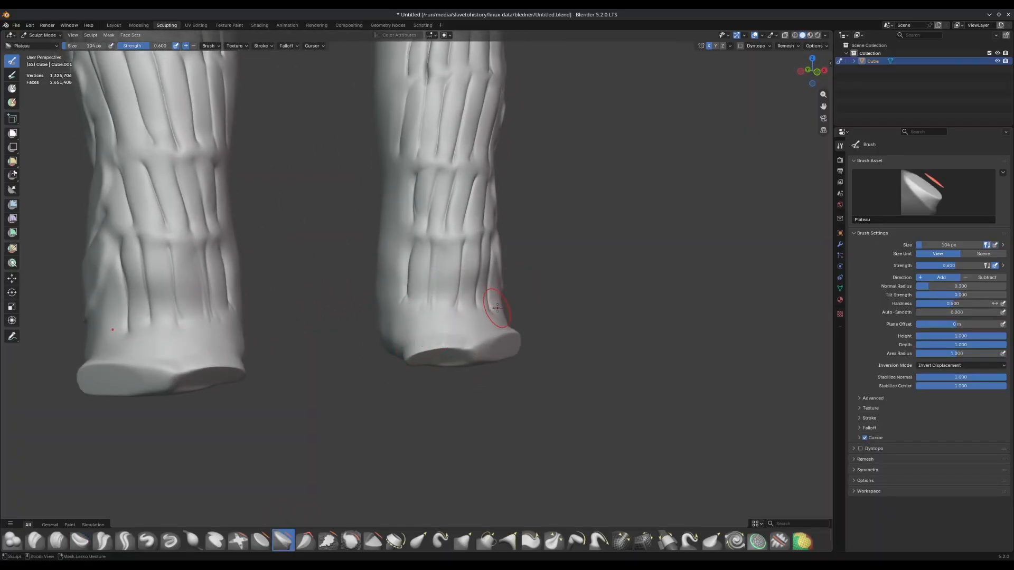
{"action": "key", "text": "ctrl+z"}
Bevel the lower rim of the feet into a flat band with the Flatten/Contrast brush.
{"action": "left_click", "coordinate": [260, 540]}
{"action": "mouse_move", "coordinate": [438, 350]}
{"action": "left_mouse_down"}
{"action": "mouse_move", "coordinate": [458, 355]}
{"action": "mouse_move", "coordinate": [498, 339]}
{"action": "left_mouse_up"}
{"action": "mouse_move", "coordinate": [499, 339]}
{"action": "middle_mouse_down"}
{"action": "mouse_move", "coordinate": [512, 302]}
{"action": "mouse_move", "coordinate": [430, 341]}
{"action": "mouse_move", "coordinate": [395, 329]}
{"action": "mouse_move", "coordinate": [449, 367]}
{"action": "middle_mouse_up"}
Raise short vertical ridges across the front of the bevelled foot rims with a smaller Draw brush.
{"action": "left_click", "coordinate": [148, 540]}
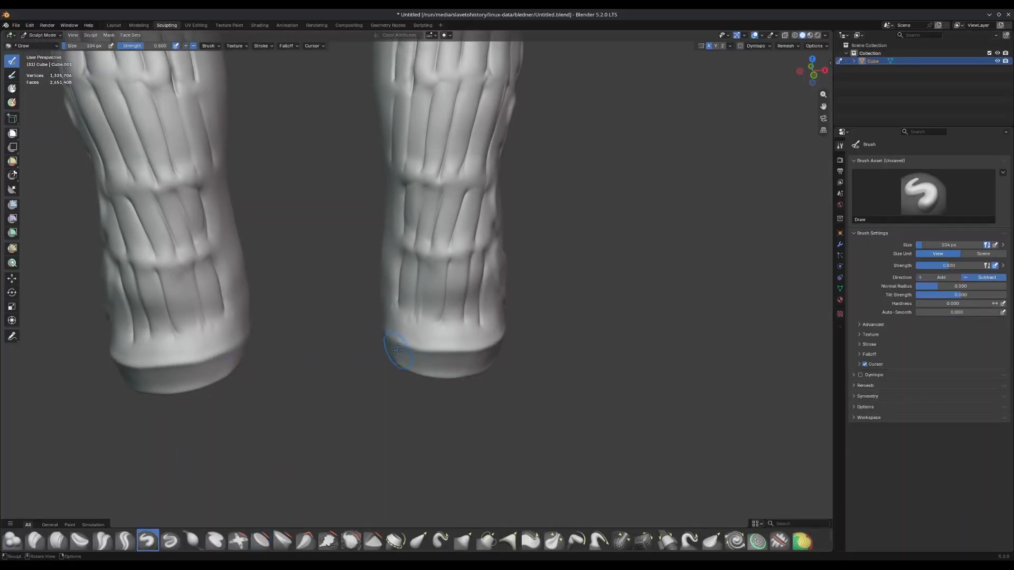
{"action": "middle_click_drag", "start_coordinate": [409, 353], "coordinate": [424, 332]}
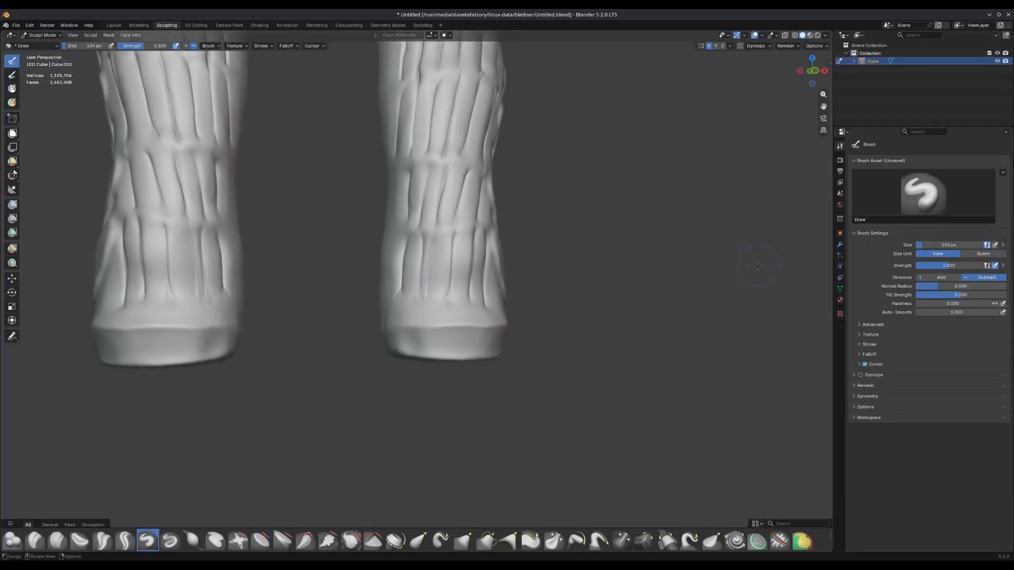
{"action": "key", "text": "f"}
{"action": "left_click", "coordinate": [414, 332]}
{"action": "mouse_move", "coordinate": [410, 332]}
{"action": "left_mouse_down"}
{"action": "mouse_move", "coordinate": [407, 351]}
{"action": "mouse_move", "coordinate": [409, 338]}
{"action": "mouse_move", "coordinate": [428, 353]}
{"action": "mouse_move", "coordinate": [476, 353]}
{"action": "left_mouse_up"}
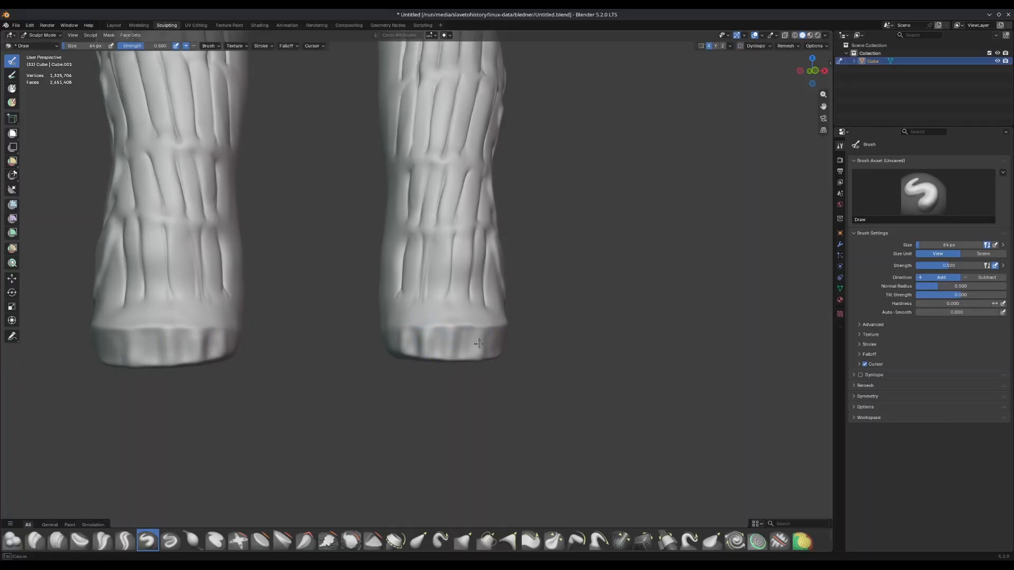
{"action": "middle_click_drag", "start_coordinate": [508, 335], "coordinate": [461, 328]}
Continue the short vertical ridges around the outer sides and back of the foot rims.
{"action": "middle_click_drag", "start_coordinate": [454, 363], "coordinate": [407, 370]}
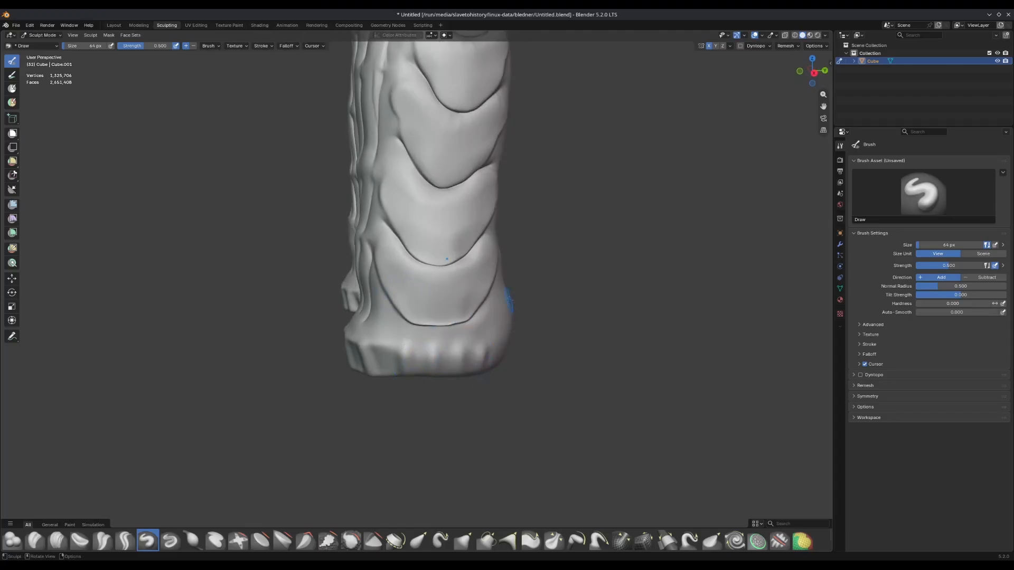
{"action": "middle_click_drag", "start_coordinate": [508, 300], "coordinate": [410, 314]}
{"action": "left_click_drag", "start_coordinate": [363, 336], "coordinate": [363, 355]}
{"action": "mouse_move", "coordinate": [381, 338]}
{"action": "left_mouse_down"}
{"action": "mouse_move", "coordinate": [383, 358]}
{"action": "mouse_move", "coordinate": [430, 361]}
{"action": "left_mouse_up"}
{"action": "middle_click_drag", "start_coordinate": [436, 377], "coordinate": [385, 301]}
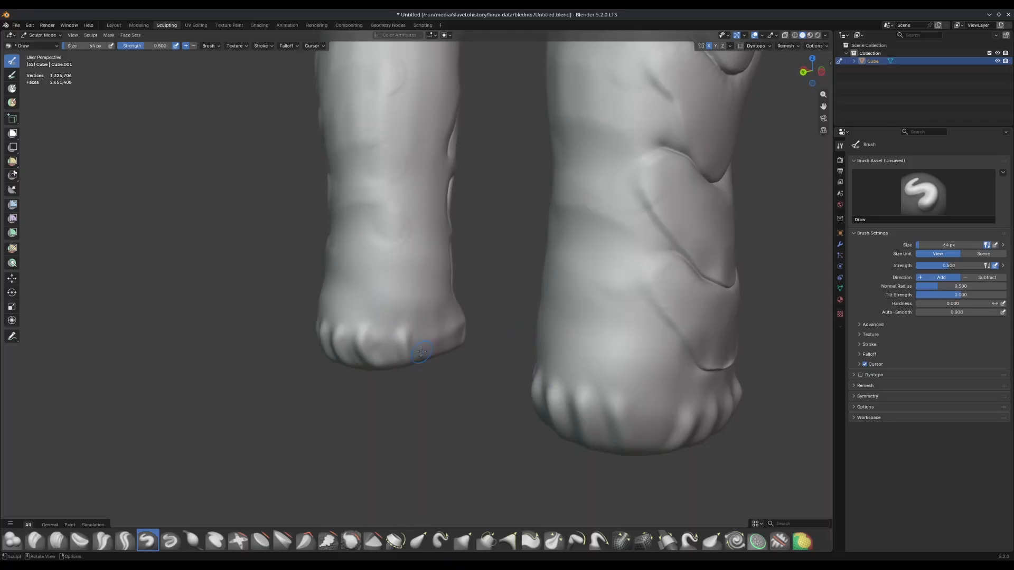
{"action": "middle_click_drag", "start_coordinate": [461, 347], "coordinate": [507, 331]}
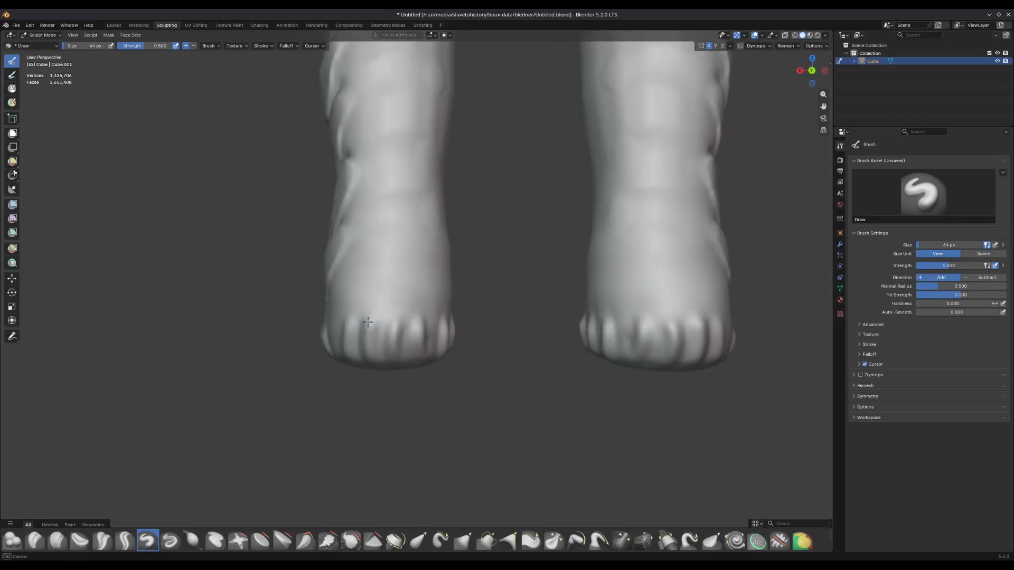
Draw long raised vertical ridges from the foot rims up the backs of the calves.
{"action": "mouse_move", "coordinate": [385, 322]}
{"action": "left_mouse_down"}
{"action": "mouse_move", "coordinate": [373, 161]}
{"action": "mouse_move", "coordinate": [403, 298]}
{"action": "mouse_move", "coordinate": [395, 158]}
{"action": "left_mouse_up"}
{"action": "left_click_drag", "start_coordinate": [420, 330], "coordinate": [421, 161]}
{"action": "mouse_move", "coordinate": [380, 179]}
{"action": "middle_mouse_down"}
{"action": "mouse_move", "coordinate": [412, 177]}
{"action": "mouse_move", "coordinate": [413, 348]}
{"action": "middle_mouse_up"}
{"action": "left_click_drag", "start_coordinate": [391, 384], "coordinate": [382, 212]}
{"action": "mouse_move", "coordinate": [417, 367]}
{"action": "left_mouse_down"}
{"action": "mouse_move", "coordinate": [420, 211]}
{"action": "mouse_move", "coordinate": [445, 236]}
{"action": "mouse_move", "coordinate": [444, 221]}
{"action": "left_mouse_up"}
Add wavy and looping raised ridges along the inner sides of the lower legs with the Draw brush.
{"action": "mouse_move", "coordinate": [445, 222]}
{"action": "middle_mouse_down"}
{"action": "mouse_move", "coordinate": [492, 224]}
{"action": "mouse_move", "coordinate": [348, 236]}
{"action": "mouse_move", "coordinate": [370, 164]}
{"action": "middle_mouse_up"}
{"action": "mouse_move", "coordinate": [402, 403]}
{"action": "left_mouse_down"}
{"action": "mouse_move", "coordinate": [441, 428]}
{"action": "mouse_move", "coordinate": [448, 369]}
{"action": "mouse_move", "coordinate": [437, 310]}
{"action": "mouse_move", "coordinate": [468, 239]}
{"action": "mouse_move", "coordinate": [430, 222]}
{"action": "mouse_move", "coordinate": [424, 232]}
{"action": "left_mouse_up"}
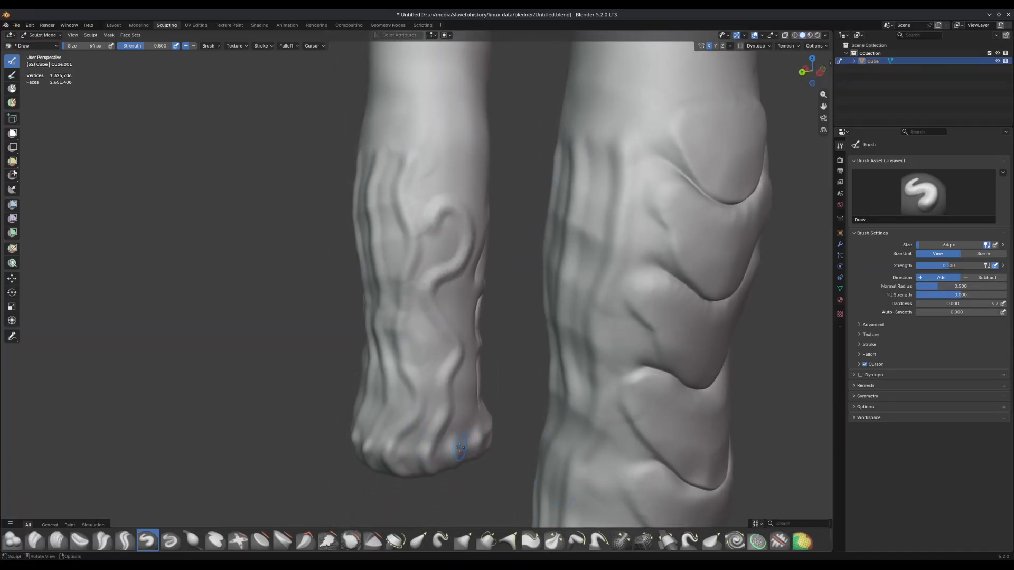
{"action": "mouse_move", "coordinate": [460, 446]}
{"action": "left_mouse_down"}
{"action": "mouse_move", "coordinate": [476, 222]}
{"action": "mouse_move", "coordinate": [473, 158]}
{"action": "mouse_move", "coordinate": [422, 182]}
{"action": "mouse_move", "coordinate": [453, 151]}
{"action": "mouse_move", "coordinate": [422, 181]}
{"action": "mouse_move", "coordinate": [445, 156]}
{"action": "left_mouse_up"}
{"action": "mouse_move", "coordinate": [437, 226]}
{"action": "middle_mouse_down"}
{"action": "mouse_move", "coordinate": [553, 212]}
{"action": "mouse_move", "coordinate": [534, 173]}
{"action": "middle_mouse_up"}
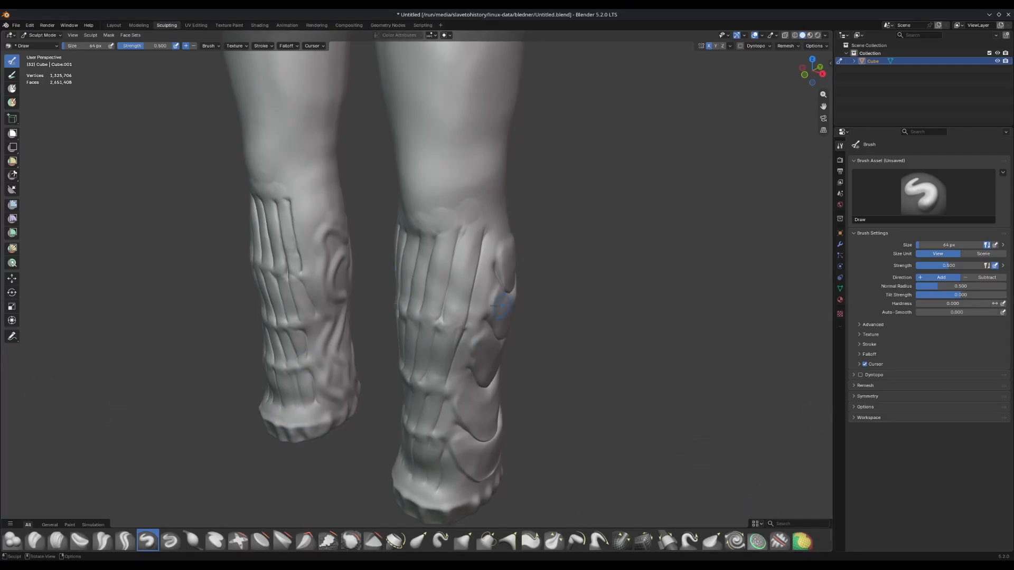
Try flattening the knees with the Flatten/Contrast brush at 268 px, and undo the stroke.
{"action": "mouse_move", "coordinate": [396, 213]}
{"action": "middle_mouse_down"}
{"action": "mouse_move", "coordinate": [497, 253]}
{"action": "mouse_move", "coordinate": [498, 169]}
{"action": "mouse_move", "coordinate": [493, 181]}
{"action": "mouse_move", "coordinate": [617, 172]}
{"action": "middle_mouse_up"}
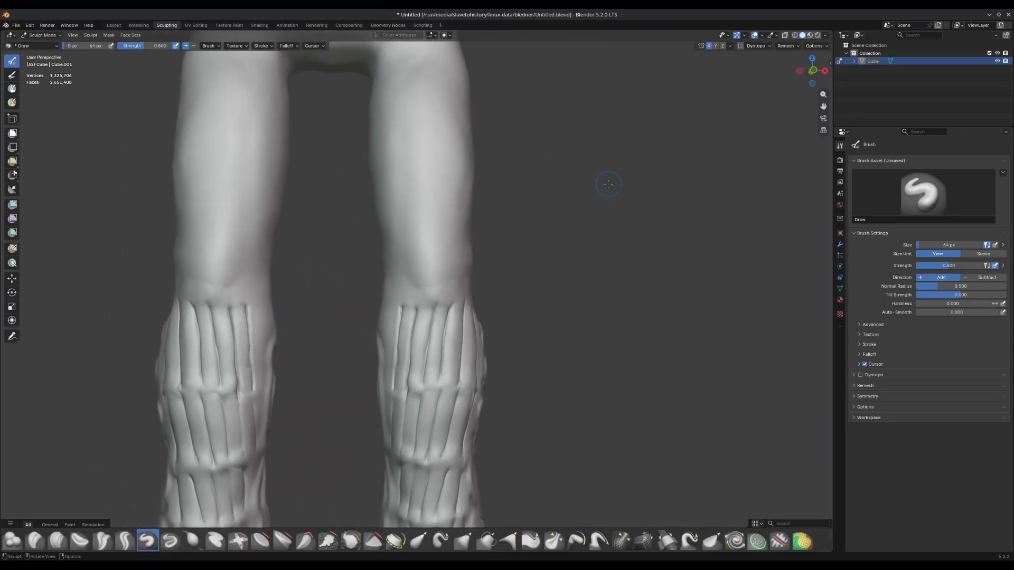
{"action": "left_click", "coordinate": [261, 538]}
{"action": "key", "text": "f"}
{"action": "left_click", "coordinate": [441, 265]}
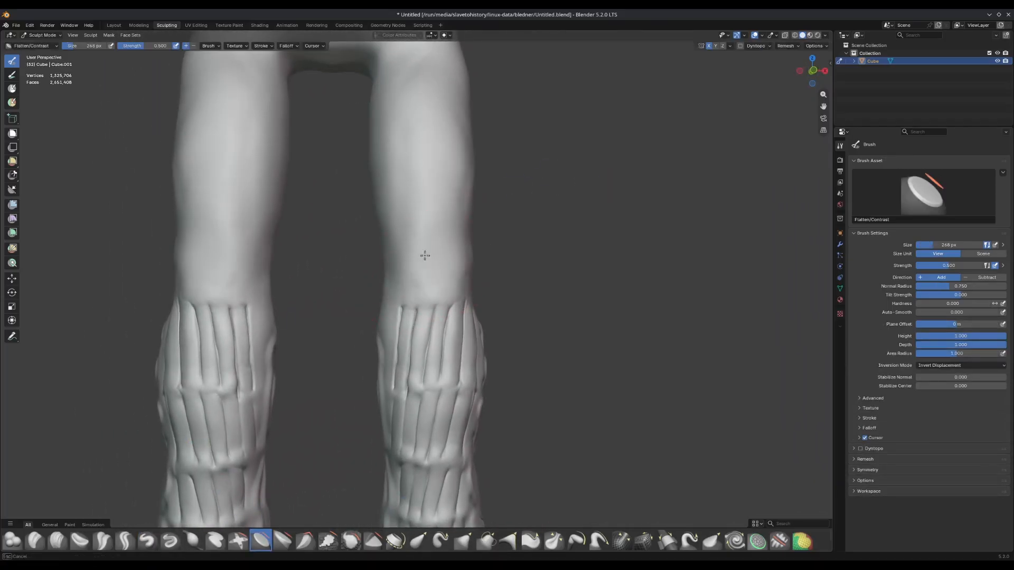
{"action": "mouse_move", "coordinate": [442, 265]}
{"action": "middle_mouse_down"}
{"action": "mouse_move", "coordinate": [391, 242]}
{"action": "mouse_move", "coordinate": [492, 223]}
{"action": "middle_mouse_up"}
{"action": "key", "text": "ctrl+z"}
Level the knees with the Plateau brush and raise a rounded kneecap pad on them with the Layer brush at 268 px.
{"action": "left_click", "coordinate": [283, 539]}
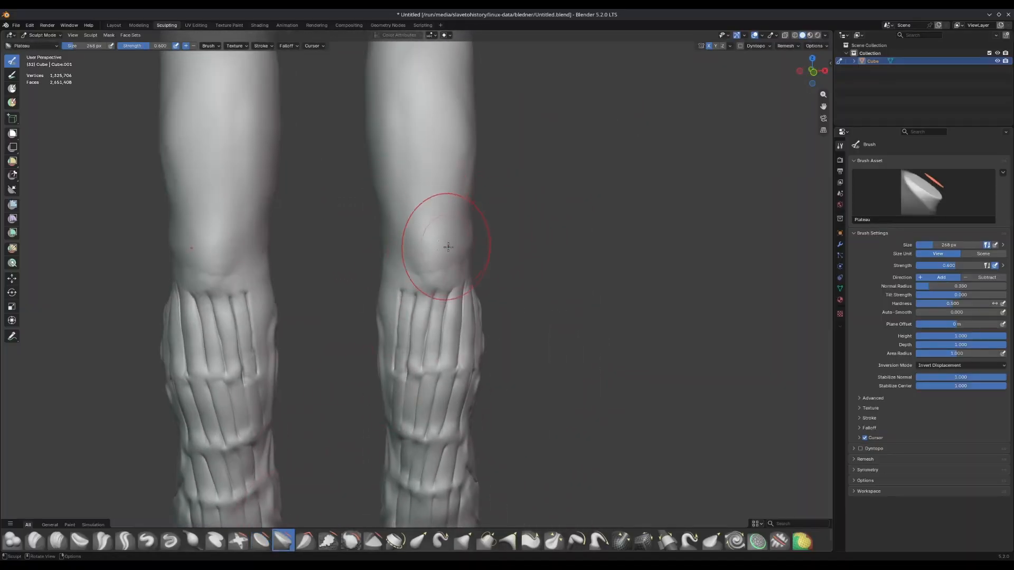
{"action": "left_click_drag", "start_coordinate": [448, 245], "coordinate": [431, 242]}
{"action": "middle_click_drag", "start_coordinate": [432, 241], "coordinate": [365, 227]}
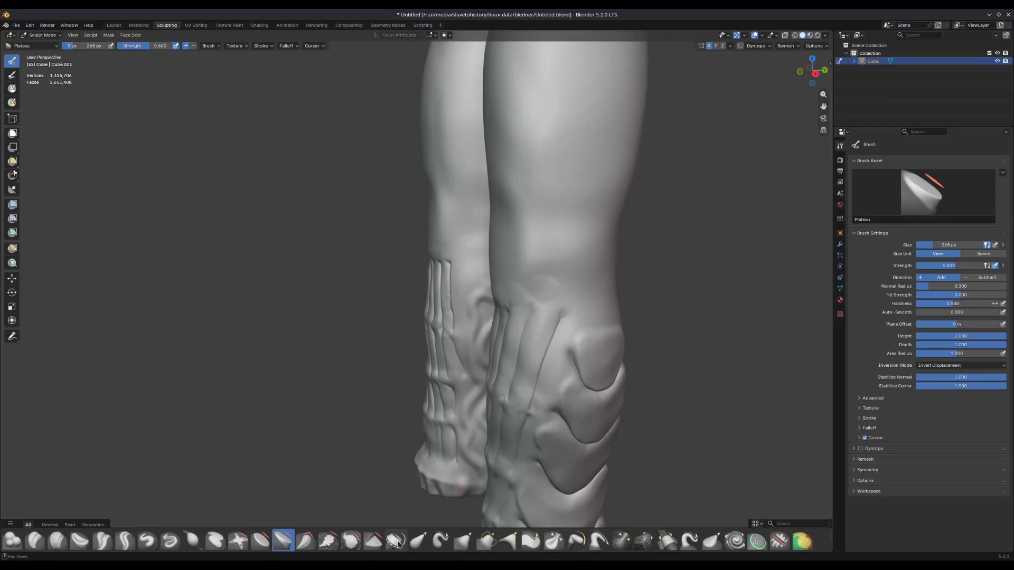
{"action": "left_click", "coordinate": [215, 539]}
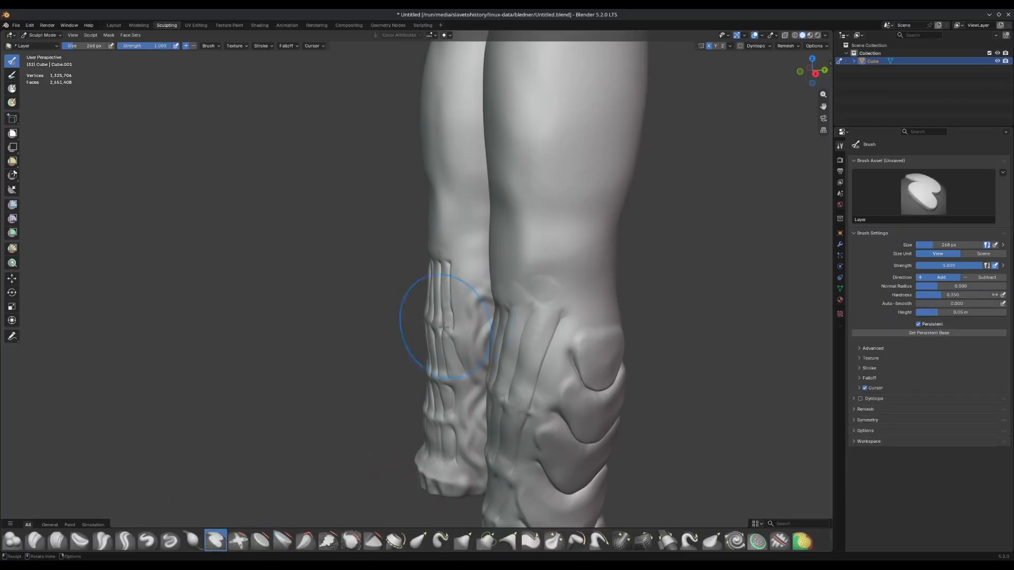
{"action": "mouse_move", "coordinate": [520, 199]}
{"action": "left_mouse_down"}
{"action": "mouse_move", "coordinate": [490, 244]}
{"action": "mouse_move", "coordinate": [485, 235]}
{"action": "left_mouse_up"}
{"action": "middle_click_drag", "start_coordinate": [475, 221], "coordinate": [544, 232]}
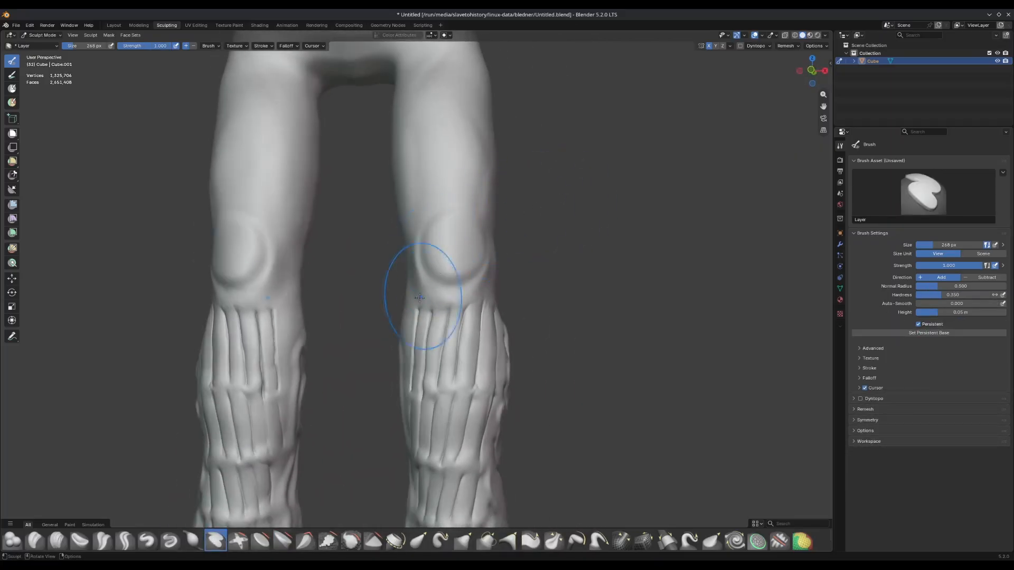
Switch to the Draw brush at 142 px and smooth the kneecap edges into the surrounding leg.
{"action": "left_click", "coordinate": [147, 539]}
{"action": "key", "text": "f"}
{"action": "left_click", "coordinate": [415, 250]}
{"action": "mouse_move", "coordinate": [420, 249]}
{"action": "left_mouse_down", "text": "shift"}
{"action": "mouse_move", "coordinate": [423, 238]}
{"action": "mouse_move", "coordinate": [465, 288]}
{"action": "left_mouse_up", "text": "shift"}
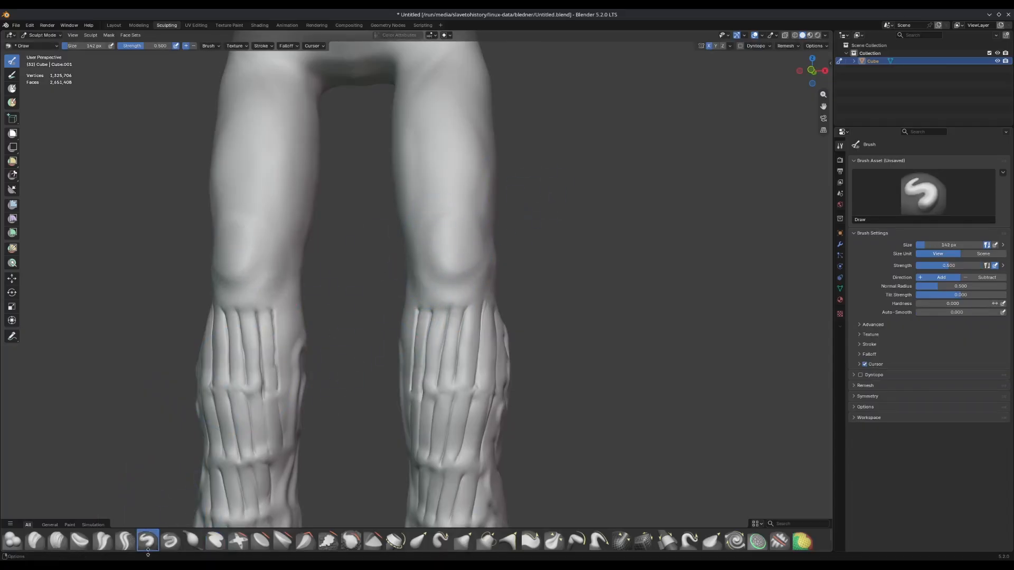
Carve a crease along the lower edge of the kneecaps with the Crease Sharp brush at 142 px and invert the mask.
{"action": "left_click", "coordinate": [125, 540]}
{"action": "left_click_drag", "start_coordinate": [422, 250], "coordinate": [471, 278]}
{"action": "key", "text": "ctrl+i"}
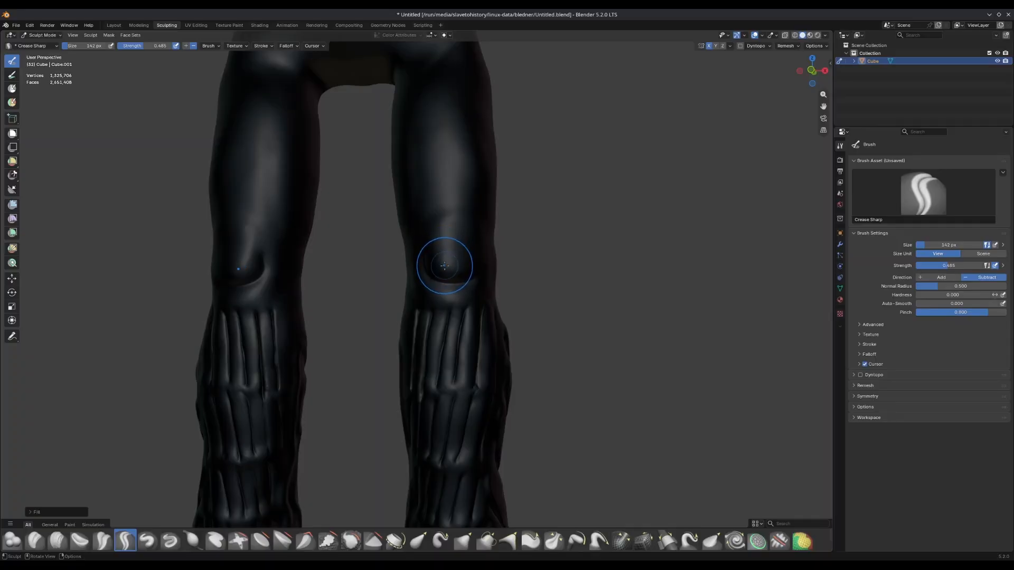
Undo the latest changes at the kneecaps and check them from the front and side.
{"action": "key", "text": "ctrl+z"}
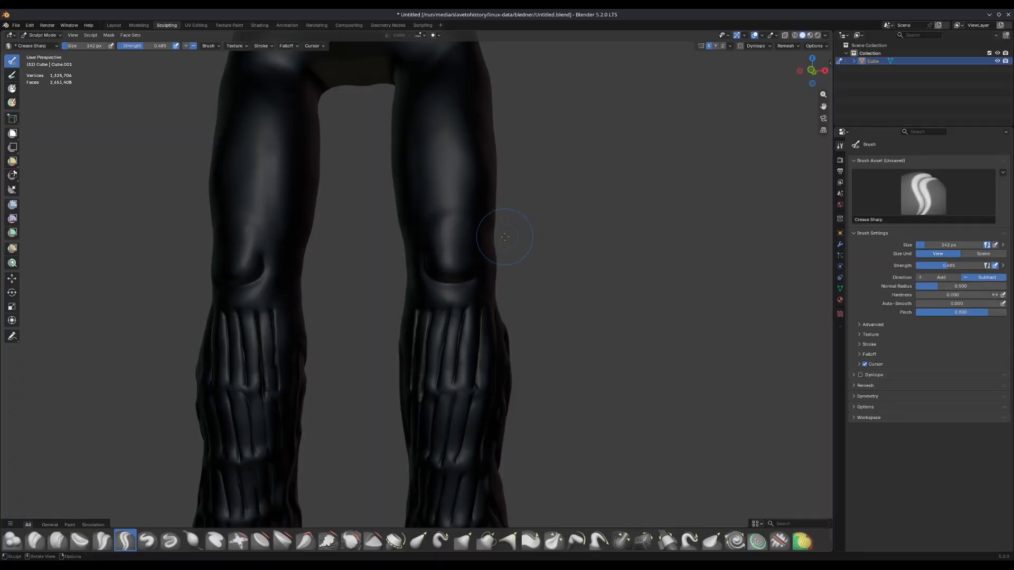
{"action": "middle_click_drag", "start_coordinate": [504, 237], "coordinate": [490, 232]}
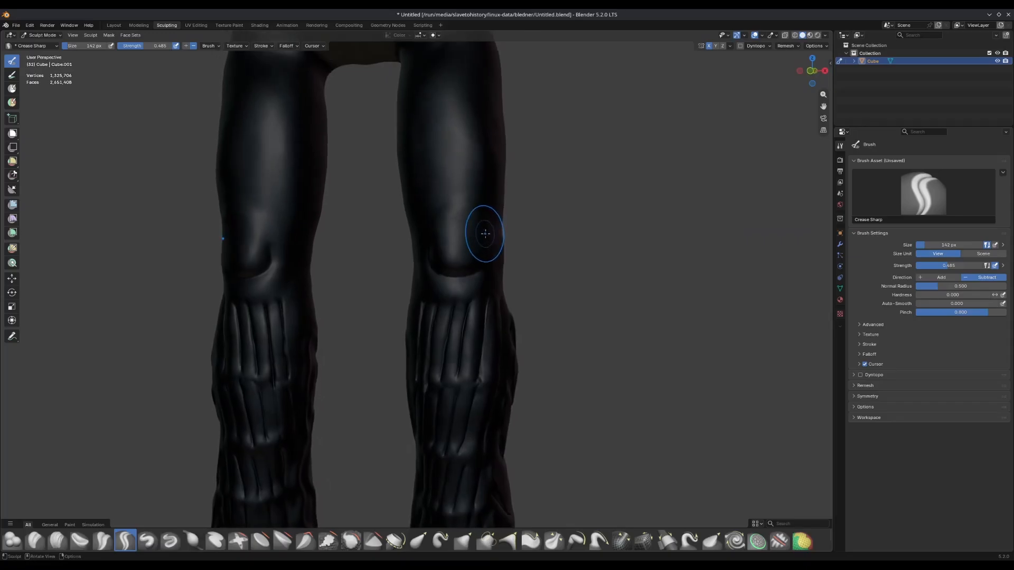
{"action": "middle_click_drag", "start_coordinate": [484, 236], "coordinate": [494, 207]}
{"action": "key", "text": "ctrl+z"}
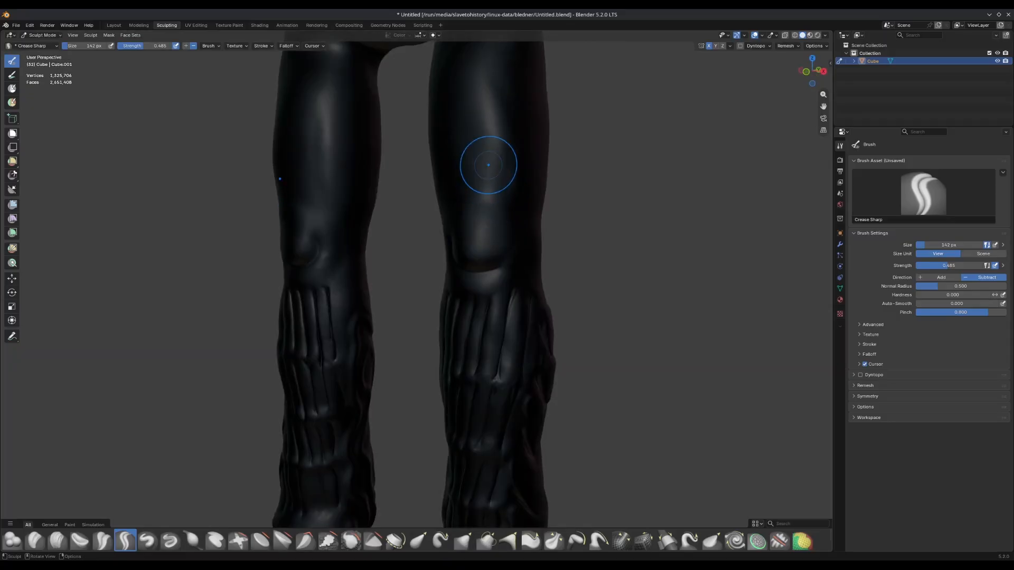
Compare the whole figure in Material Preview and Solid shading, and save the file.
{"action": "scroll", "coordinate": [430, 257], "scroll_direction": "down", "scroll_amount": 8}
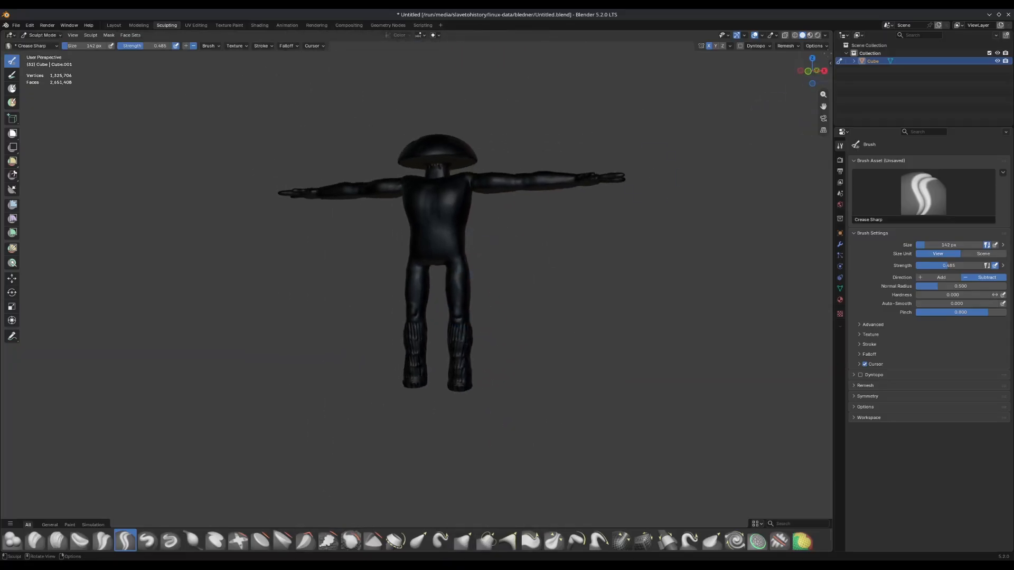
{"action": "left_click", "coordinate": [810, 35]}
{"action": "left_click", "coordinate": [803, 36]}
{"action": "scroll", "coordinate": [414, 308], "scroll_direction": "up", "scroll_amount": 4}
{"action": "middle_click_drag", "start_coordinate": [420, 322], "coordinate": [432, 343]}
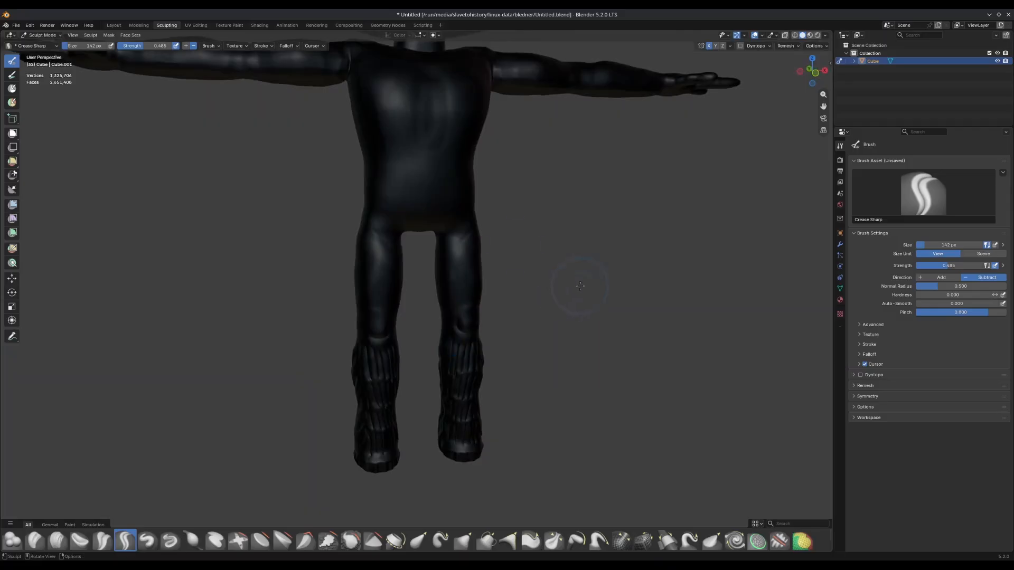
{"action": "key", "text": "ctrl+s"}
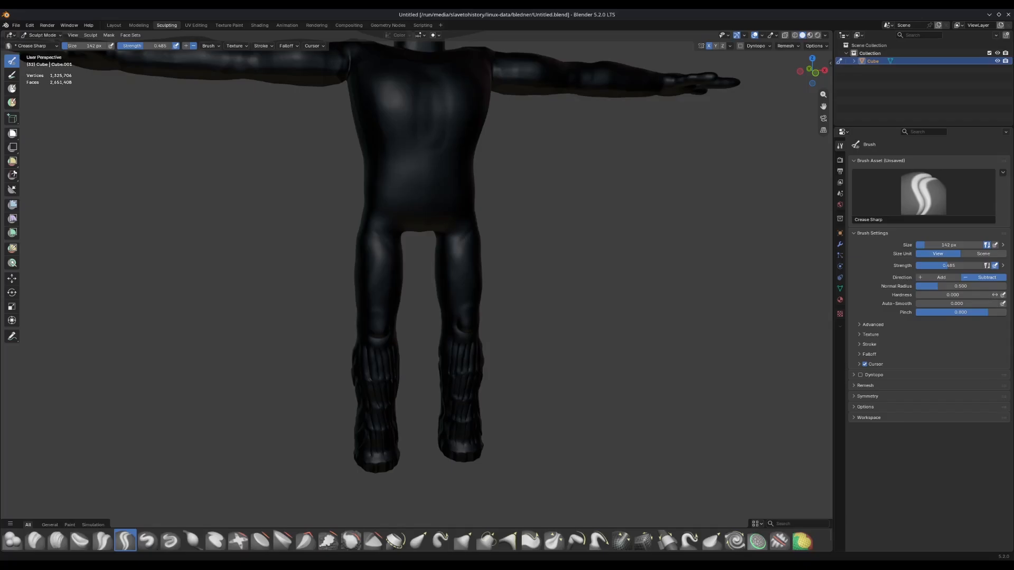
Check the viewport shading, overlay and X-ray settings for the darkened figure and return to Solid shading.
{"action": "left_click", "coordinate": [471, 418]}
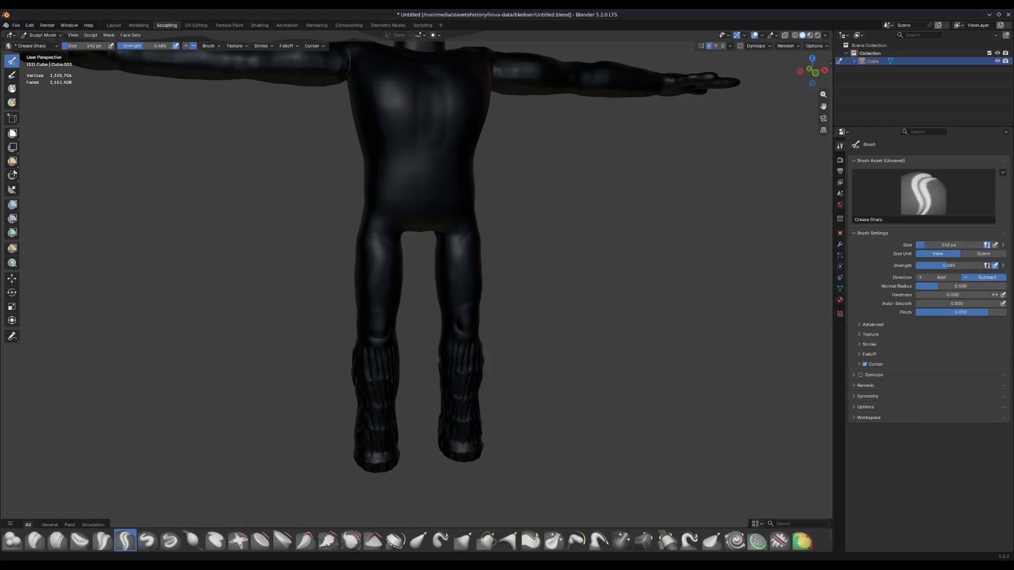
{"action": "key", "text": "z"}
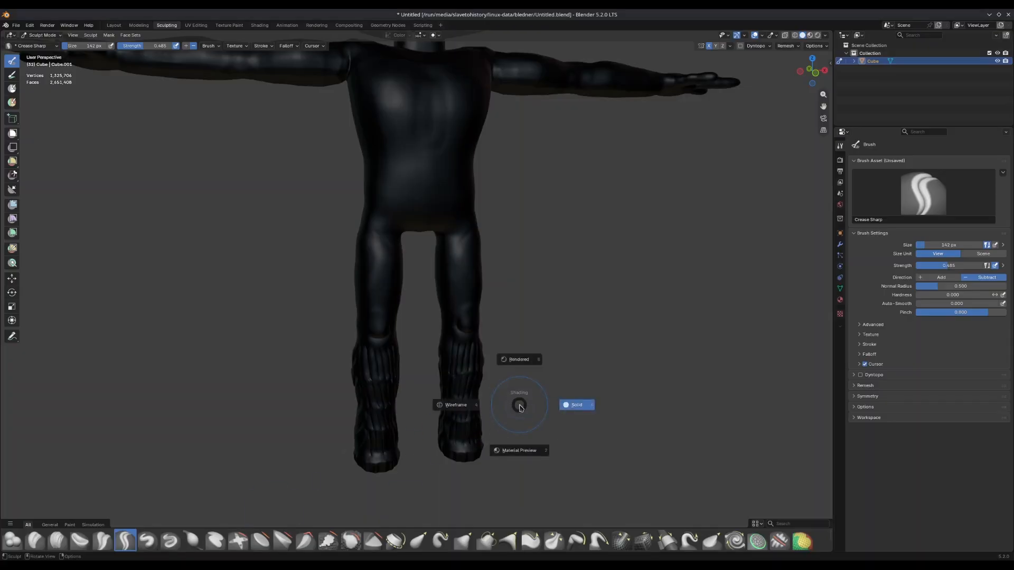
{"action": "middle_click_drag", "start_coordinate": [623, 418], "coordinate": [588, 395]}
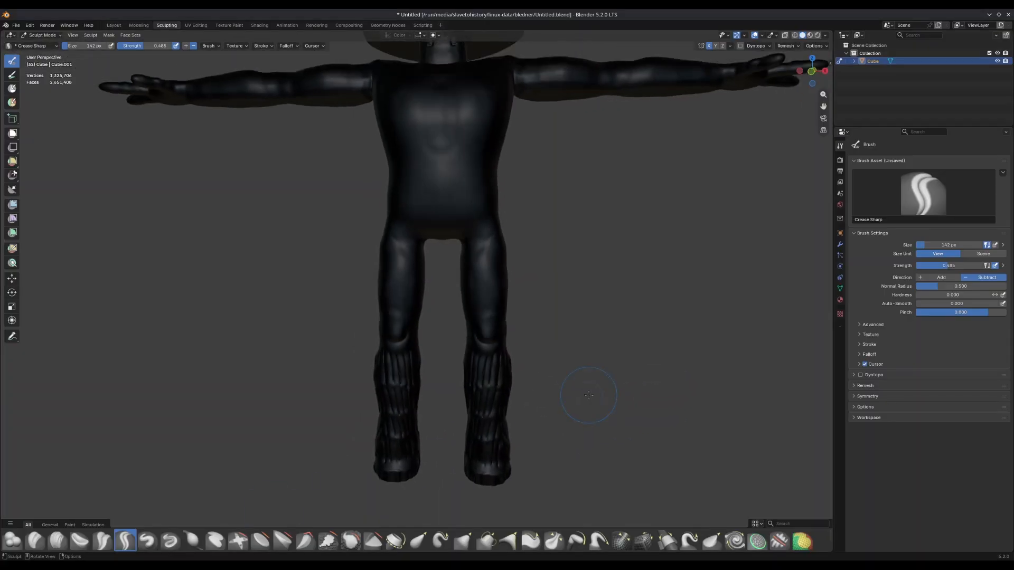
{"action": "left_click", "coordinate": [825, 35]}
{"action": "left_click", "coordinate": [762, 35]}
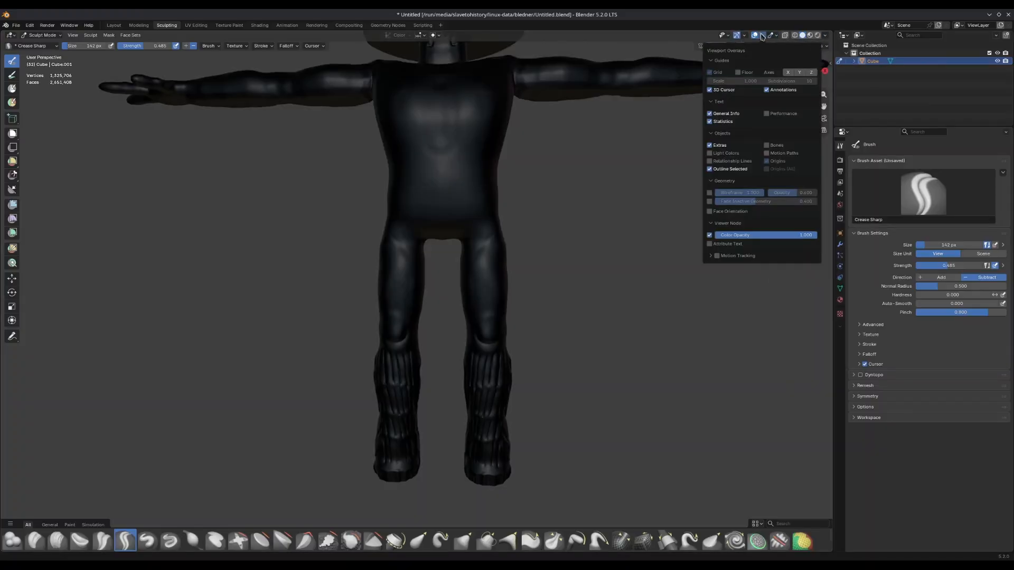
{"action": "left_click", "coordinate": [762, 35]}
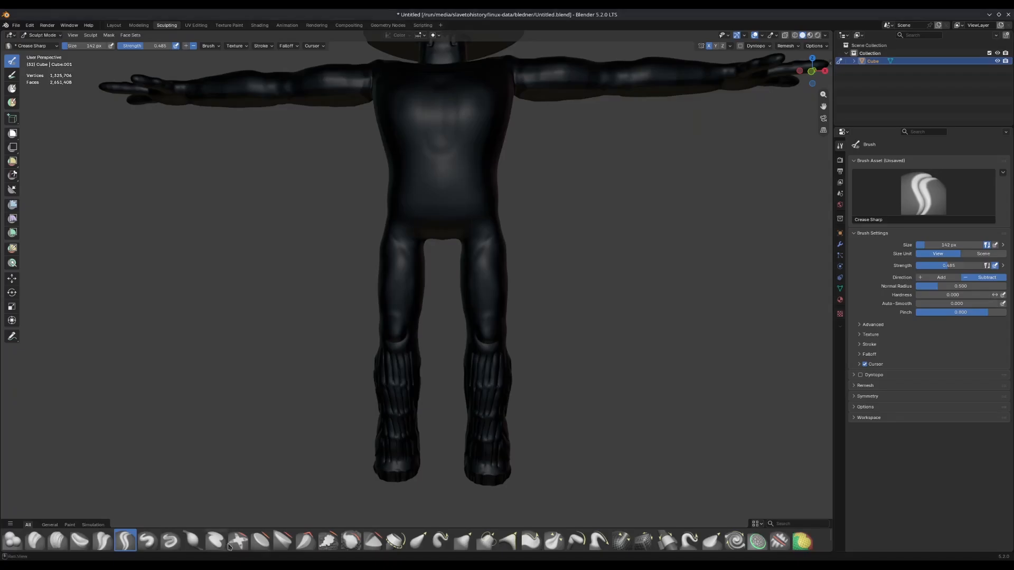
{"action": "key", "text": "alt+z"}
{"action": "key", "text": "z"}
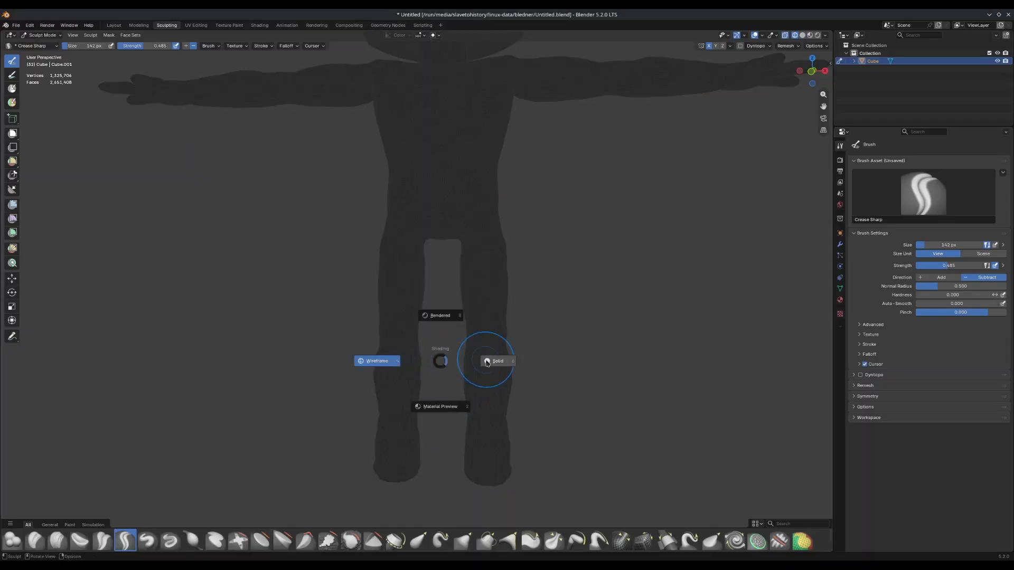
{"action": "left_click", "coordinate": [485, 358]}
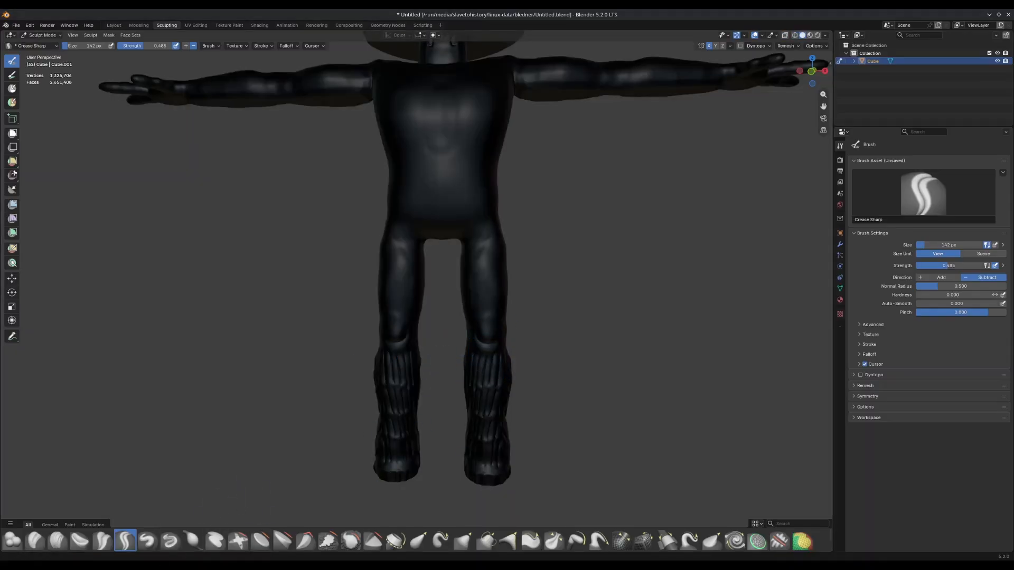
Examine the figure's mesh in Edit Mode and return to Sculpt Mode.
{"action": "scroll", "coordinate": [482, 334], "scroll_direction": "down", "scroll_amount": 3}
{"action": "key", "text": "Tab"}
{"action": "middle_click_drag", "start_coordinate": [511, 334], "coordinate": [519, 346]}
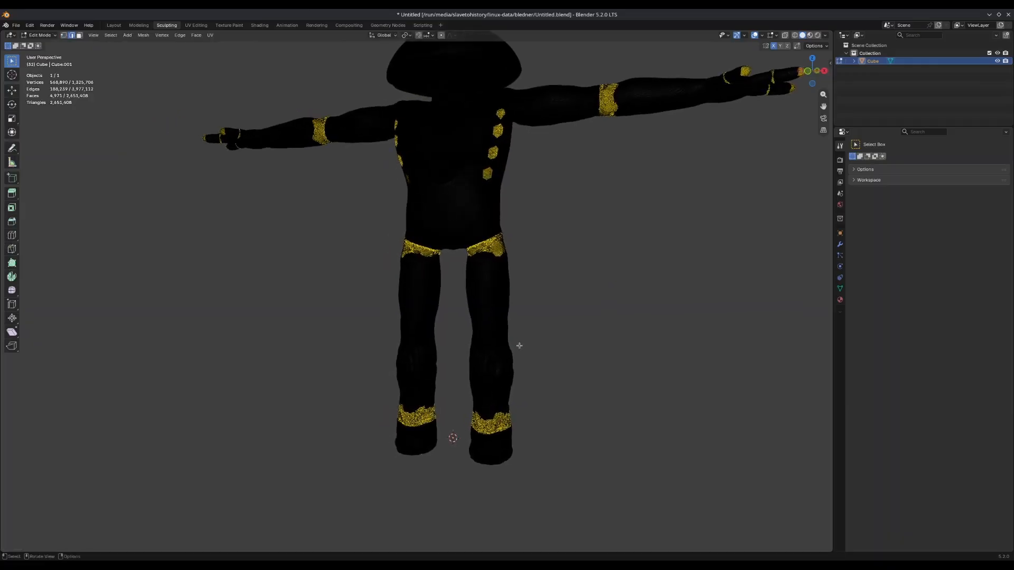
{"action": "key", "text": "Tab"}
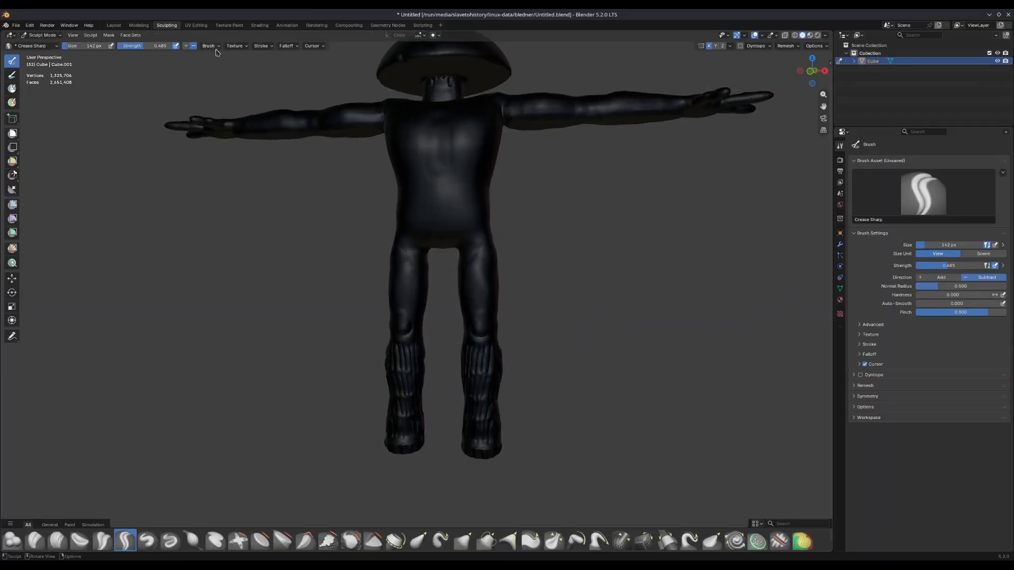
{"action": "left_click", "coordinate": [233, 46]}
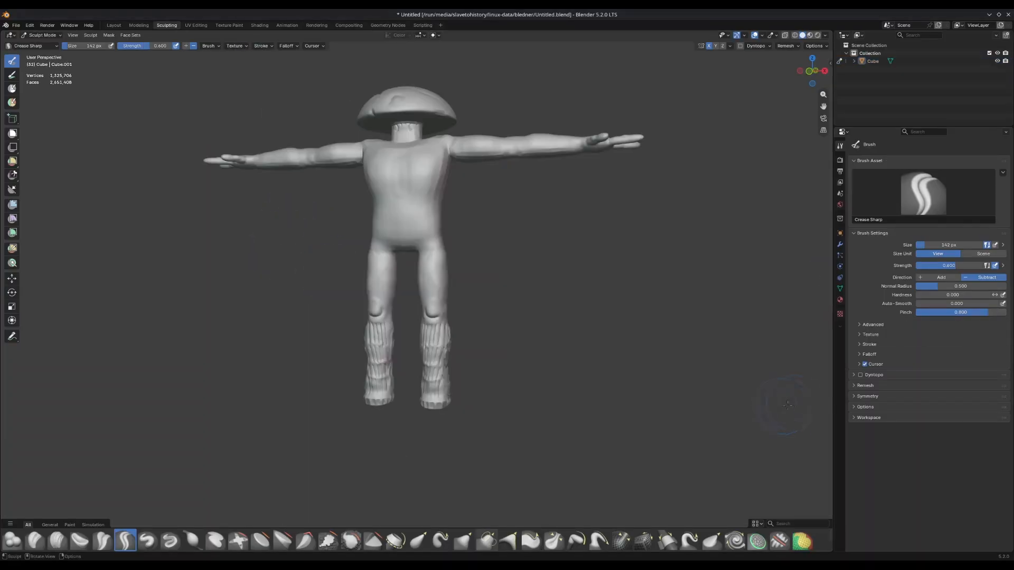
Switch to the Layout workspace and view the whole figure there.
{"action": "middle_click_drag", "start_coordinate": [392, 252], "coordinate": [414, 264]}
{"action": "scroll", "coordinate": [414, 265], "scroll_direction": "up", "scroll_amount": 1}
{"action": "left_click", "coordinate": [114, 26]}
{"action": "scroll", "coordinate": [398, 348], "scroll_direction": "up", "scroll_amount": 4}
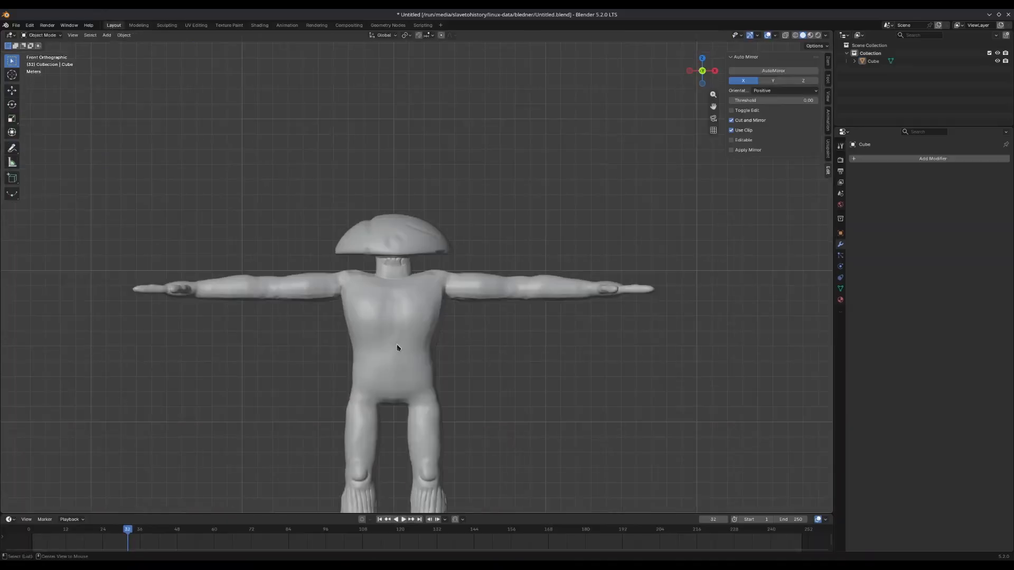
{"action": "middle_click_drag", "start_coordinate": [398, 347], "coordinate": [459, 349]}
Add a cube and move it forward along Y and up along Z to in front of the torso.
{"action": "key", "text": "shift+a"}
{"action": "mouse_move", "coordinate": [491, 361]}
{"action": "left_click", "coordinate": [550, 378]}
{"action": "scroll", "coordinate": [528, 362], "scroll_direction": "up", "scroll_amount": 2}
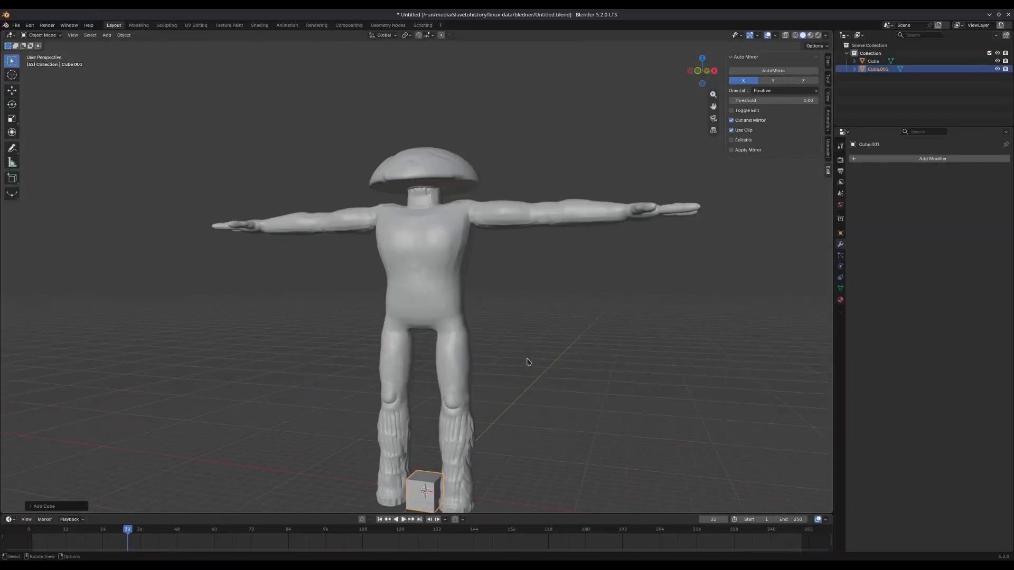
{"action": "scroll", "coordinate": [528, 362], "scroll_direction": "down", "scroll_amount": 1}
{"action": "middle_click_drag", "start_coordinate": [528, 362], "coordinate": [530, 394]}
{"action": "key", "text": "g"}
{"action": "key", "text": "y"}
{"action": "left_click", "coordinate": [491, 406]}
{"action": "scroll", "coordinate": [518, 418], "scroll_direction": "up", "scroll_amount": 2}
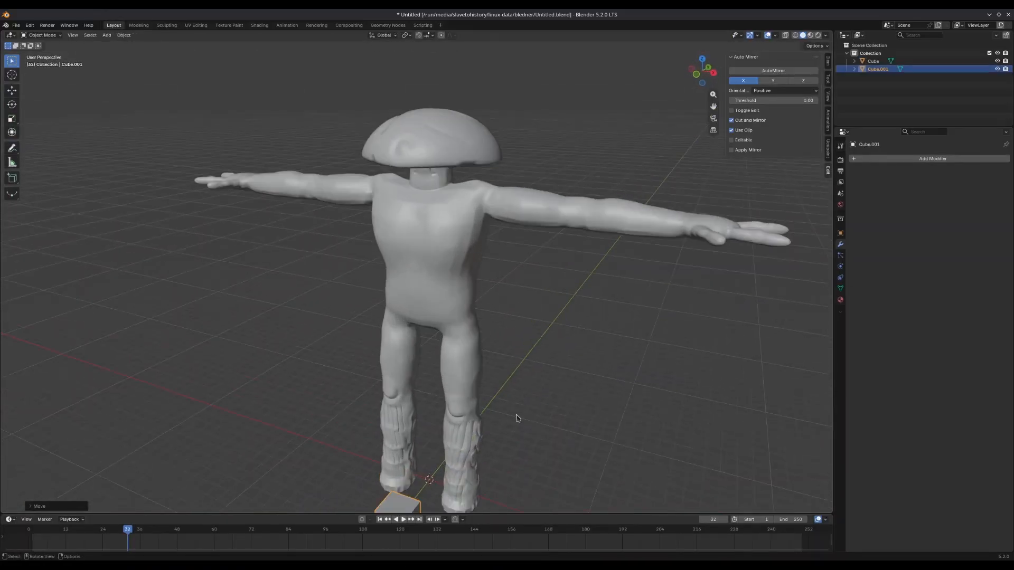
{"action": "key", "text": "g"}
{"action": "key", "text": "z"}
{"action": "left_click", "coordinate": [517, 169]}
Try to flatten the cube by scaling it along Y, and delete the cube.
{"action": "scroll", "coordinate": [528, 212], "scroll_direction": "up", "scroll_amount": 2}
{"action": "middle_click_drag", "start_coordinate": [597, 270], "coordinate": [540, 319]}
{"action": "key", "text": "s"}
{"action": "key", "text": "y"}
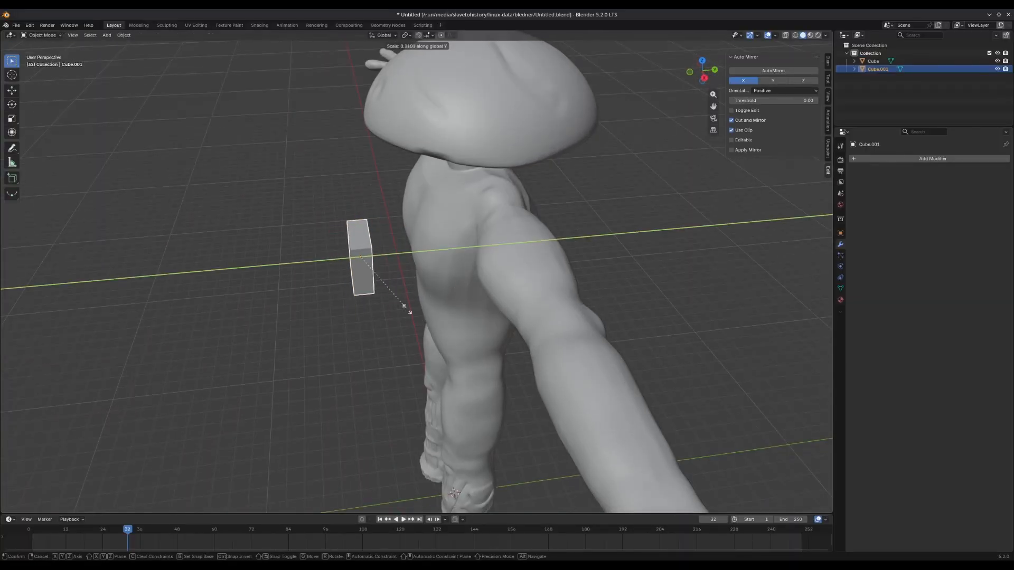
{"action": "right_click", "coordinate": [410, 312]}
{"action": "middle_click_drag", "start_coordinate": [410, 312], "coordinate": [469, 320]}
{"action": "key", "text": "Delete"}
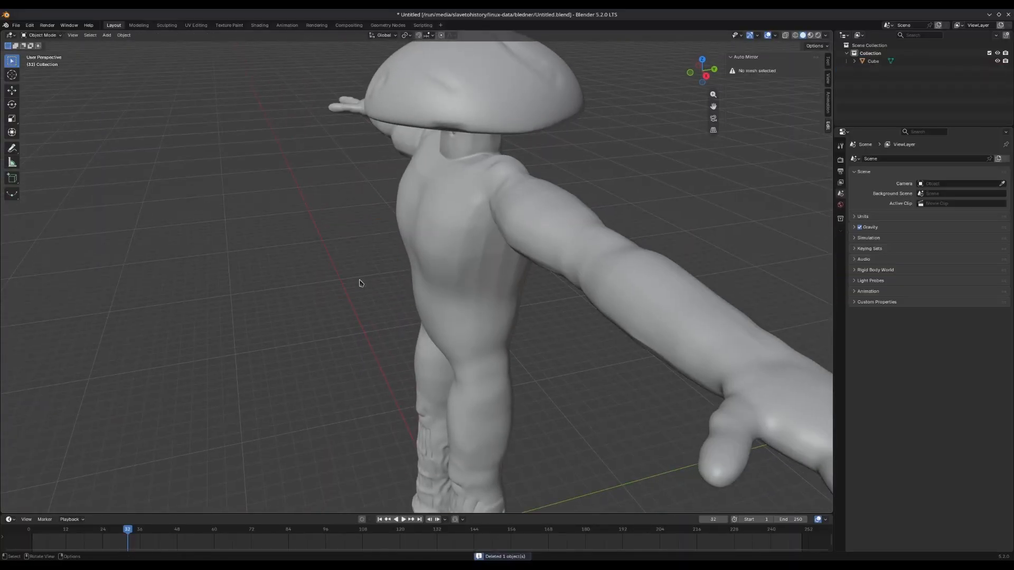
Add a plane and place it in front of the torso, moving it forward along Y.
{"action": "key", "text": "shift+a"}
{"action": "left_click", "coordinate": [404, 280]}
{"action": "scroll", "coordinate": [404, 280], "scroll_direction": "down", "scroll_amount": 3}
{"action": "key", "text": "g"}
{"action": "key", "text": "y"}
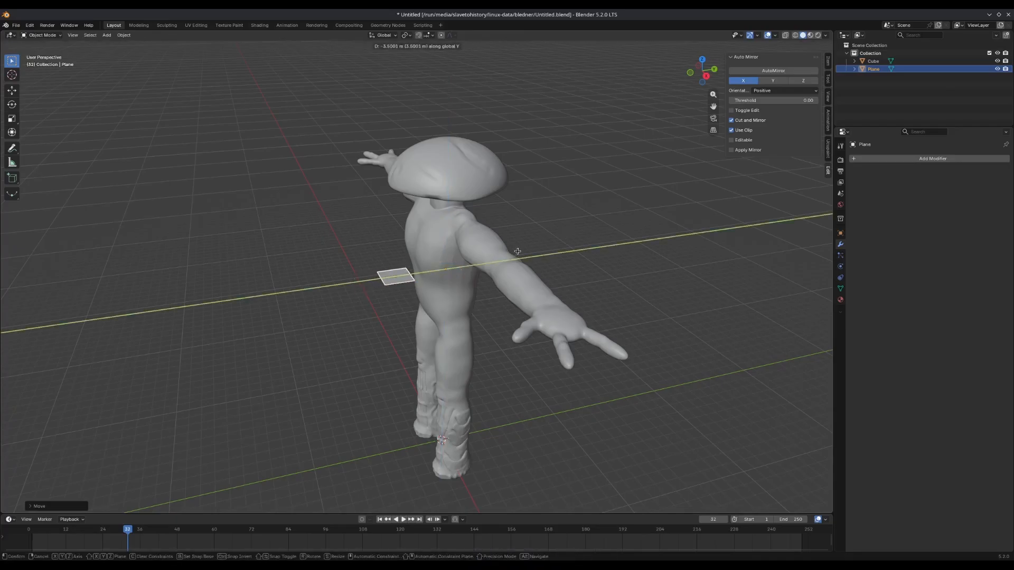
{"action": "left_click", "coordinate": [518, 254]}
Mirror the plane across X with AutoMirror and add a Solidify modifier to it.
{"action": "scroll", "coordinate": [523, 268], "scroll_direction": "up", "scroll_amount": 4}
{"action": "left_click", "coordinate": [882, 158]}
{"action": "left_click", "coordinate": [774, 71]}
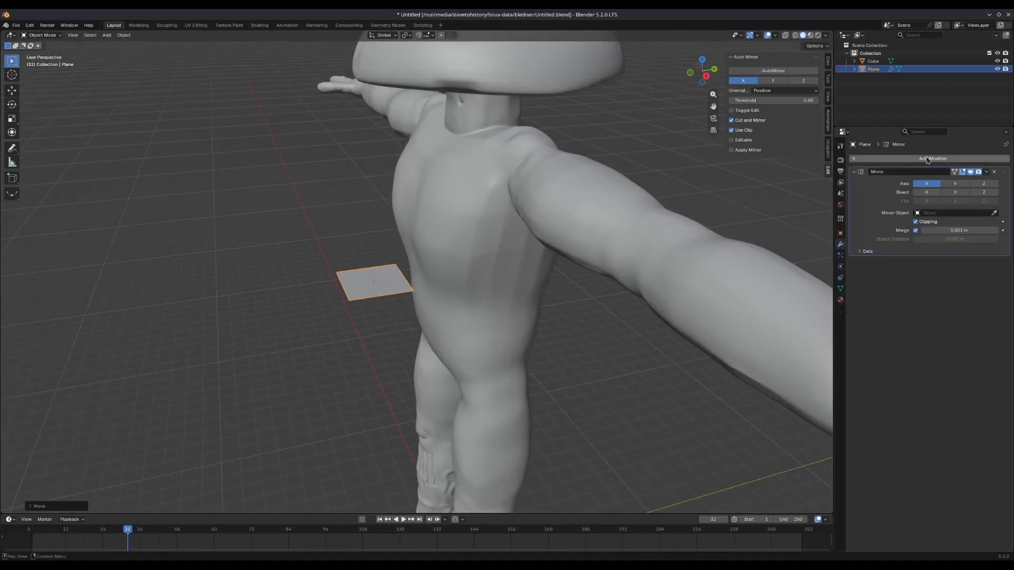
{"action": "left_click", "coordinate": [913, 158]}
{"action": "mouse_move", "coordinate": [911, 179]}
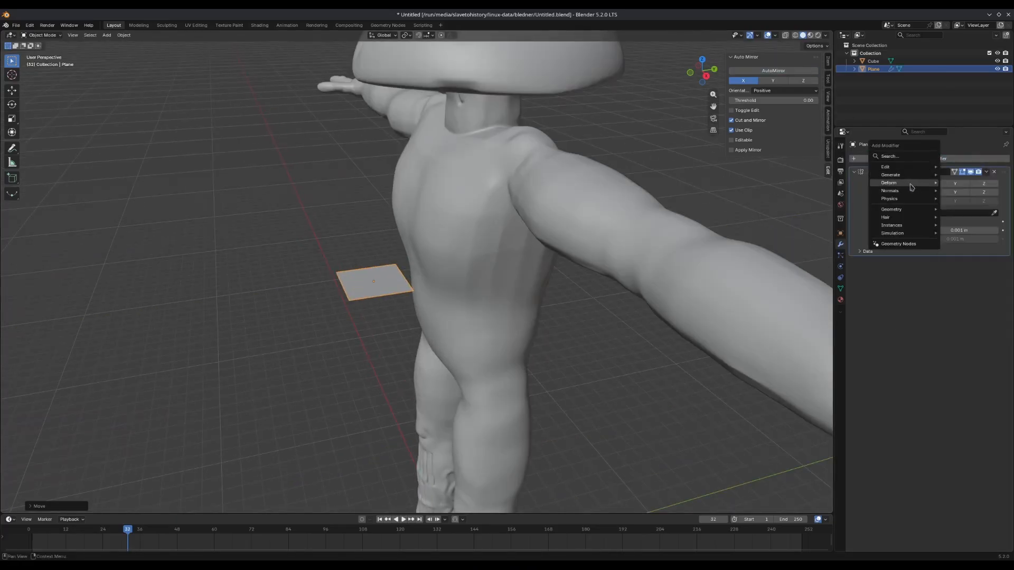
{"action": "left_click", "coordinate": [964, 294]}
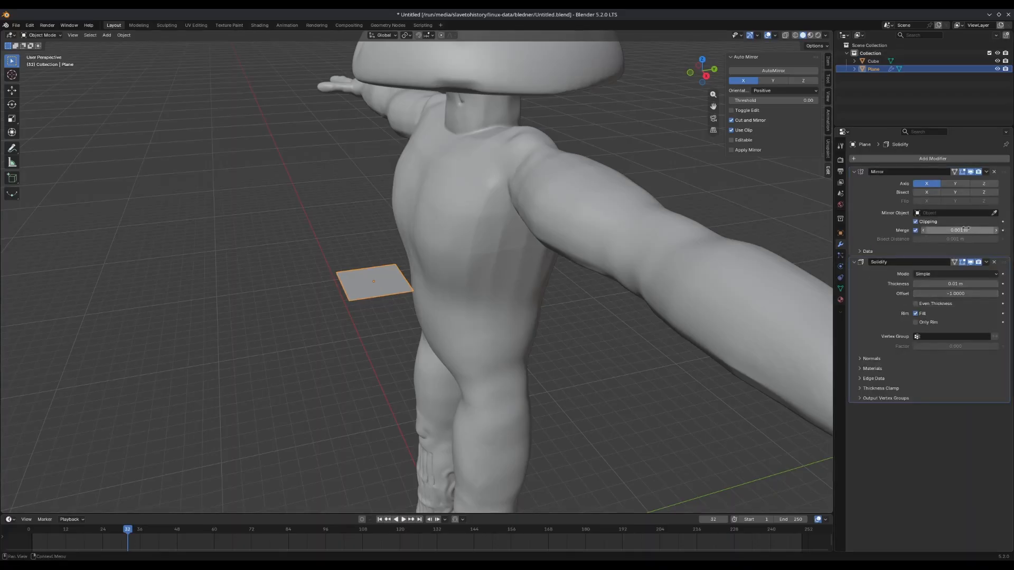
Rotate the plane 90° about the X axis so it stands upright before the torso.
{"action": "scroll", "coordinate": [600, 249], "scroll_direction": "up", "scroll_amount": 2}
{"action": "key", "text": "r"}
{"action": "key", "text": "x"}
{"action": "key", "text": "9"}
{"action": "key", "text": "0"}
{"action": "key", "text": "Return"}
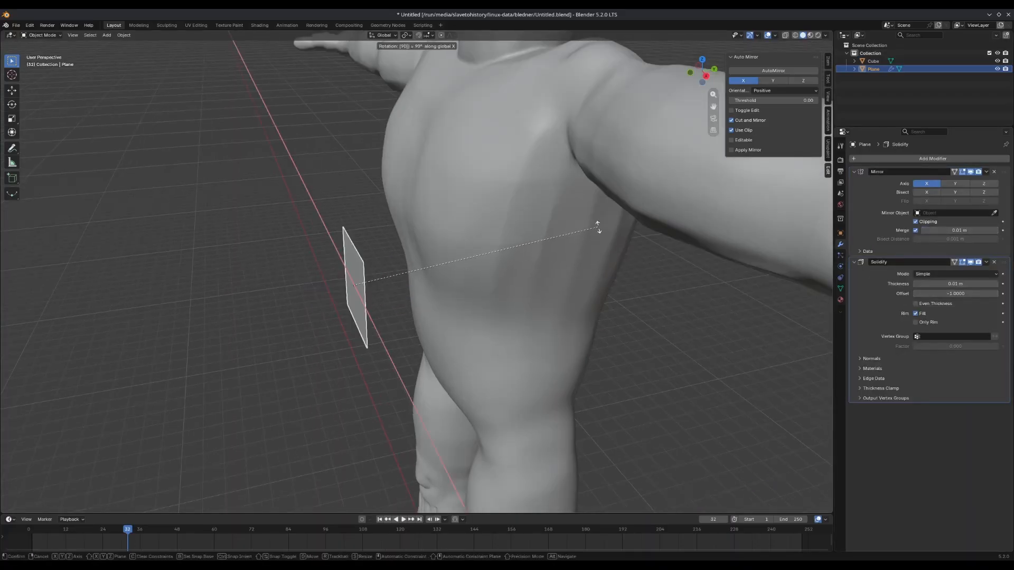
Set the plane's Solidify thickness to 0.1 m.
{"action": "key", "text": "KP_Decimal"}
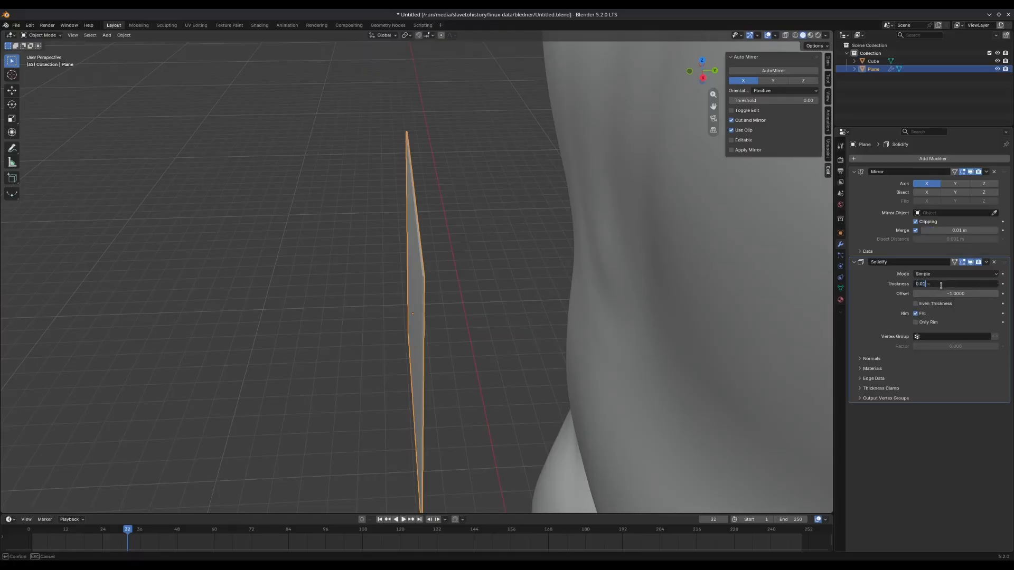
{"action": "type", "text": "0.1"}
{"action": "key", "text": "Return"}
{"action": "scroll", "coordinate": [436, 273], "scroll_direction": "down", "scroll_amount": 3}
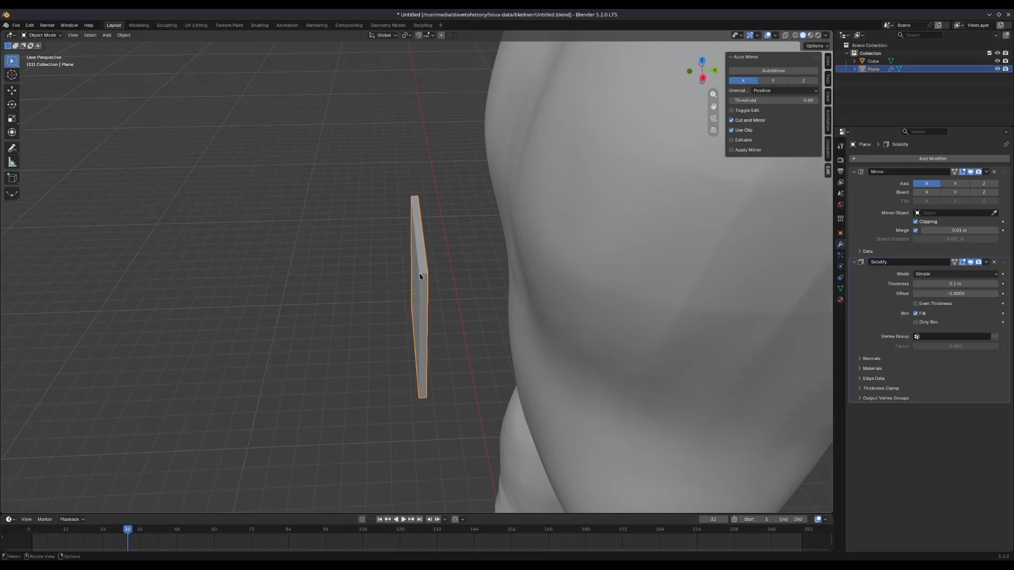
Open the plane's mesh in Edit Mode with edge selection and clear the selection.
{"action": "middle_click_drag", "start_coordinate": [420, 275], "coordinate": [439, 288]}
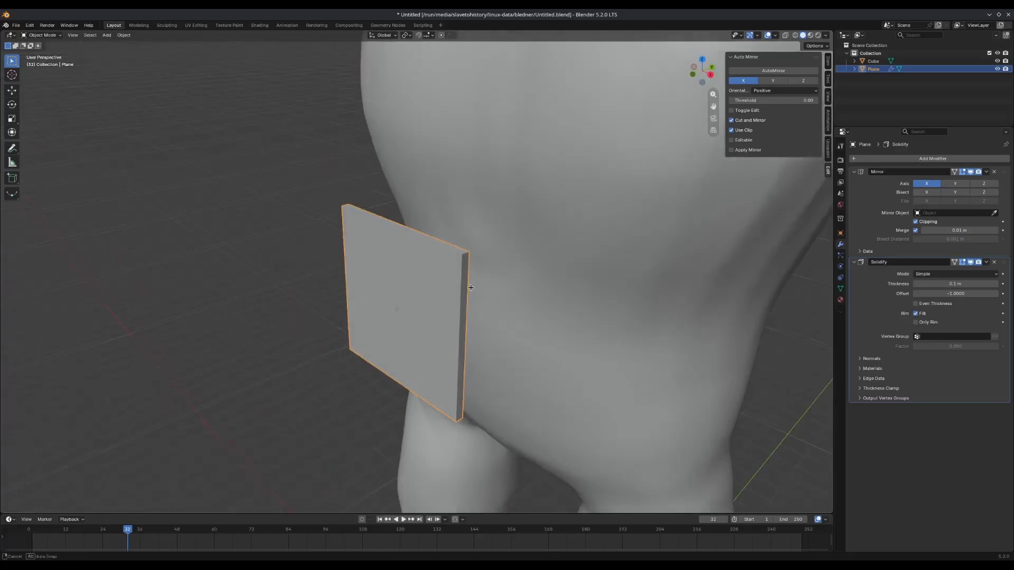
{"action": "key", "text": "Tab"}
{"action": "scroll", "coordinate": [438, 288], "scroll_direction": "down", "scroll_amount": 3}
{"action": "scroll", "coordinate": [442, 307], "scroll_direction": "up", "scroll_amount": 3}
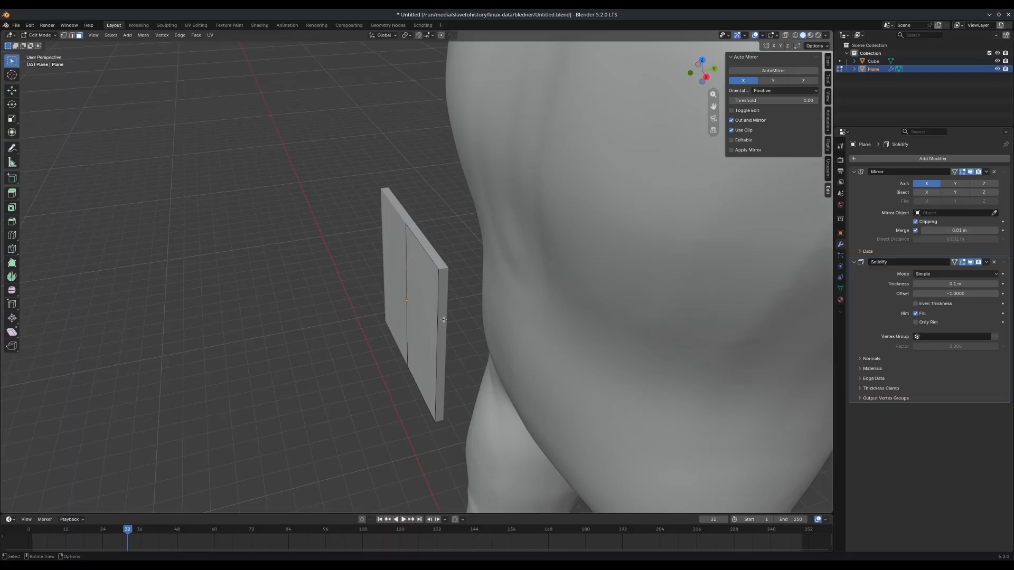
{"action": "mouse_move", "coordinate": [444, 319]}
{"action": "middle_mouse_down"}
{"action": "mouse_move", "coordinate": [453, 339]}
{"action": "mouse_move", "coordinate": [474, 312]}
{"action": "mouse_move", "coordinate": [444, 312]}
{"action": "middle_mouse_up"}
{"action": "key", "text": "2"}
{"action": "left_click", "coordinate": [469, 313]}
{"action": "key", "text": "a"}
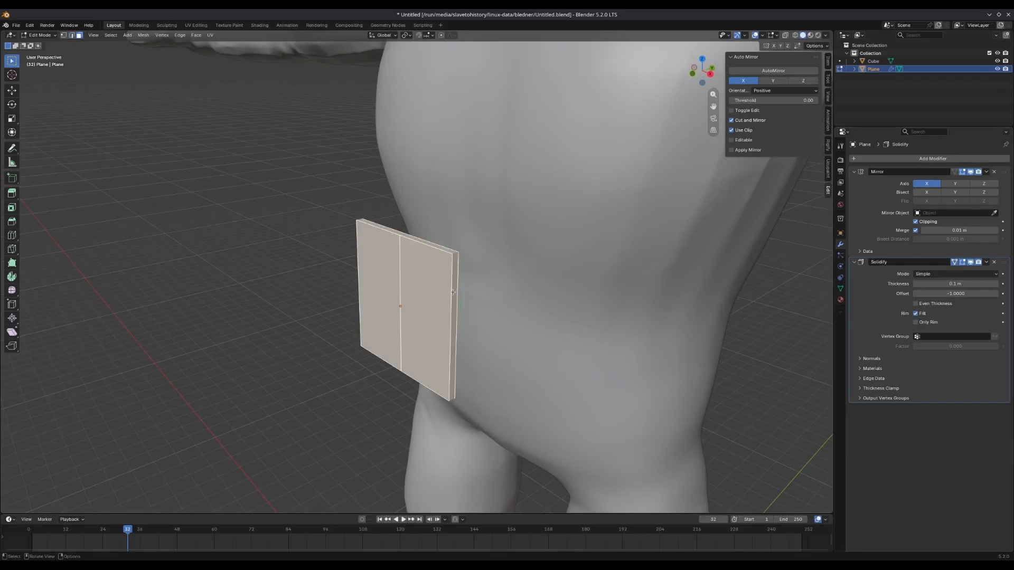
{"action": "key", "text": "alt+a"}
In front view, move the whole plane up along Z to the middle of the chest.
{"action": "key", "text": "KP_1"}
{"action": "scroll", "coordinate": [491, 288], "scroll_direction": "up", "scroll_amount": 2}
{"action": "scroll", "coordinate": [510, 289], "scroll_direction": "down", "scroll_amount": 3}
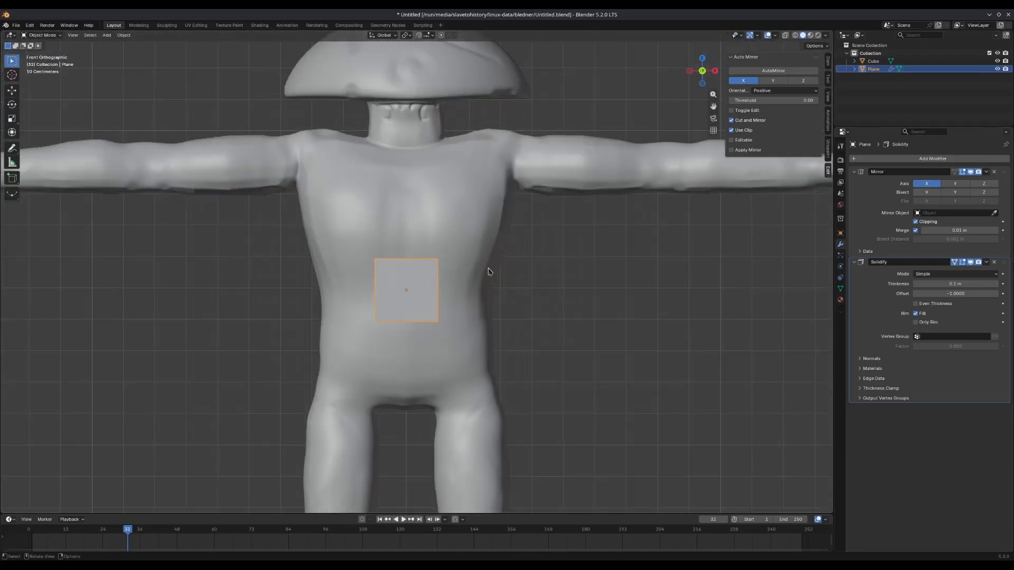
{"action": "key", "text": "Tab"}
{"action": "key", "text": "g"}
{"action": "key", "text": "z"}
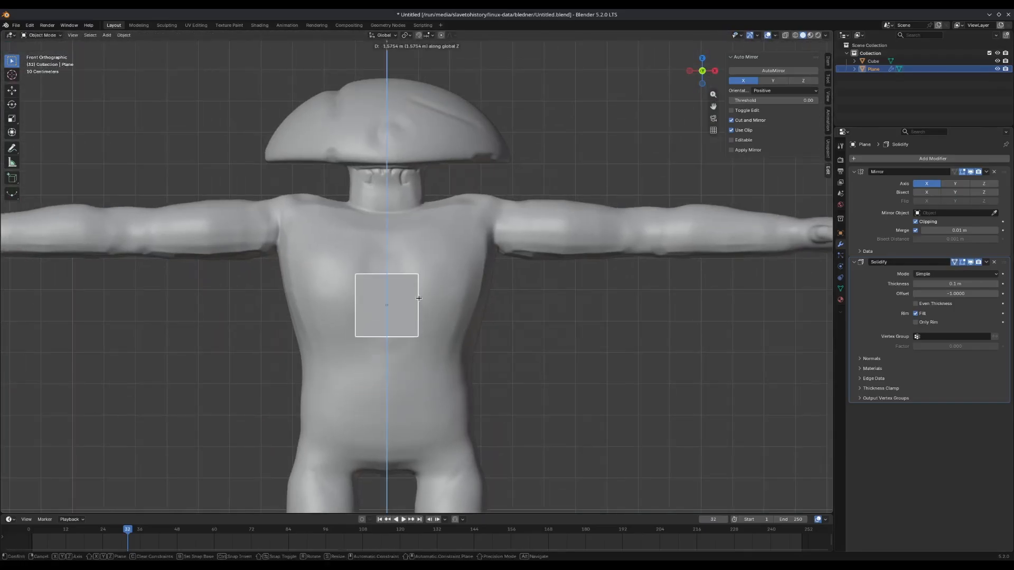
{"action": "left_click", "coordinate": [418, 269]}
Extrude the plane's lower edge downward twice so the strip runs from the chest to the lower belly.
{"action": "key", "text": "Tab"}
{"action": "left_click", "coordinate": [400, 311]}
{"action": "key", "text": "e"}
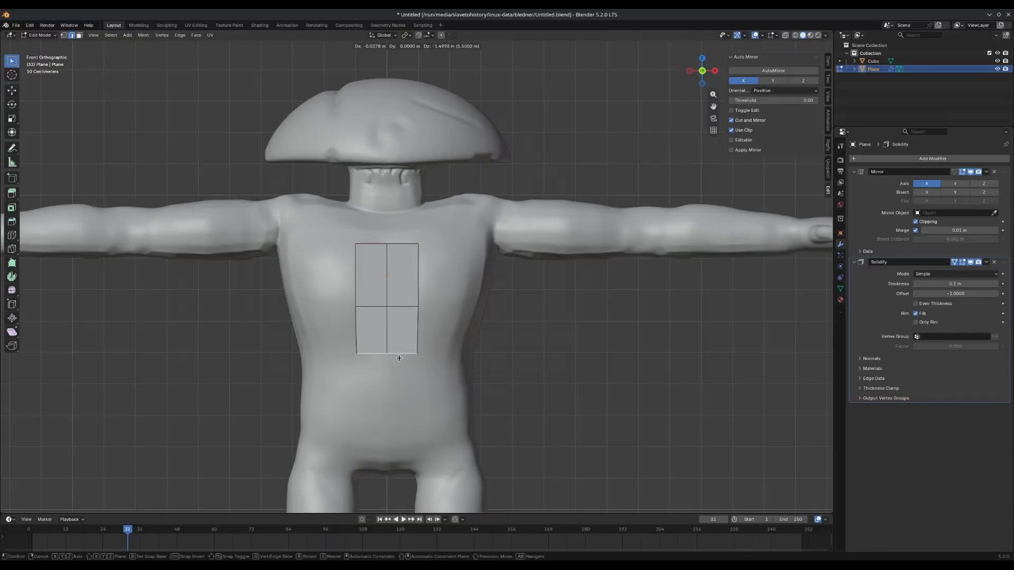
{"action": "left_click", "coordinate": [399, 366]}
{"action": "key", "text": "e"}
{"action": "left_click", "coordinate": [418, 376]}
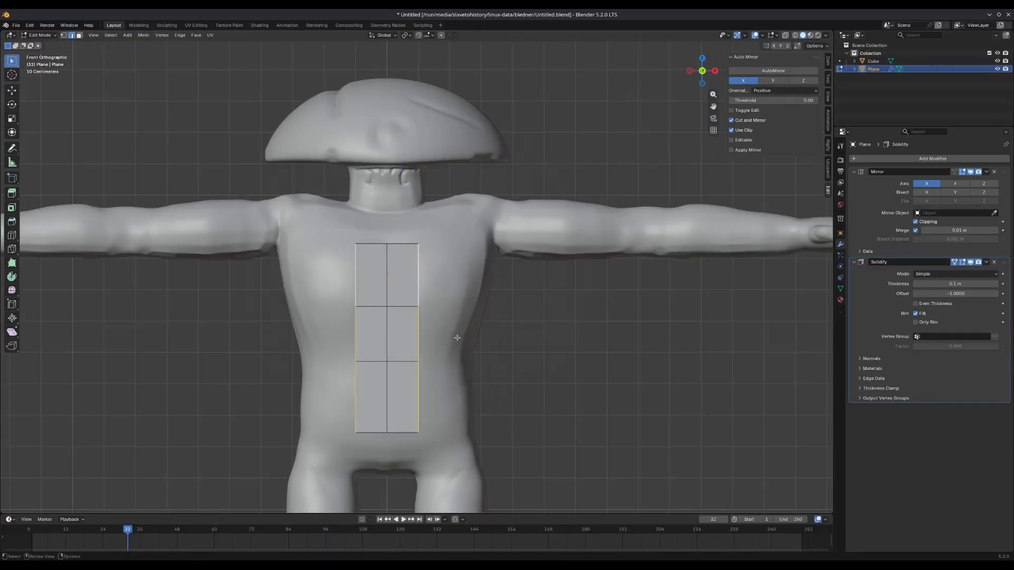
Extrude the strip's side edges outward and shift its lower horizontal edge loops along Y toward the belly.
{"action": "left_click", "coordinate": [504, 336]}
{"action": "middle_click_drag", "start_coordinate": [500, 332], "coordinate": [518, 377]}
{"action": "left_click", "coordinate": [396, 317], "text": "alt"}
{"action": "key", "text": "g"}
{"action": "key", "text": "y"}
{"action": "left_click", "coordinate": [545, 392]}
{"action": "left_click", "coordinate": [429, 403], "text": "alt"}
{"action": "key", "text": "g"}
{"action": "key", "text": "y"}
{"action": "left_click", "coordinate": [450, 406]}
Move the plate's inner vertical edge loops along Y to curve its surface around the chest.
{"action": "left_click", "coordinate": [405, 338], "text": "alt"}
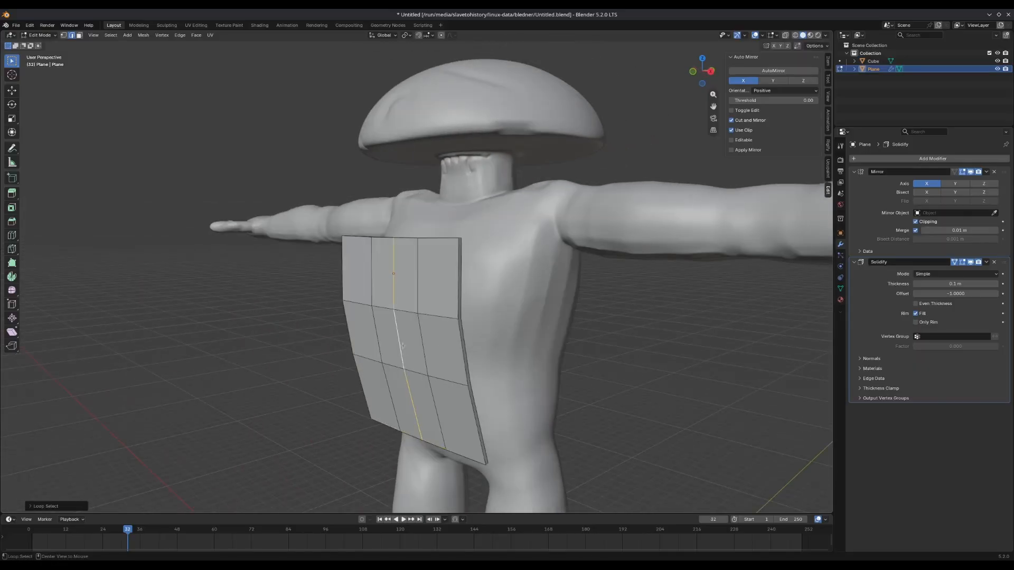
{"action": "middle_click_drag", "start_coordinate": [407, 338], "coordinate": [343, 369]}
{"action": "key", "text": "g"}
{"action": "key", "text": "y"}
{"action": "left_click", "coordinate": [559, 350]}
{"action": "middle_click_drag", "start_coordinate": [554, 349], "coordinate": [594, 327]}
{"action": "left_click", "coordinate": [426, 328], "text": "alt"}
{"action": "key", "text": "g"}
{"action": "key", "text": "y"}
{"action": "mouse_move", "coordinate": [535, 297]}
{"action": "middle_mouse_down"}
{"action": "mouse_move", "coordinate": [524, 332]}
{"action": "mouse_move", "coordinate": [549, 309]}
{"action": "mouse_move", "coordinate": [485, 286]}
{"action": "mouse_move", "coordinate": [507, 322]}
{"action": "mouse_move", "coordinate": [556, 355]}
{"action": "mouse_move", "coordinate": [523, 304]}
{"action": "mouse_move", "coordinate": [554, 297]}
{"action": "middle_mouse_up"}
{"action": "left_click", "coordinate": [518, 334]}
Shift the plate's outer vertical edge loop along Y and along X to follow the torso's side.
{"action": "left_click", "coordinate": [459, 325], "text": "alt"}
{"action": "key", "text": "g"}
{"action": "key", "text": "y"}
{"action": "left_click", "coordinate": [516, 315]}
{"action": "key", "text": "g"}
{"action": "key", "text": "x"}
{"action": "left_click", "coordinate": [534, 308]}
Extrude the outer edge loop horizontally with Z locked and rotate it to wrap toward the torso's side.
{"action": "key", "text": "e"}
{"action": "key", "text": "shift+z"}
{"action": "left_click", "coordinate": [563, 328]}
{"action": "key", "text": "r"}
{"action": "left_click", "coordinate": [567, 334]}
{"action": "key", "text": "Tab"}
{"action": "key", "text": "Tab"}
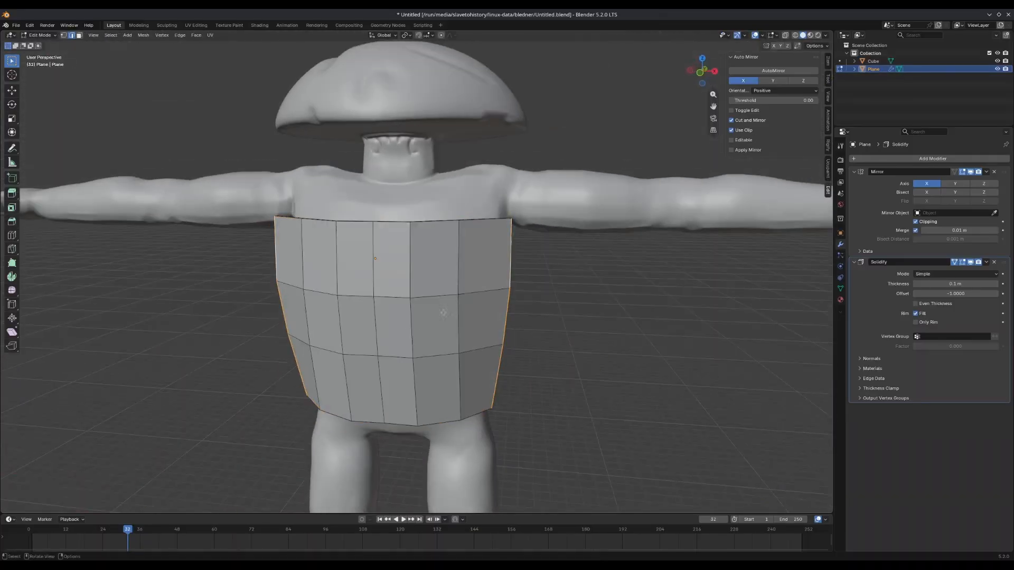
Move the plate's centre vertical edge loop along Y to form a ridge down the front.
{"action": "left_click", "coordinate": [397, 303], "text": "alt"}
{"action": "middle_click_drag", "start_coordinate": [460, 288], "coordinate": [440, 313]}
{"action": "key", "text": "y"}
{"action": "left_click", "coordinate": [470, 302]}
{"action": "scroll", "coordinate": [454, 312], "scroll_direction": "up", "scroll_amount": 3}
{"action": "middle_click_drag", "start_coordinate": [396, 338], "coordinate": [399, 317]}
{"action": "key", "text": "g"}
{"action": "key", "text": "y"}
{"action": "left_click", "coordinate": [423, 423]}
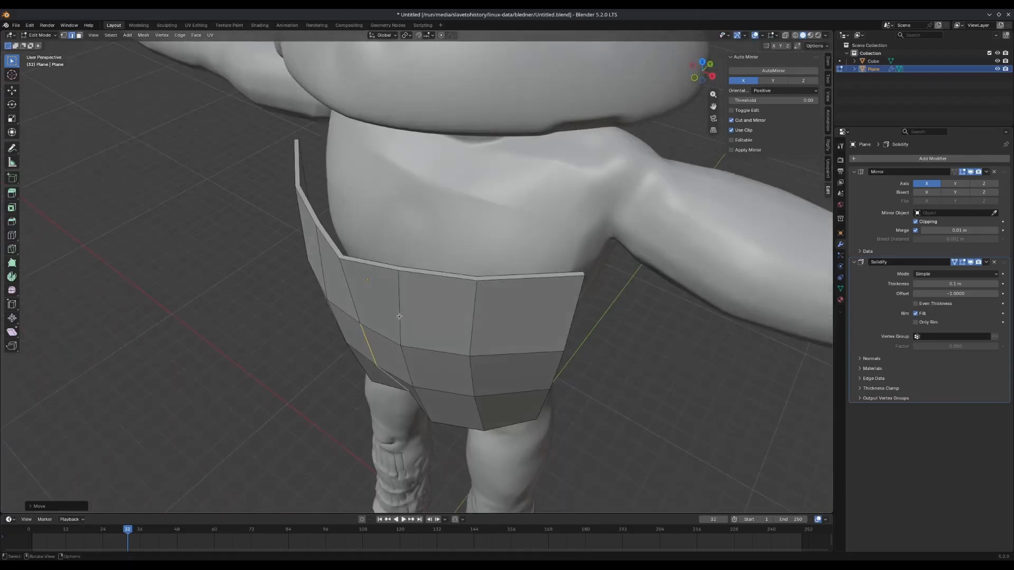
Reposition the vertical edge loops beside the centre ridge horizontally with Z locked.
{"action": "middle_click_drag", "start_coordinate": [423, 377], "coordinate": [496, 353]}
{"action": "key", "text": "g"}
{"action": "key", "text": "shift+z"}
{"action": "left_click", "coordinate": [491, 342]}
{"action": "left_click", "coordinate": [496, 319], "text": "alt"}
{"action": "key", "text": "g"}
{"action": "key", "text": "shift+z"}
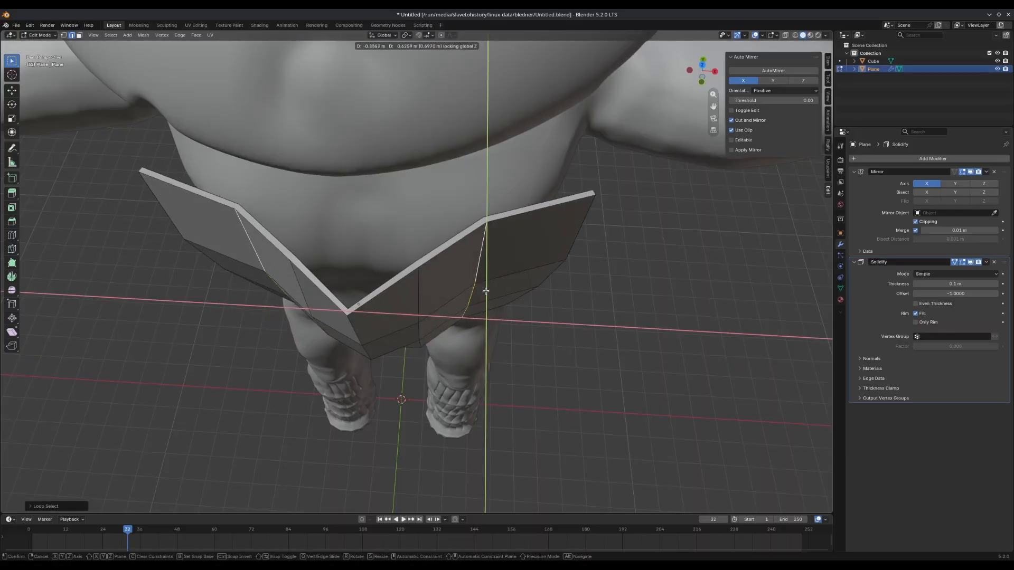
{"action": "left_click", "coordinate": [477, 283]}
{"action": "middle_click_drag", "start_coordinate": [470, 282], "coordinate": [449, 248]}
{"action": "left_click", "coordinate": [341, 276]}
{"action": "middle_click_drag", "start_coordinate": [341, 276], "coordinate": [396, 254]}
{"action": "key", "text": "g"}
{"action": "left_click", "coordinate": [377, 219]}
{"action": "key", "text": "ctrl+z"}
Extrude the plate's upper edge loop back toward the upper chest and adjust the new row's position.
{"action": "left_click", "coordinate": [488, 287], "text": "alt"}
{"action": "key", "text": "e"}
{"action": "middle_click_drag", "start_coordinate": [488, 287], "coordinate": [465, 232]}
{"action": "left_click", "coordinate": [498, 228]}
{"action": "left_click", "coordinate": [497, 276], "text": "alt"}
{"action": "key", "text": "g"}
{"action": "left_click", "coordinate": [492, 275]}
Adjust the height of the plate's lower horizontal edge loop along Z.
{"action": "scroll", "coordinate": [470, 275], "scroll_direction": "down", "scroll_amount": 3}
{"action": "left_click", "coordinate": [492, 391], "text": "alt"}
{"action": "key", "text": "g"}
{"action": "key", "text": "z"}
{"action": "middle_click_drag", "start_coordinate": [493, 391], "coordinate": [493, 343]}
{"action": "left_click", "coordinate": [532, 341]}
Move the plate's upper outer corner vertex inward, in line with the outer side edge.
{"action": "left_click", "coordinate": [557, 343], "text": "alt"}
{"action": "middle_click_drag", "start_coordinate": [557, 317], "coordinate": [494, 280]}
{"action": "scroll", "coordinate": [473, 257], "scroll_direction": "down", "scroll_amount": 1}
{"action": "scroll", "coordinate": [501, 269], "scroll_direction": "up", "scroll_amount": 2}
{"action": "left_click", "coordinate": [631, 144]}
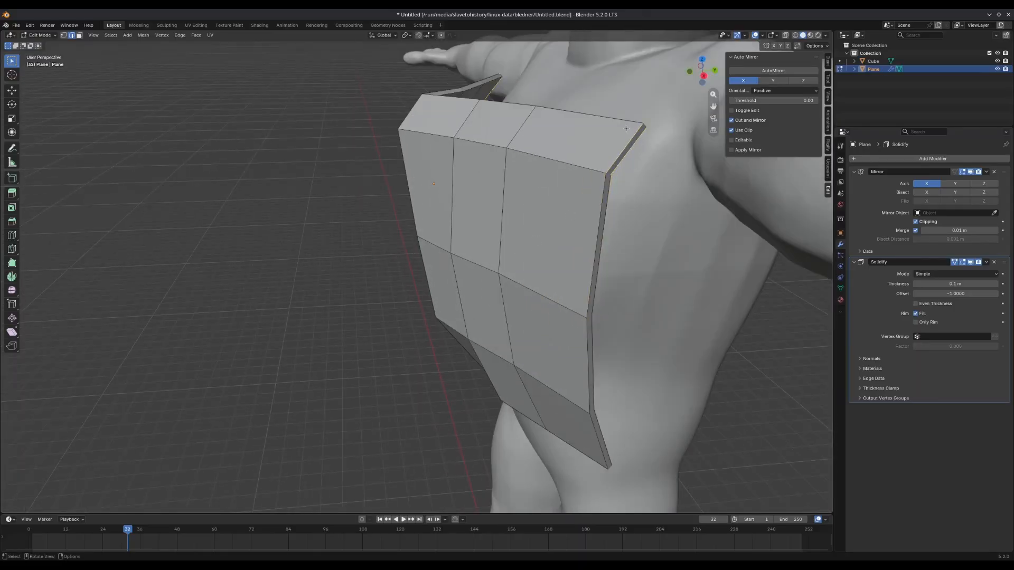
{"action": "key", "text": "g"}
{"action": "left_click", "coordinate": [631, 149]}
{"action": "key", "text": "1"}
{"action": "left_click", "coordinate": [643, 134]}
{"action": "key", "text": "g"}
{"action": "left_click", "coordinate": [609, 144]}
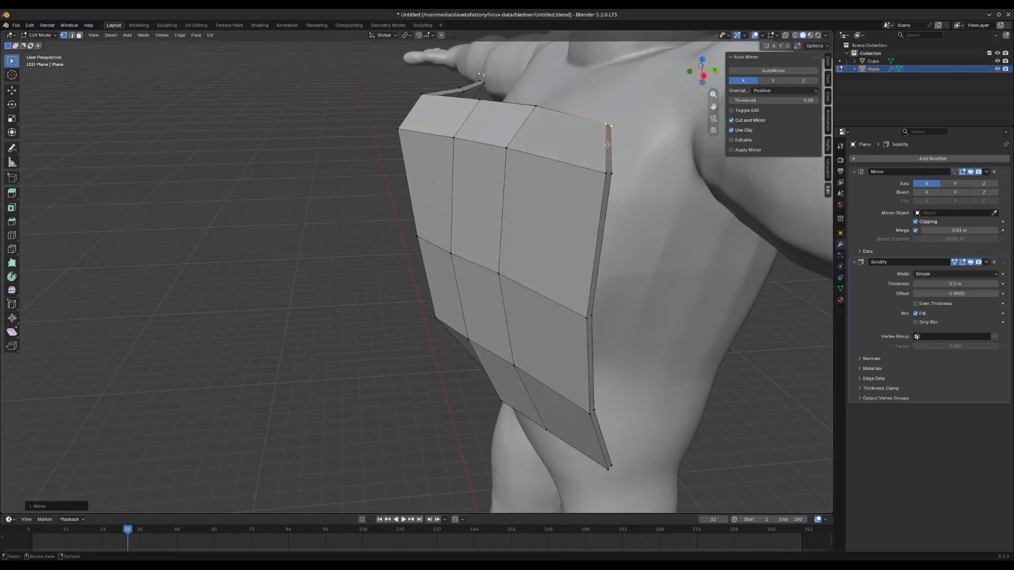
{"action": "middle_click_drag", "start_coordinate": [607, 161], "coordinate": [494, 245]}
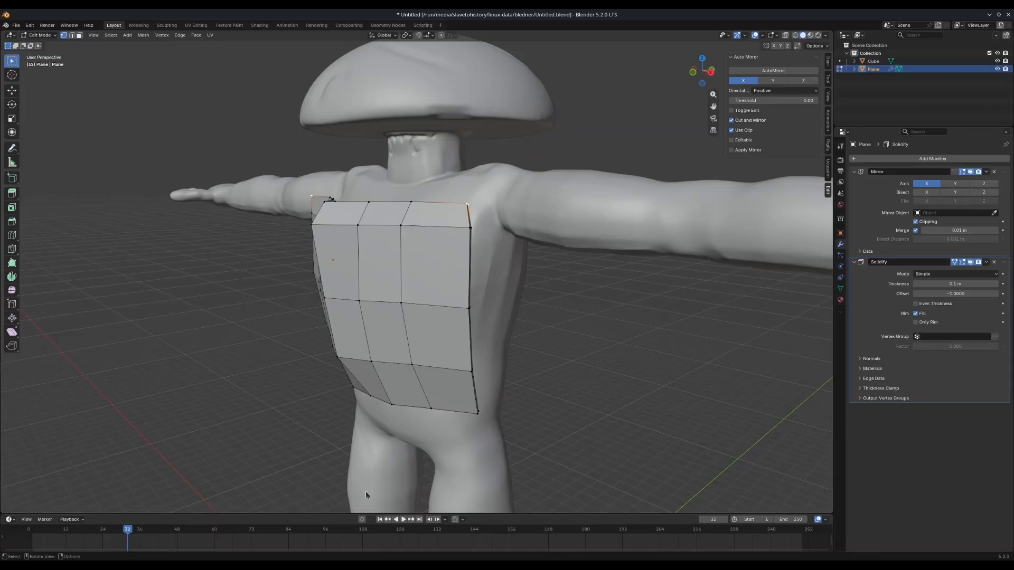
Extrude the plate's lower edge loop downward along Z to add a short row at the belly.
{"action": "middle_click_drag", "start_coordinate": [367, 495], "coordinate": [409, 364]}
{"action": "key", "text": "2"}
{"action": "left_click", "coordinate": [454, 404], "text": "alt"}
{"action": "key", "text": "e"}
{"action": "key", "text": "z"}
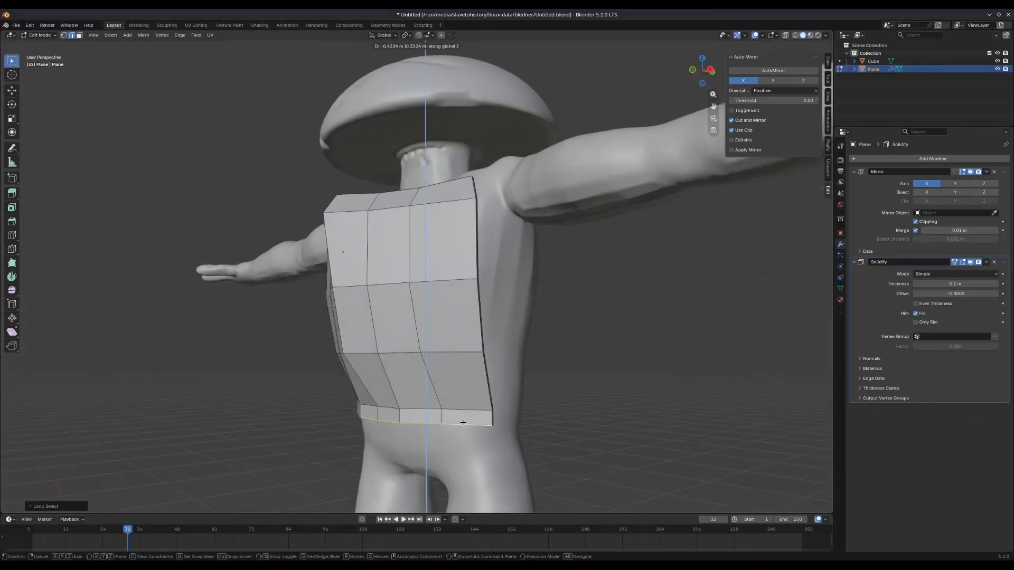
{"action": "left_click", "coordinate": [463, 422]}
Shift the selected edge loop near the plate's lower outer side along X.
{"action": "middle_click_drag", "start_coordinate": [462, 422], "coordinate": [426, 437]}
{"action": "left_click", "coordinate": [456, 434], "text": "alt"}
{"action": "key", "text": "g"}
{"action": "right_click", "coordinate": [514, 437]}
{"action": "key", "text": "g"}
{"action": "key", "text": "x"}
{"action": "left_click", "coordinate": [511, 458]}
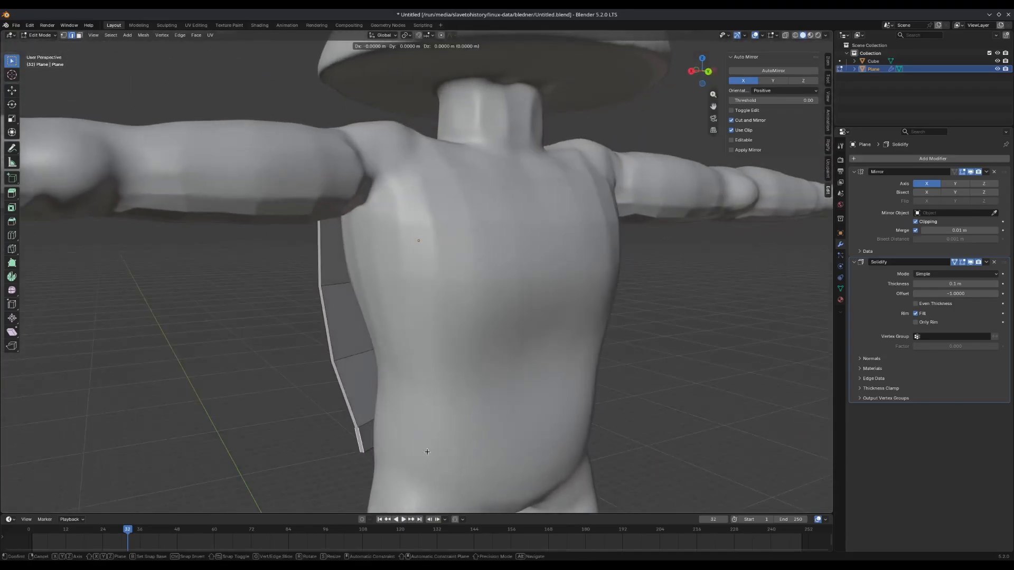
{"action": "key", "text": "g"}
{"action": "right_click", "coordinate": [374, 446]}
Extrude the plate's outer side edge loop horizontally around the torso with Z locked.
{"action": "left_click", "coordinate": [352, 414], "text": "alt"}
{"action": "middle_click_drag", "start_coordinate": [352, 414], "coordinate": [560, 417]}
{"action": "key", "text": "g"}
{"action": "key", "text": "shift+z"}
{"action": "left_click", "coordinate": [445, 453]}
{"action": "key", "text": "r"}
{"action": "key", "text": "z"}
{"action": "left_click", "coordinate": [491, 475]}
{"action": "key", "text": "ctrl+z"}
Move the plate's outer side edge loop along X to fit it against the torso.
{"action": "key", "text": "g"}
{"action": "key", "text": "x"}
{"action": "left_click", "coordinate": [459, 418]}
Reposition the vertices on the plate's upper edge near the armpit to shape the neckline contour.
{"action": "middle_click_drag", "start_coordinate": [523, 254], "coordinate": [515, 301], "text": "shift"}
{"action": "left_click", "coordinate": [507, 298]}
{"action": "mouse_move", "coordinate": [491, 300]}
{"action": "middle_mouse_down"}
{"action": "mouse_move", "coordinate": [507, 299]}
{"action": "mouse_move", "coordinate": [480, 276]}
{"action": "mouse_move", "coordinate": [478, 288]}
{"action": "middle_mouse_up"}
{"action": "left_click", "coordinate": [496, 305]}
{"action": "left_click", "coordinate": [490, 291]}
{"action": "key", "text": "g"}
{"action": "left_click", "coordinate": [490, 304]}
{"action": "key", "text": "g"}
{"action": "left_click", "coordinate": [492, 292]}
Extrude the outer side edge loop farther around the torso beneath the arm and lower its upper corner edge.
{"action": "key", "text": "2"}
{"action": "left_click", "coordinate": [473, 327], "text": "alt"}
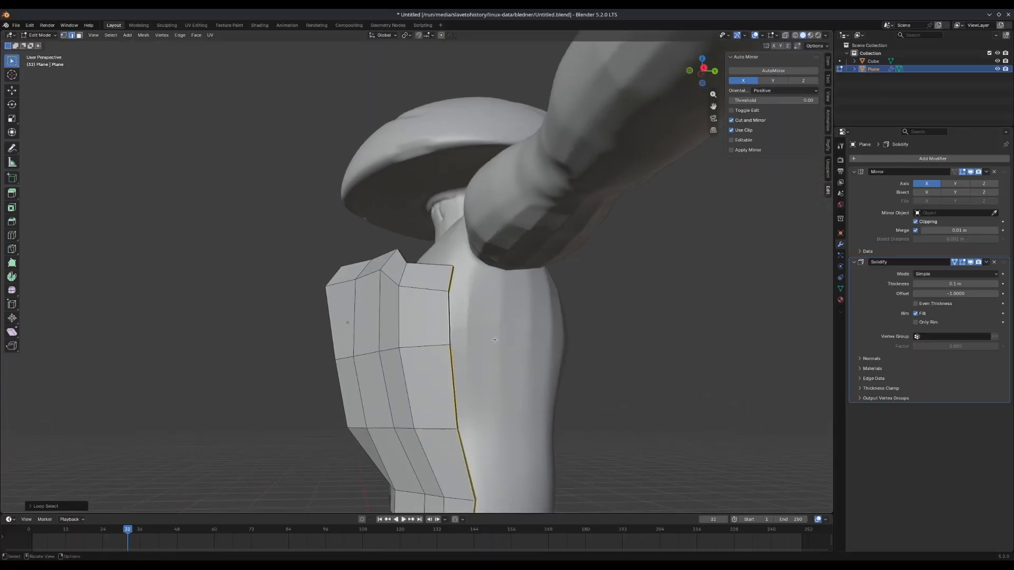
{"action": "key", "text": "x"}
{"action": "left_click", "coordinate": [512, 281]}
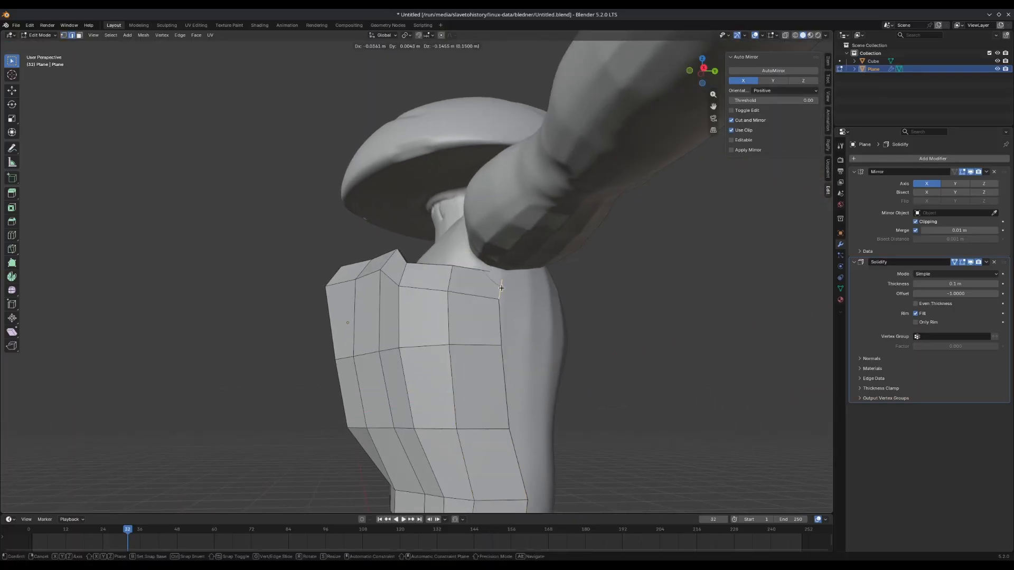
{"action": "left_click", "coordinate": [502, 285]}
Move the upper corner vertex of the newest side column to refine the edge below the armpit.
{"action": "middle_click_drag", "start_coordinate": [501, 285], "coordinate": [451, 315]}
{"action": "key", "text": "1"}
{"action": "left_click", "coordinate": [498, 280]}
{"action": "key", "text": "g"}
{"action": "left_click", "coordinate": [423, 296]}
Extrude the outer side edge loop twice toward the back, the first time along Y.
{"action": "key", "text": "2"}
{"action": "left_click", "coordinate": [453, 310], "text": "alt"}
{"action": "key", "text": "g"}
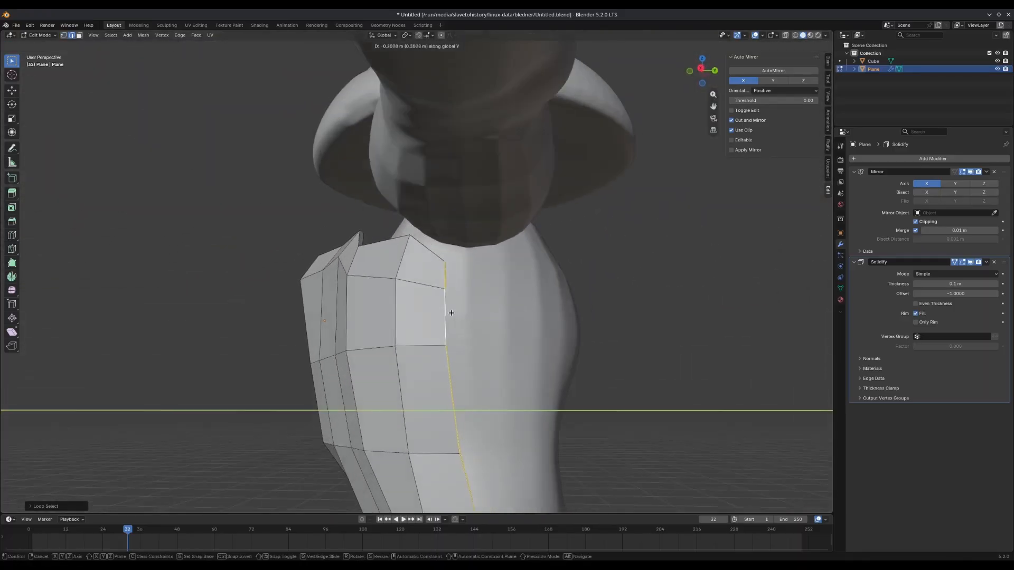
{"action": "key", "text": "y"}
{"action": "left_click", "coordinate": [508, 314]}
{"action": "key", "text": "e"}
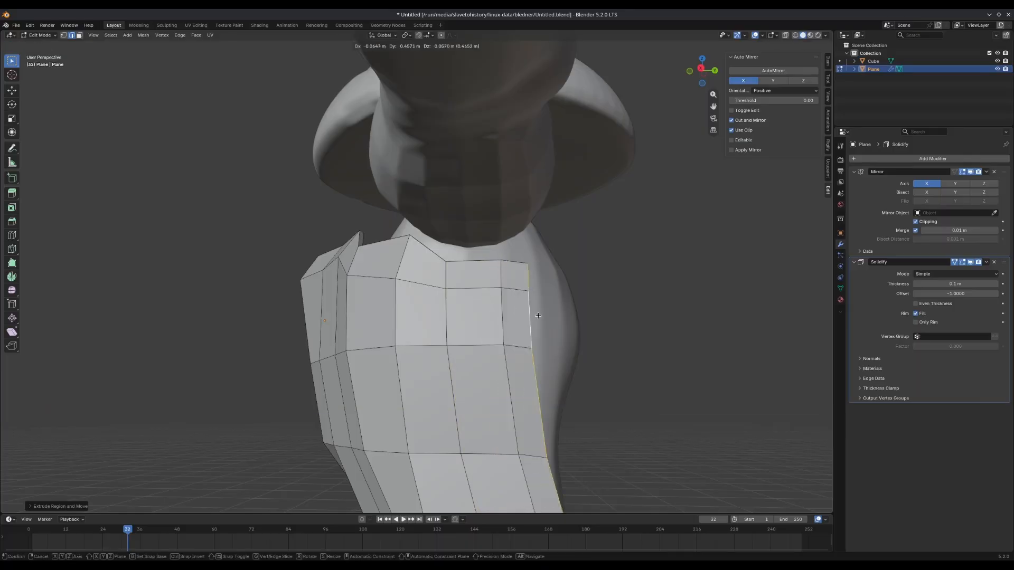
{"action": "left_click", "coordinate": [556, 293]}
Reposition a vertex on the plate's upper edge and pull the upper centre vertex forward along Y.
{"action": "scroll", "coordinate": [556, 293], "scroll_direction": "down", "scroll_amount": 2}
{"action": "middle_click_drag", "start_coordinate": [557, 293], "coordinate": [363, 292]}
{"action": "scroll", "coordinate": [364, 293], "scroll_direction": "up", "scroll_amount": 5}
{"action": "key", "text": "1"}
{"action": "left_click", "coordinate": [372, 293]}
{"action": "key", "text": "g"}
{"action": "left_click", "coordinate": [414, 301]}
{"action": "key", "text": "g"}
{"action": "key", "text": "y"}
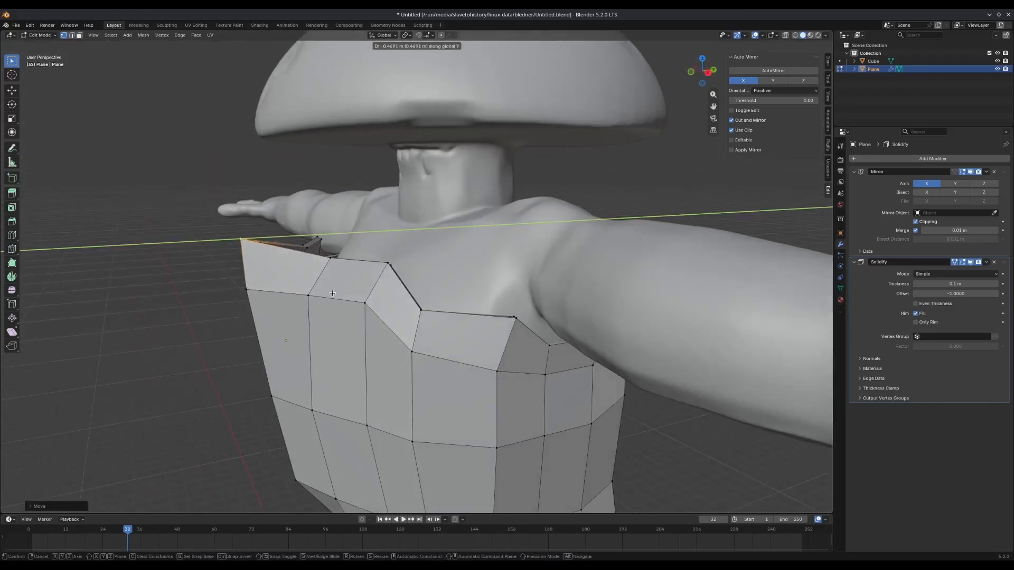
{"action": "left_click", "coordinate": [321, 296]}
Reposition the plate's upper centre vertex along Y, then move the vertical edge loop beside the centre along Y.
{"action": "middle_click_drag", "start_coordinate": [315, 368], "coordinate": [417, 343]}
{"action": "key", "text": "g"}
{"action": "key", "text": "y"}
{"action": "left_click", "coordinate": [387, 349]}
{"action": "left_click", "coordinate": [376, 359], "text": "alt"}
{"action": "key", "text": "g"}
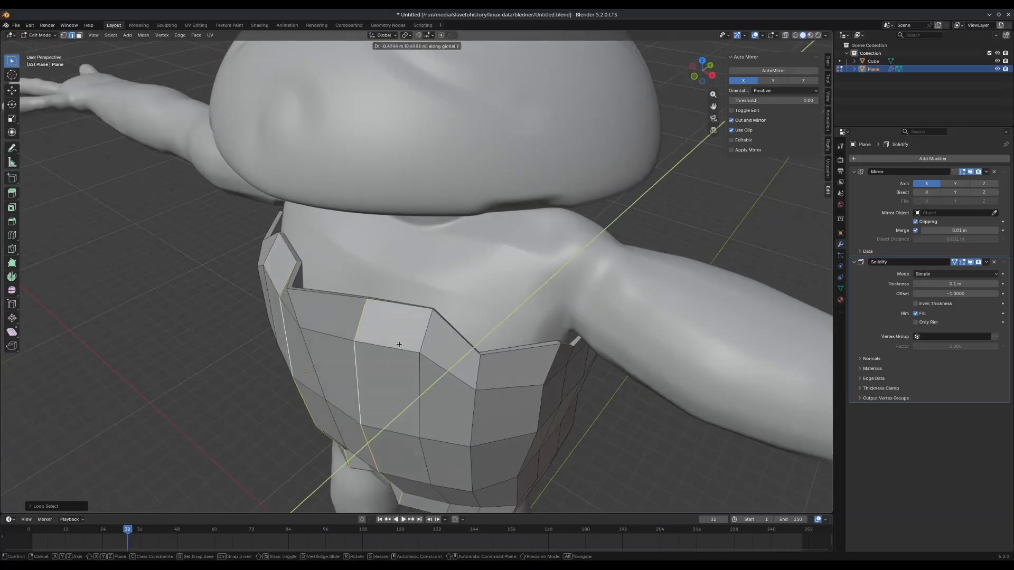
{"action": "left_click", "coordinate": [393, 347]}
Move the upper-edge vertex beside the plate's centre along Y in two adjustments.
{"action": "key", "text": "1"}
{"action": "left_click", "coordinate": [363, 305]}
{"action": "key", "text": "g"}
{"action": "key", "text": "y"}
{"action": "left_click", "coordinate": [344, 318]}
{"action": "key", "text": "g"}
{"action": "key", "text": "y"}
{"action": "left_click", "coordinate": [326, 327]}
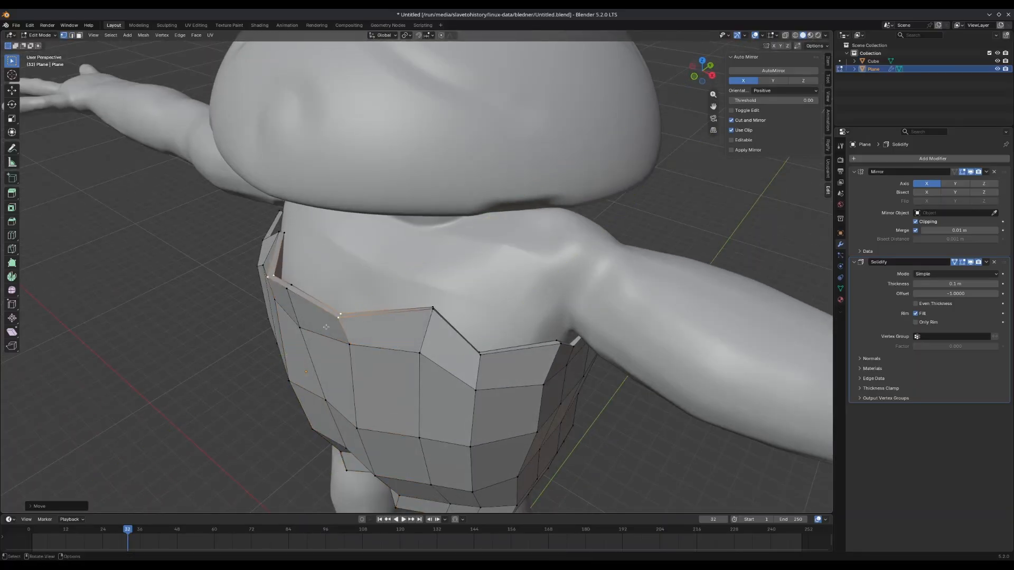
Adjust the centre-column chest vertex along Y, then another front vertex along Y.
{"action": "middle_click_drag", "start_coordinate": [327, 326], "coordinate": [387, 398]}
{"action": "scroll", "coordinate": [387, 398], "scroll_direction": "up", "scroll_amount": 3}
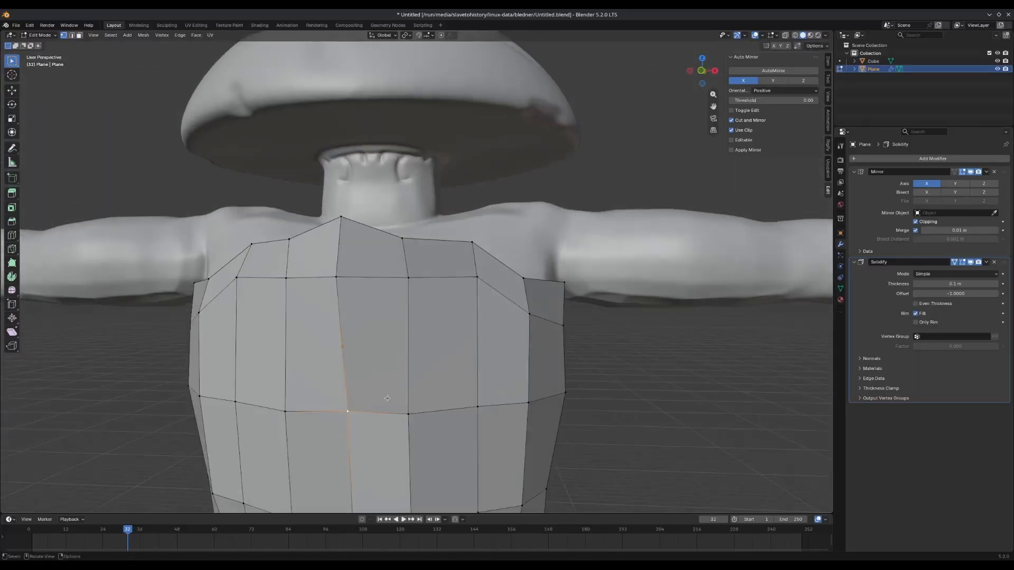
{"action": "key", "text": "g"}
{"action": "key", "text": "y"}
{"action": "middle_click_drag", "start_coordinate": [352, 348], "coordinate": [414, 315]}
{"action": "left_click", "coordinate": [296, 372]}
{"action": "left_click", "coordinate": [295, 376]}
{"action": "key", "text": "g"}
{"action": "key", "text": "y"}
{"action": "left_click", "coordinate": [317, 401]}
Apply auto smooth shading to the armour plate with a 30° angle, then resume mesh editing.
{"action": "key", "text": "Tab"}
{"action": "right_click", "coordinate": [397, 395]}
{"action": "left_click", "coordinate": [391, 398]}
{"action": "scroll", "coordinate": [391, 398], "scroll_direction": "down", "scroll_amount": 3}
{"action": "key", "text": "Tab"}
Move a lower front vertex beside the centre along Y, then reposition it within the XY plane.
{"action": "left_click", "coordinate": [388, 430]}
{"action": "key", "text": "g"}
{"action": "key", "text": "y"}
{"action": "left_click", "coordinate": [475, 410]}
{"action": "key", "text": "g"}
{"action": "key", "text": "shift+z"}
{"action": "left_click", "coordinate": [427, 433]}
Make a loop cut on the plate and reposition a lower face within the XY plane.
{"action": "key", "text": "ctrl+r"}
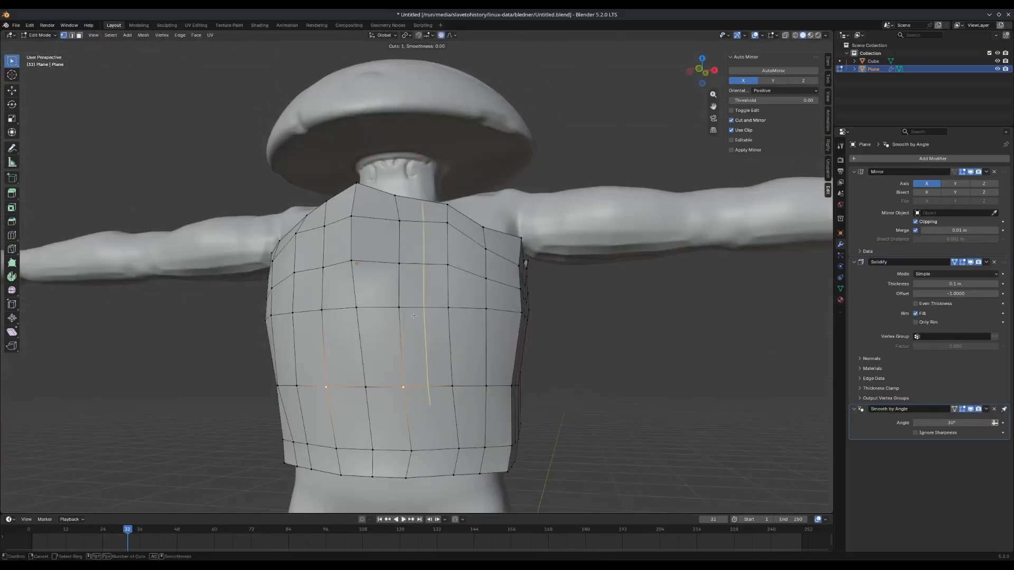
{"action": "middle_click_drag", "start_coordinate": [421, 395], "coordinate": [455, 368]}
{"action": "key", "text": "3"}
{"action": "left_click", "coordinate": [410, 394]}
{"action": "key", "text": "g"}
{"action": "key", "text": "shift+z"}
{"action": "left_click", "coordinate": [450, 398]}
Extrude the rear edge loop repeatedly toward the spine, partly along X, until both mirrored halves meet.
{"action": "left_click", "coordinate": [451, 398], "text": "alt"}
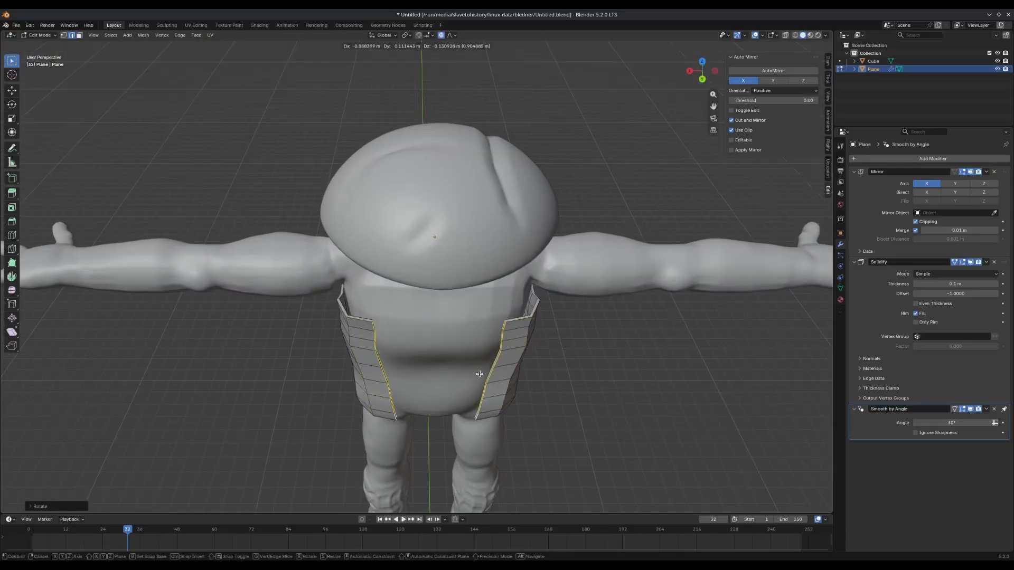
{"action": "left_click", "coordinate": [477, 378]}
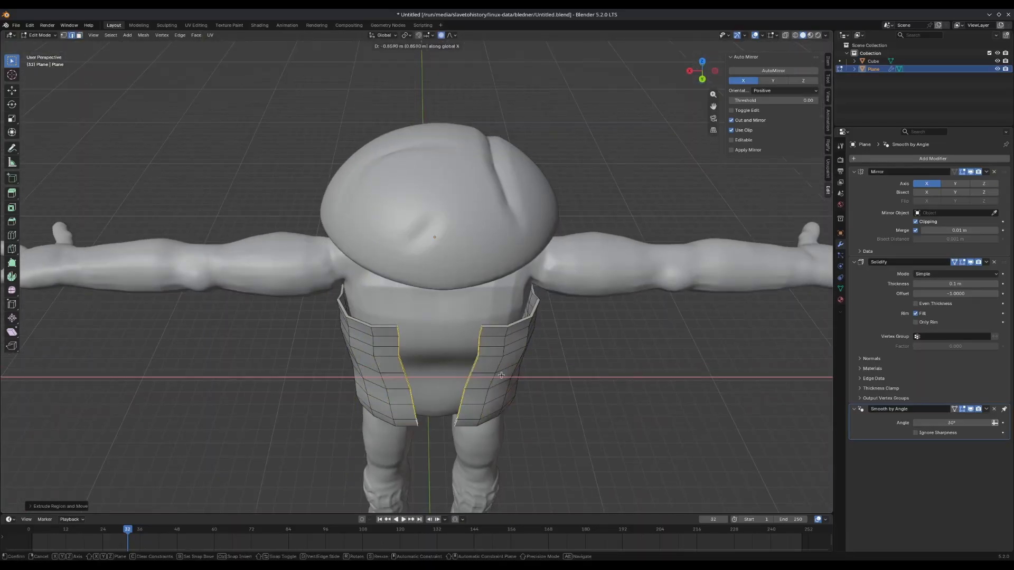
{"action": "scroll", "coordinate": [501, 375], "scroll_direction": "up", "scroll_amount": 4}
{"action": "mouse_move", "coordinate": [501, 374]}
{"action": "middle_mouse_down"}
{"action": "mouse_move", "coordinate": [465, 385]}
{"action": "mouse_move", "coordinate": [498, 378]}
{"action": "middle_mouse_up"}
{"action": "left_click", "coordinate": [576, 375]}
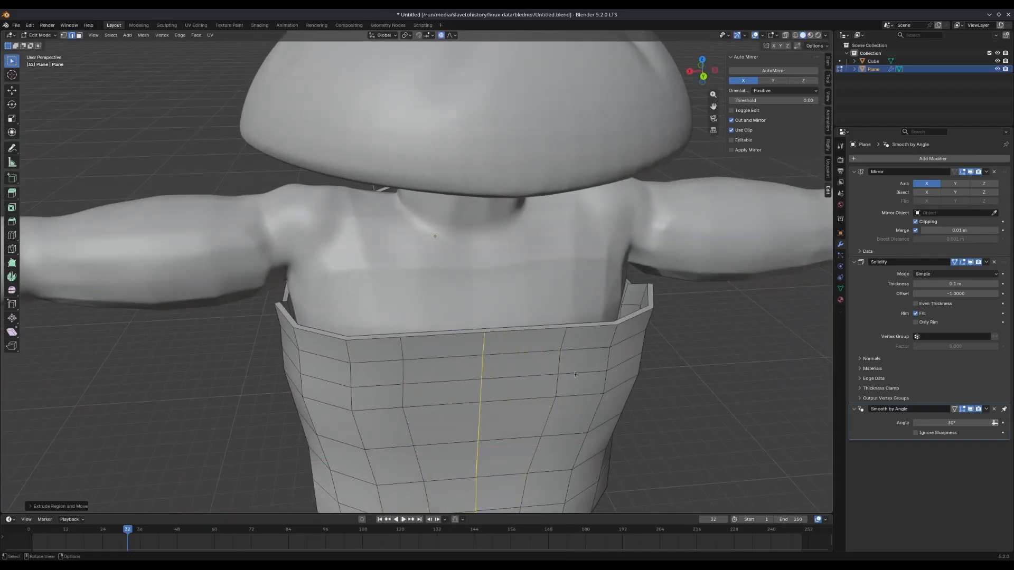
Slide an edge loop along the plate's surface to adjust the grid spacing.
{"action": "scroll", "coordinate": [425, 330], "scroll_direction": "down", "scroll_amount": 4}
{"action": "left_click", "coordinate": [423, 358]}
{"action": "scroll", "coordinate": [423, 358], "scroll_direction": "down", "scroll_amount": 3}
{"action": "middle_click_drag", "start_coordinate": [423, 359], "coordinate": [575, 357]}
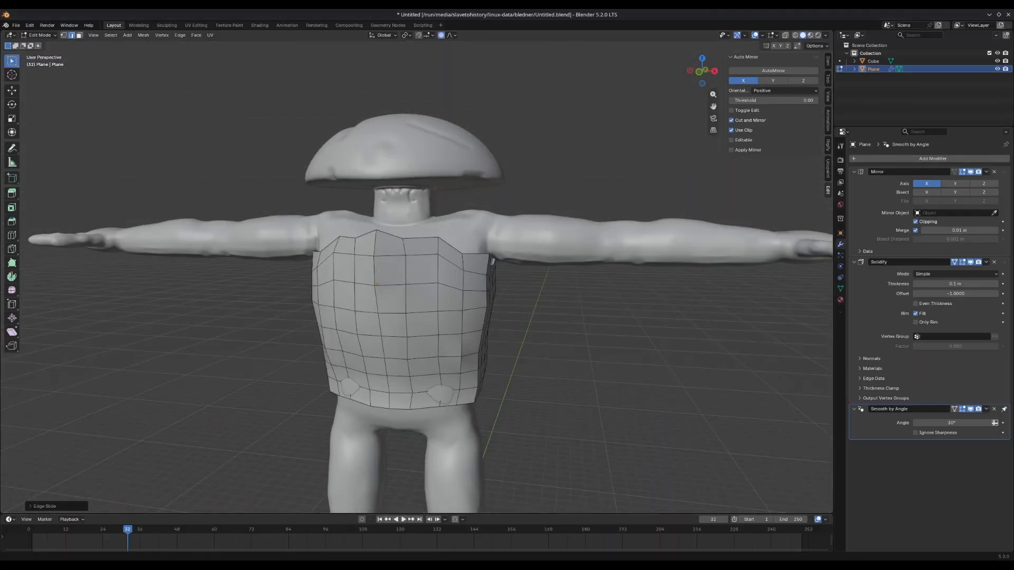
Move a lower front vertex within the XY plane using proportional editing.
{"action": "scroll", "coordinate": [516, 377], "scroll_direction": "up", "scroll_amount": 5}
{"action": "middle_click_drag", "start_coordinate": [482, 423], "coordinate": [429, 418]}
{"action": "key", "text": "c"}
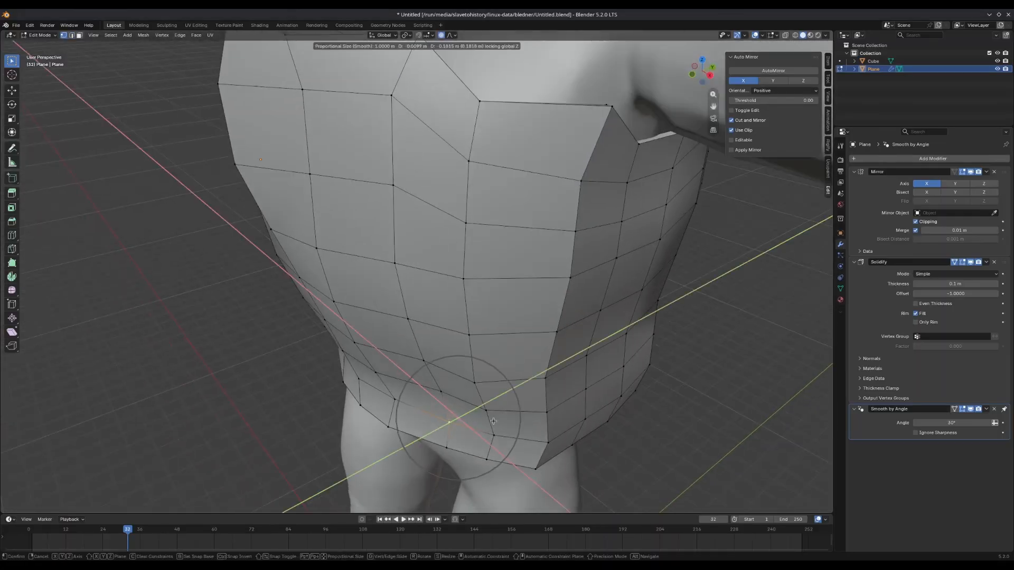
{"action": "left_click_drag", "start_coordinate": [429, 419], "coordinate": [562, 444]}
{"action": "middle_click_drag", "start_coordinate": [562, 444], "coordinate": [604, 412]}
Scale the horizontal edge loop around the plate's lower section.
{"action": "key", "text": "3"}
{"action": "left_click", "coordinate": [604, 369]}
{"action": "middle_click_drag", "start_coordinate": [605, 378], "coordinate": [581, 387]}
{"action": "key", "text": "2"}
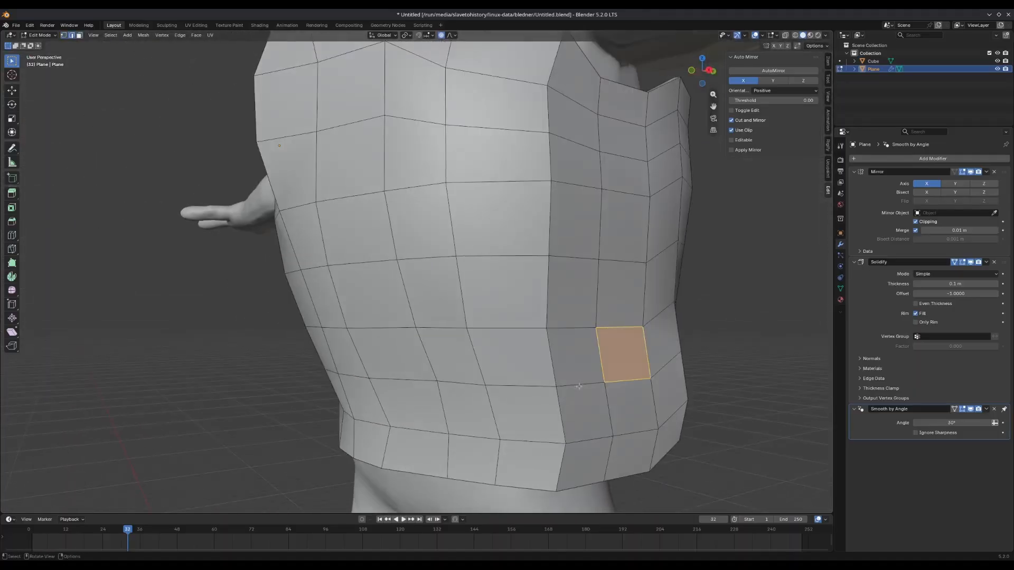
{"action": "left_click", "coordinate": [582, 386], "text": "alt"}
{"action": "key", "text": "s"}
{"action": "left_click", "coordinate": [690, 402]}
Reposition a face on the lower plate within the XY plane.
{"action": "scroll", "coordinate": [681, 399], "scroll_direction": "down", "scroll_amount": 5}
{"action": "middle_click_drag", "start_coordinate": [681, 399], "coordinate": [560, 355]}
{"action": "key", "text": "3"}
{"action": "left_click", "coordinate": [464, 371]}
{"action": "scroll", "coordinate": [482, 374], "scroll_direction": "up", "scroll_amount": 3}
{"action": "key", "text": "g"}
{"action": "key", "text": "shift+z"}
{"action": "left_click", "coordinate": [475, 390]}
Scale the plate's bottom edge loop along Z and adjust its height along Z.
{"action": "key", "text": "2"}
{"action": "left_click", "coordinate": [607, 404], "text": "alt"}
{"action": "middle_click_drag", "start_coordinate": [607, 404], "coordinate": [622, 387]}
{"action": "key", "text": "s"}
{"action": "key", "text": "z"}
{"action": "left_click", "coordinate": [672, 392]}
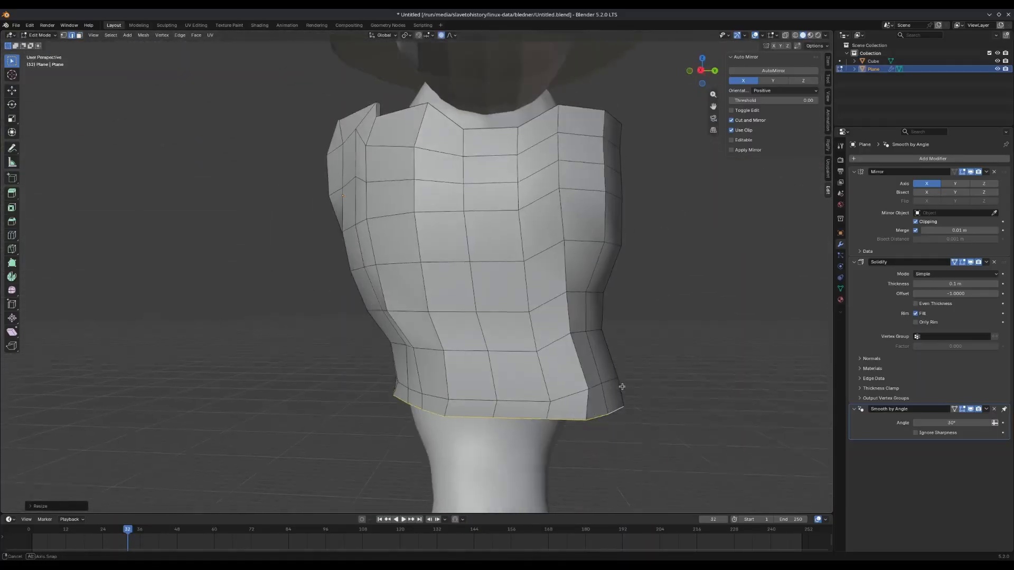
{"action": "key", "text": "g"}
{"action": "key", "text": "z"}
{"action": "left_click", "coordinate": [621, 409]}
Slide the horizontal edge loop just above the bottom rim along the plate.
{"action": "left_click", "coordinate": [517, 411], "text": "alt"}
{"action": "mouse_move", "coordinate": [518, 411]}
{"action": "middle_mouse_down"}
{"action": "mouse_move", "coordinate": [548, 403]}
{"action": "mouse_move", "coordinate": [544, 388]}
{"action": "mouse_move", "coordinate": [514, 418]}
{"action": "middle_mouse_up"}
{"action": "key", "text": "g"}
{"action": "key", "text": "g"}
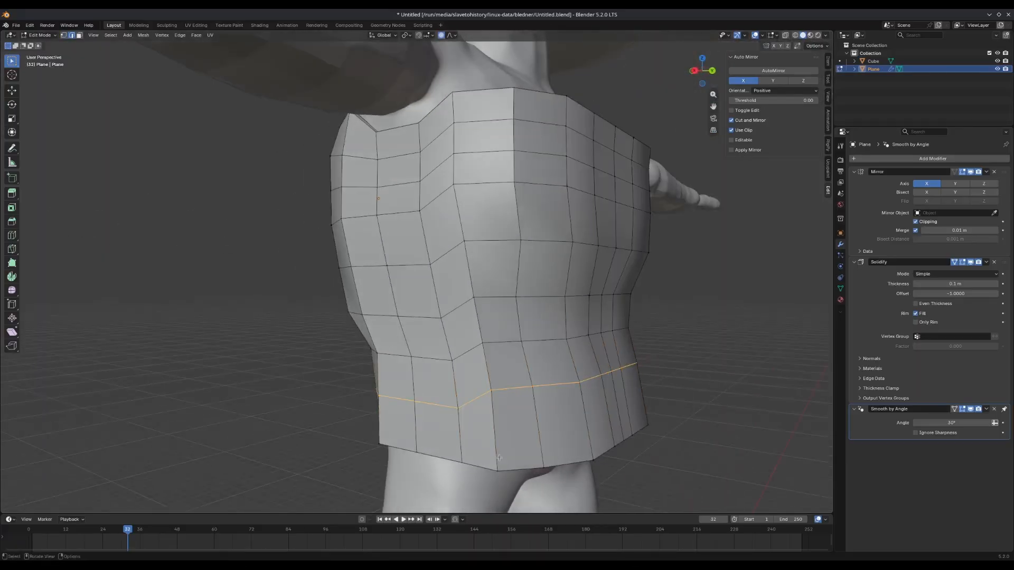
Reposition the vertical edges at the plate's lower back rim within the XY plane.
{"action": "middle_click_drag", "start_coordinate": [499, 457], "coordinate": [464, 232]}
{"action": "key", "text": "g"}
{"action": "left_click", "coordinate": [500, 242]}
{"action": "key", "text": "g"}
{"action": "key", "text": "shift+z"}
{"action": "left_click", "coordinate": [469, 250]}
{"action": "left_click", "coordinate": [489, 235]}
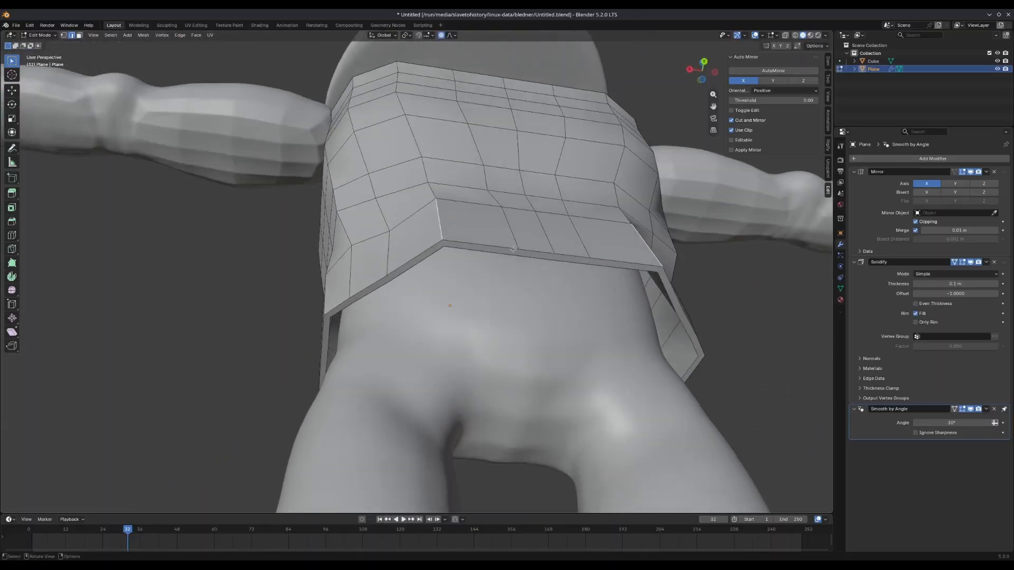
{"action": "key", "text": "g"}
{"action": "key", "text": "shift+z"}
{"action": "left_click", "coordinate": [470, 250]}
Move the lower back rim's middle vertical edge along Y with proportional editing.
{"action": "left_click", "coordinate": [520, 241]}
{"action": "key", "text": "g"}
{"action": "key", "text": "z"}
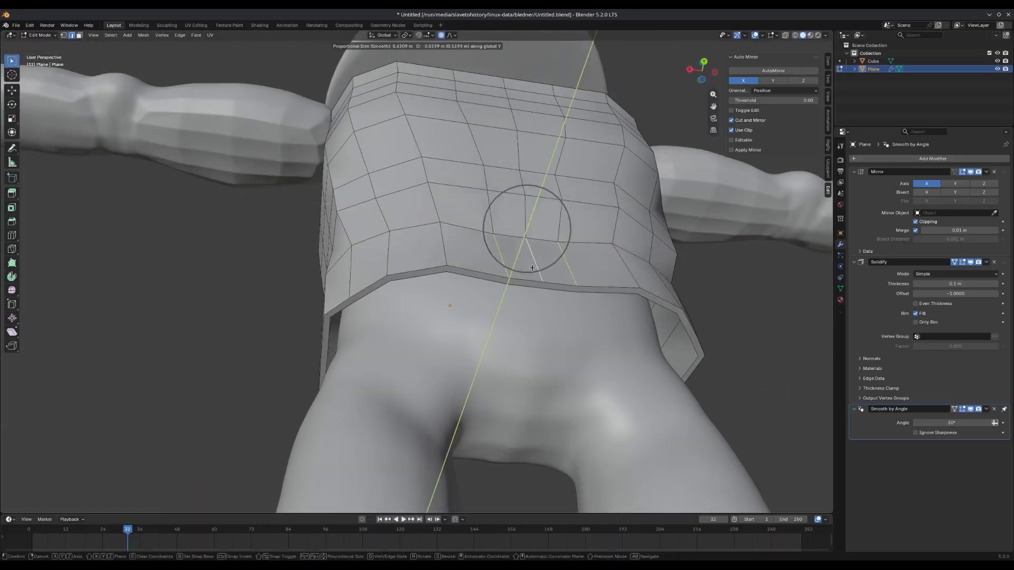
{"action": "left_click", "coordinate": [534, 251]}
Refine the lower rim by moving the selection within the XY plane and scaling it.
{"action": "middle_click_drag", "start_coordinate": [533, 250], "coordinate": [522, 463]}
{"action": "key", "text": "g"}
{"action": "key", "text": "shift+z"}
{"action": "left_click", "coordinate": [549, 417]}
{"action": "key", "text": "s"}
{"action": "middle_click_drag", "start_coordinate": [518, 410], "coordinate": [497, 321]}
{"action": "left_click", "coordinate": [594, 422]}
{"action": "key", "text": "Tab"}
{"action": "key", "text": "Tab"}
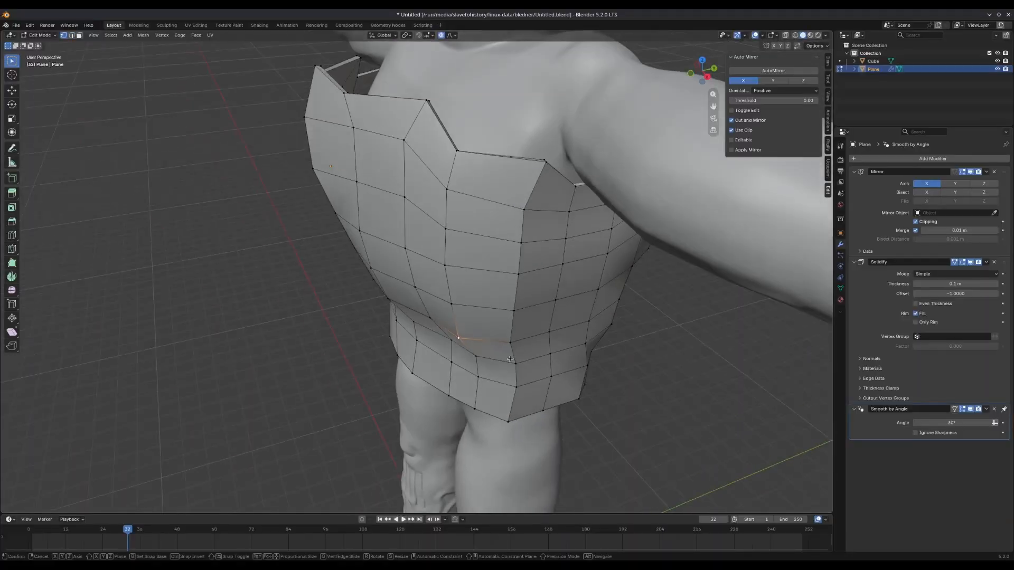
Move the lower front vertex near the plate's side along Y, then check the shape outside mesh editing.
{"action": "key", "text": "g"}
{"action": "key", "text": "y"}
{"action": "left_click", "coordinate": [514, 353]}
{"action": "scroll", "coordinate": [495, 360], "scroll_direction": "down", "scroll_amount": 2}
{"action": "key", "text": "Tab"}
{"action": "scroll", "coordinate": [493, 354], "scroll_direction": "down", "scroll_amount": 1}
{"action": "middle_click_drag", "start_coordinate": [493, 354], "coordinate": [476, 400]}
{"action": "middle_click_drag", "start_coordinate": [528, 359], "coordinate": [465, 285]}
Adjust the upper front edge's vertices near the armpit along Z and freely with proportional editing.
{"action": "scroll", "coordinate": [472, 371], "scroll_direction": "up", "scroll_amount": 4}
{"action": "key", "text": "Tab"}
{"action": "key", "text": "g"}
{"action": "key", "text": "z"}
{"action": "left_click", "coordinate": [492, 295]}
{"action": "key", "text": "shift+v"}
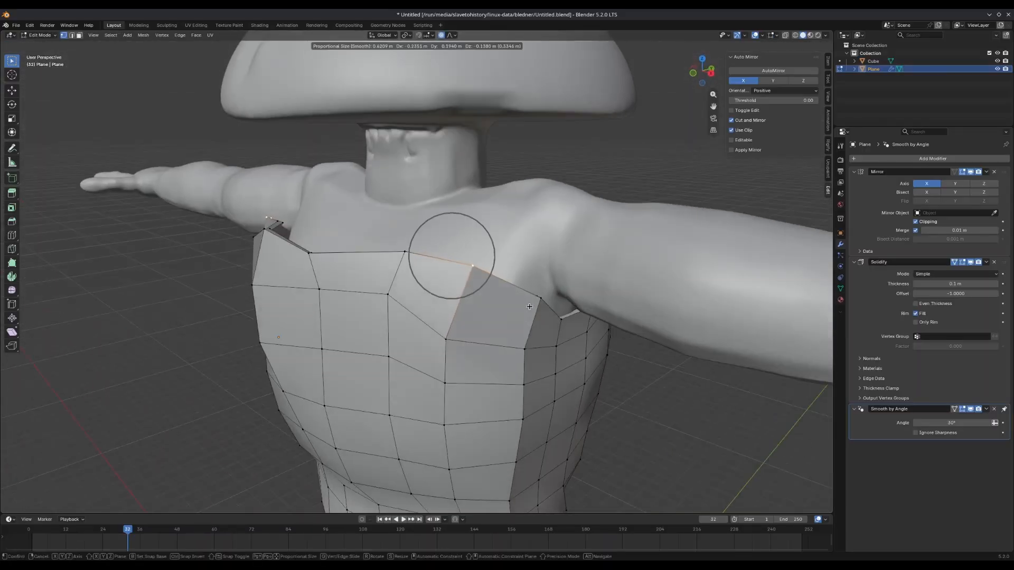
{"action": "left_click", "coordinate": [537, 315]}
{"action": "middle_click_drag", "start_coordinate": [537, 315], "coordinate": [252, 484]}
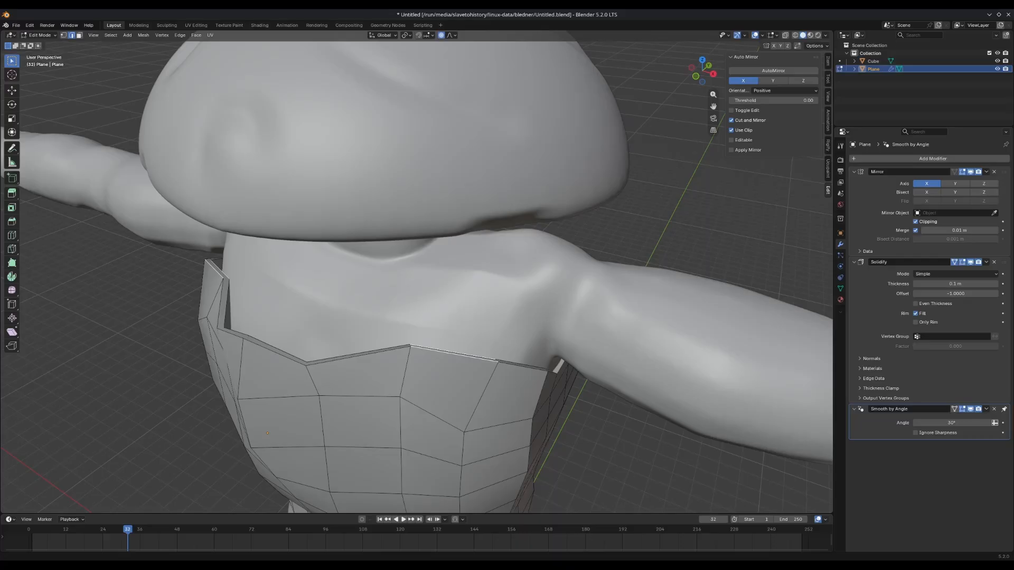
Extrude the front upper edge segment beside the armpit up and back over the shoulder.
{"action": "scroll", "coordinate": [485, 348], "scroll_direction": "up", "scroll_amount": 2}
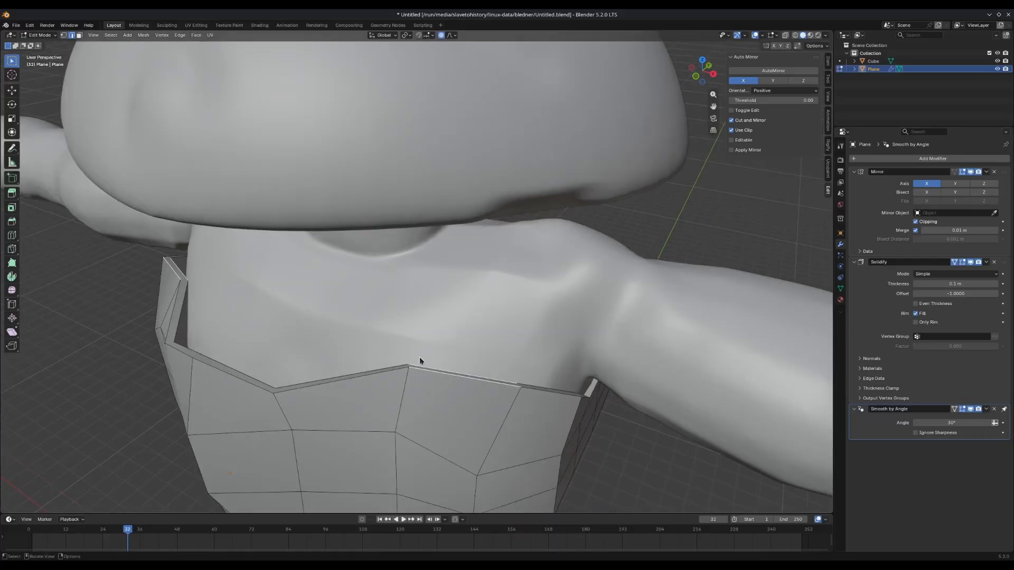
{"action": "middle_click_drag", "start_coordinate": [686, 301], "coordinate": [701, 274]}
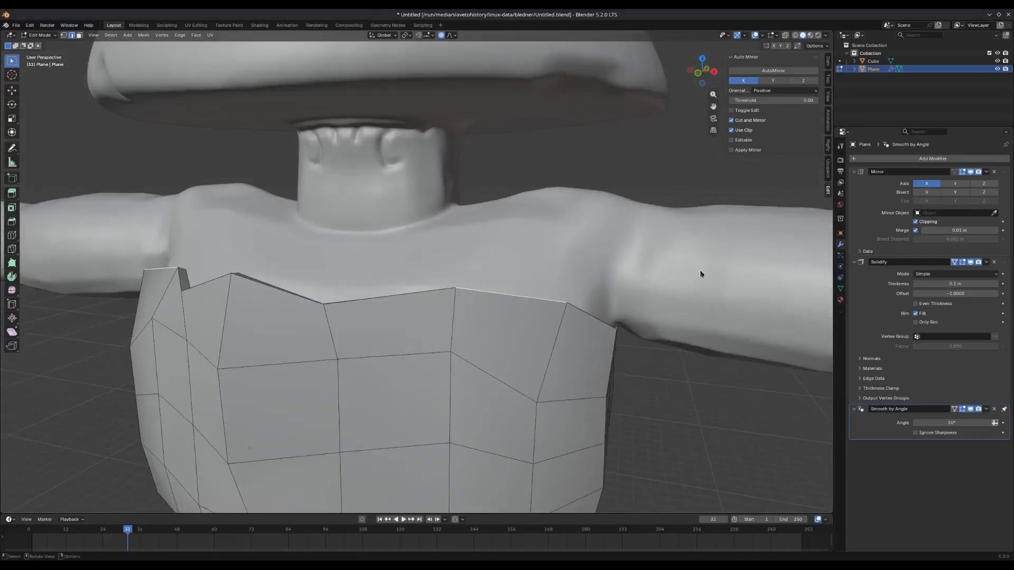
{"action": "middle_click_drag", "start_coordinate": [232, 283], "coordinate": [387, 331]}
{"action": "middle_click_drag", "start_coordinate": [309, 259], "coordinate": [328, 248]}
{"action": "key", "text": "g"}
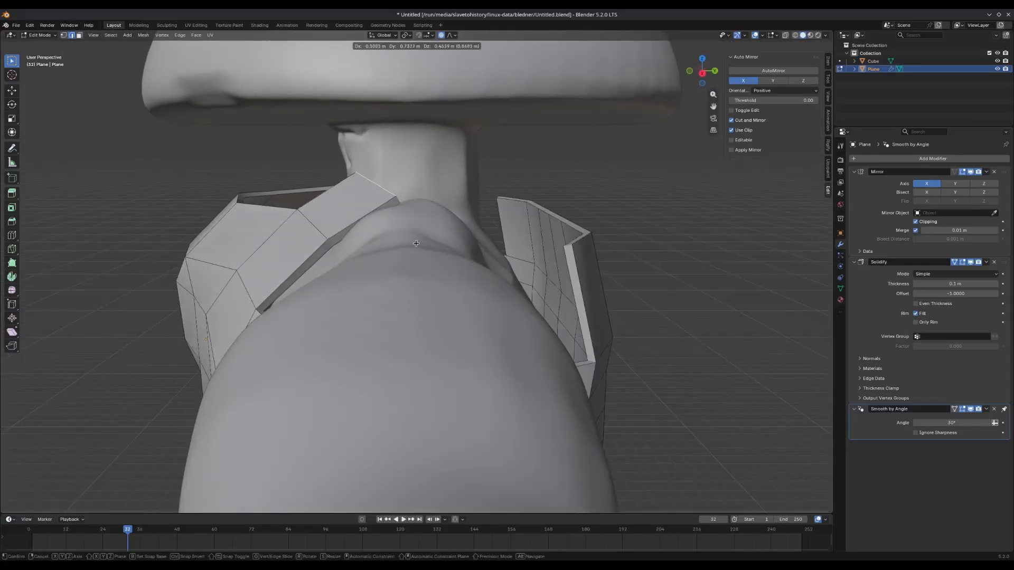
{"action": "middle_click_drag", "start_coordinate": [513, 194], "coordinate": [419, 262]}
{"action": "left_click", "coordinate": [419, 262]}
Merge the facing end vertices of the front and back shoulder straps on top of the shoulder.
{"action": "middle_click_drag", "start_coordinate": [423, 226], "coordinate": [382, 206]}
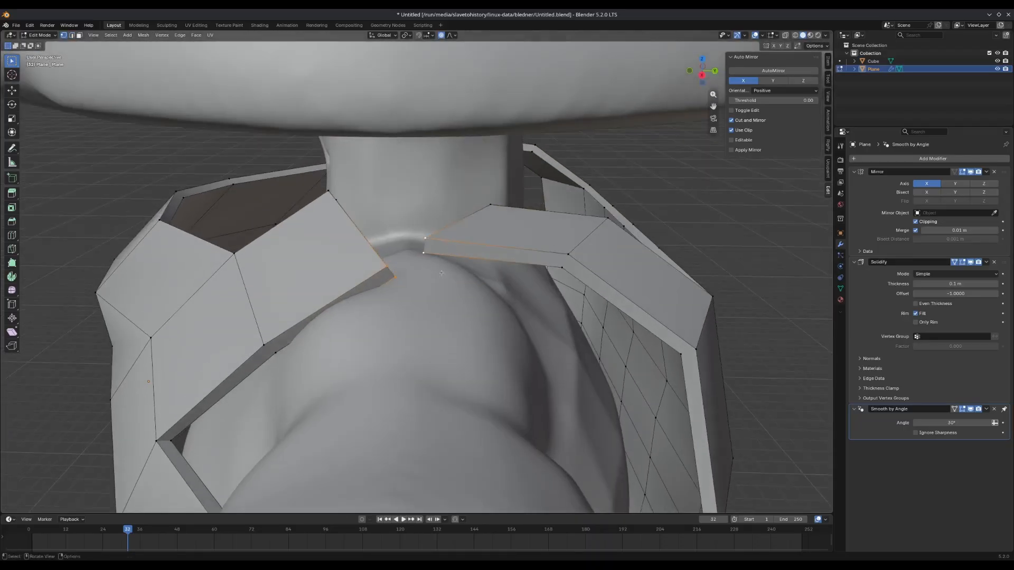
{"action": "key", "text": "m"}
{"action": "left_click", "coordinate": [382, 206]}
Add loop cuts to the front and back parts of the shoulder strap and move them to round its curve.
{"action": "left_click", "coordinate": [499, 211]}
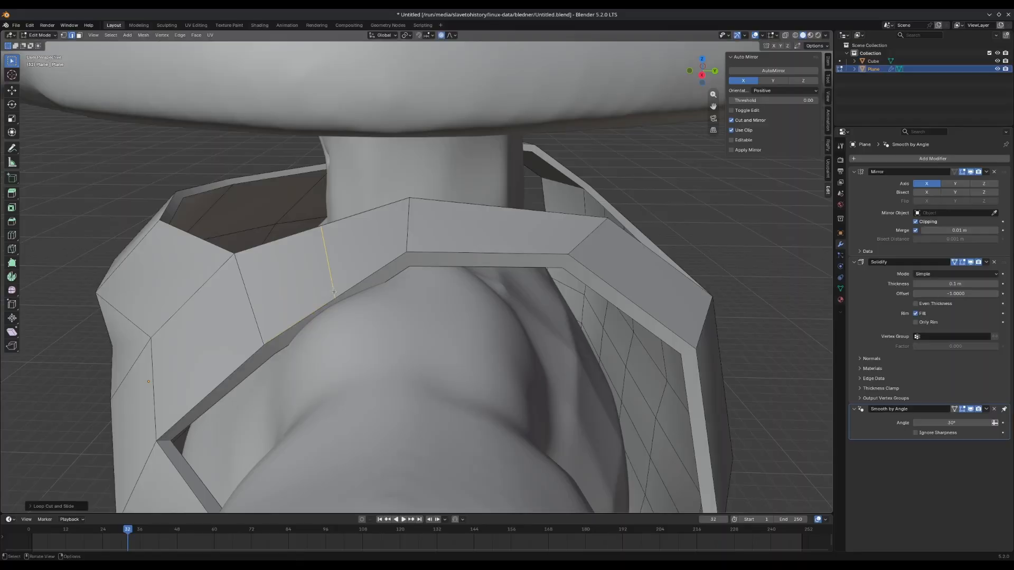
{"action": "key", "text": "g"}
{"action": "key", "text": "g"}
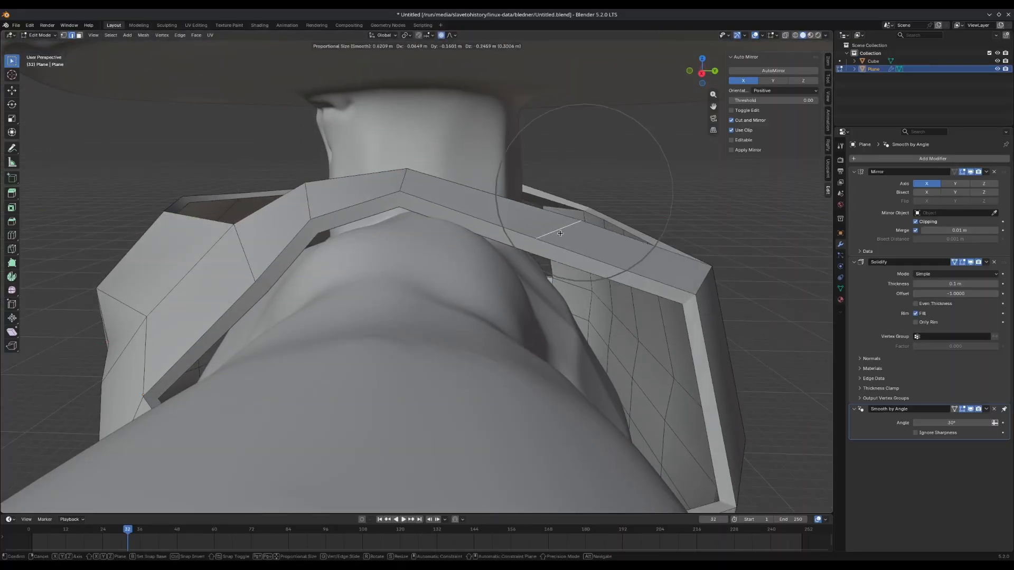
{"action": "left_click", "coordinate": [311, 214]}
Move the front centre edge loop back toward the chest along Y with proportional editing.
{"action": "middle_click_drag", "start_coordinate": [311, 214], "coordinate": [387, 321]}
{"action": "scroll", "coordinate": [464, 253], "scroll_direction": "down", "scroll_amount": 6}
{"action": "scroll", "coordinate": [387, 321], "scroll_direction": "up", "scroll_amount": 2}
{"action": "left_click", "coordinate": [318, 305], "text": "alt"}
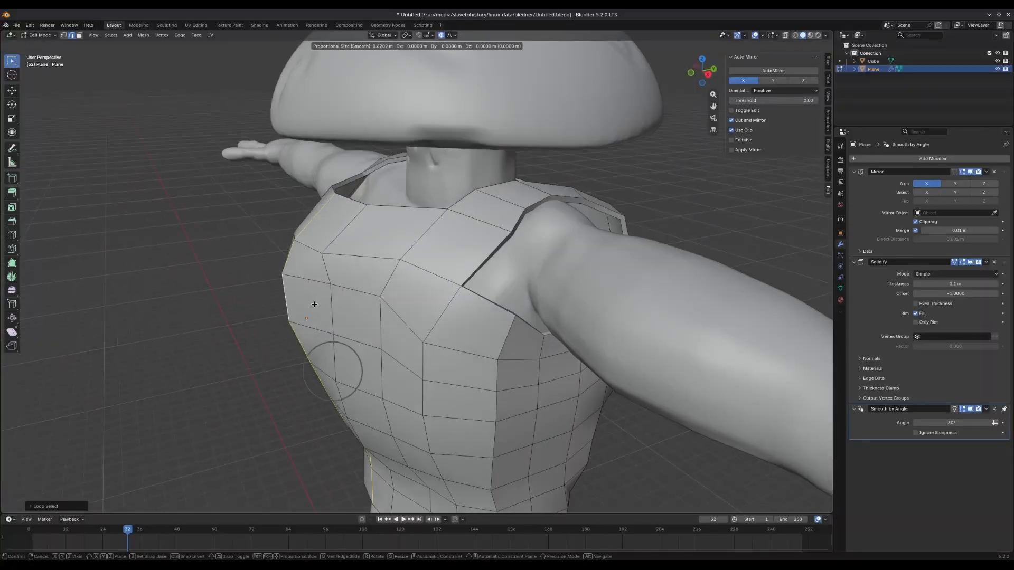
{"action": "key", "text": "g"}
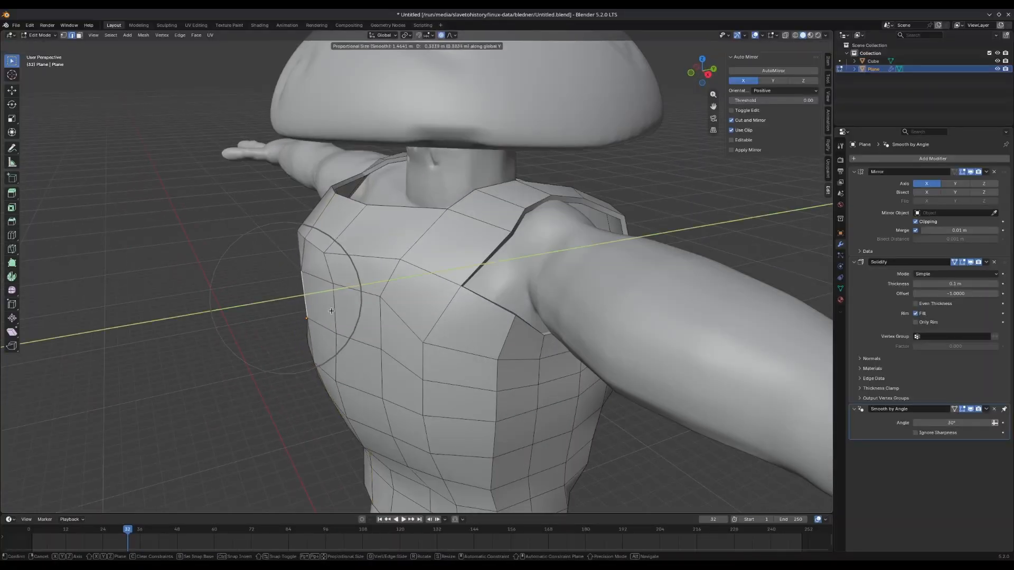
{"action": "left_click", "coordinate": [327, 311]}
Reposition an upper chest vertex beside the centre line with proportional editing.
{"action": "key", "text": "1"}
{"action": "left_click", "coordinate": [324, 254]}
{"action": "key", "text": "g"}
{"action": "scroll", "coordinate": [352, 279], "scroll_direction": "up", "scroll_amount": 4}
{"action": "left_click", "coordinate": [360, 277]}
Move the front centre edge loop of the torso along Y again with a wider proportional falloff.
{"action": "middle_click_drag", "start_coordinate": [359, 276], "coordinate": [388, 357]}
{"action": "left_click", "coordinate": [377, 341], "text": "alt"}
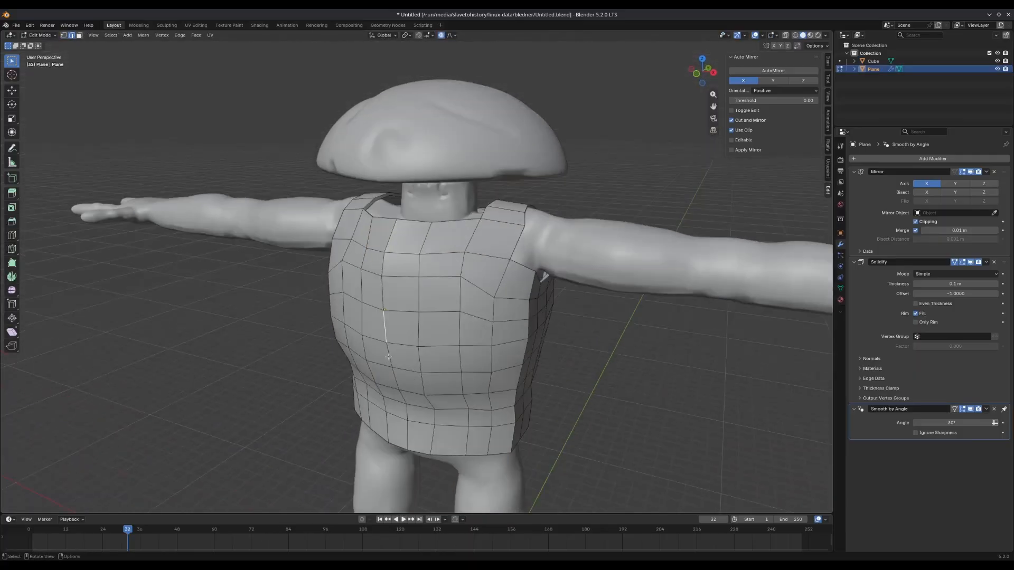
{"action": "middle_click_drag", "start_coordinate": [434, 290], "coordinate": [399, 314]}
{"action": "key", "text": "g"}
{"action": "key", "text": "y"}
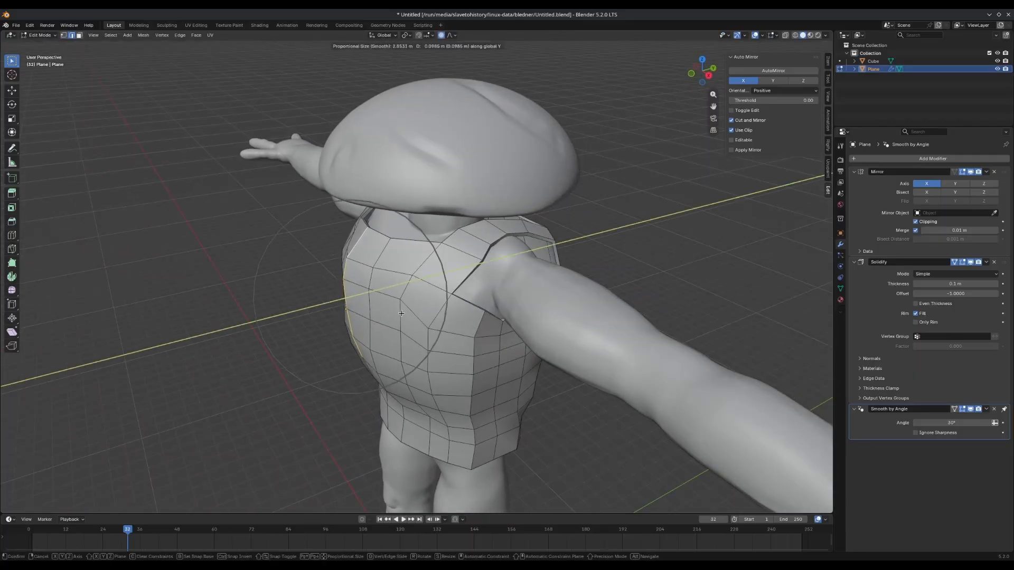
{"action": "left_click", "coordinate": [426, 363]}
Shift the selected front torso edges within the horizontal XY plane using proportional editing and check the shape in Object Mode.
{"action": "key", "text": "g"}
{"action": "key", "text": "shift+z"}
{"action": "middle_click_drag", "start_coordinate": [427, 342], "coordinate": [357, 399]}
{"action": "left_click", "coordinate": [447, 332]}
{"action": "key", "text": "Tab"}
{"action": "key", "text": "Tab"}
Scale the lower torso edge loop, move it along Z, and check the armour's silhouette in Object Mode.
{"action": "key", "text": "s"}
{"action": "middle_click_drag", "start_coordinate": [469, 397], "coordinate": [470, 338]}
{"action": "left_click", "coordinate": [454, 409], "text": "alt"}
{"action": "key", "text": "s"}
{"action": "right_click", "coordinate": [555, 417]}
{"action": "key", "text": "g"}
{"action": "key", "text": "z"}
{"action": "left_click", "coordinate": [493, 412]}
{"action": "key", "text": "s"}
{"action": "key", "text": "Tab"}
{"action": "left_click", "coordinate": [426, 438]}
{"action": "key", "text": "Tab"}
{"action": "key", "text": "Tab"}
{"action": "left_click", "coordinate": [453, 414]}
{"action": "key", "text": "Tab"}
Reposition individual shoulder vertices with proportional editing, moving one of them only along Y.
{"action": "middle_click_drag", "start_coordinate": [517, 254], "coordinate": [607, 220]}
{"action": "key", "text": "1"}
{"action": "left_click", "coordinate": [488, 257]}
{"action": "key", "text": "g"}
{"action": "left_click", "coordinate": [560, 222]}
{"action": "scroll", "coordinate": [402, 259], "scroll_direction": "up", "scroll_amount": 3}
{"action": "key", "text": "g"}
{"action": "key", "text": "y"}
{"action": "left_click", "coordinate": [404, 259]}
{"action": "key", "text": "g"}
{"action": "left_click", "coordinate": [634, 203]}
Reposition vertices around the armhole rim and the back of the shoulder to fit the arm.
{"action": "middle_click_drag", "start_coordinate": [671, 195], "coordinate": [454, 338]}
{"action": "left_click", "coordinate": [489, 244]}
{"action": "left_click", "coordinate": [496, 224]}
{"action": "key", "text": "g"}
{"action": "left_click", "coordinate": [485, 211]}
{"action": "left_click", "coordinate": [558, 114]}
{"action": "key", "text": "g"}
{"action": "left_click", "coordinate": [536, 126]}
{"action": "key", "text": "g"}
{"action": "left_click", "coordinate": [472, 309]}
{"action": "key", "text": "g"}
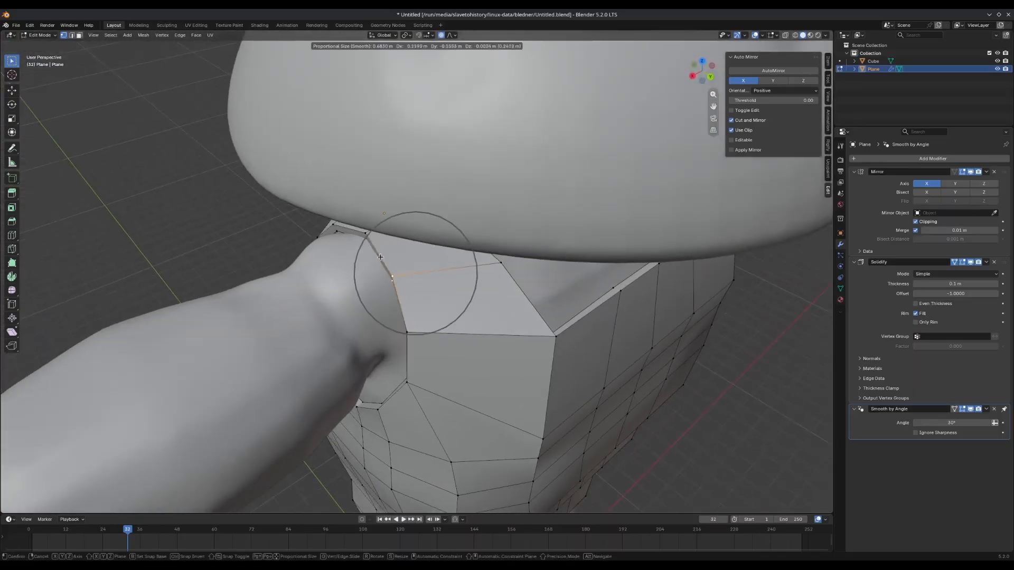
{"action": "left_click", "coordinate": [412, 296]}
{"action": "middle_click_drag", "start_coordinate": [412, 296], "coordinate": [461, 240]}
Select the armhole's edge loop and extrude it outward along the arm as a short sleeve.
{"action": "key", "text": "2"}
{"action": "left_click", "coordinate": [516, 215], "text": "alt"}
{"action": "middle_click_drag", "start_coordinate": [516, 216], "coordinate": [539, 302]}
{"action": "key", "text": "KP_1"}
{"action": "key", "text": "e"}
{"action": "left_click", "coordinate": [533, 231]}
Move the underarm vertices of the extruded sleeve rim with proportional editing to fit around the arm.
{"action": "key", "text": "g"}
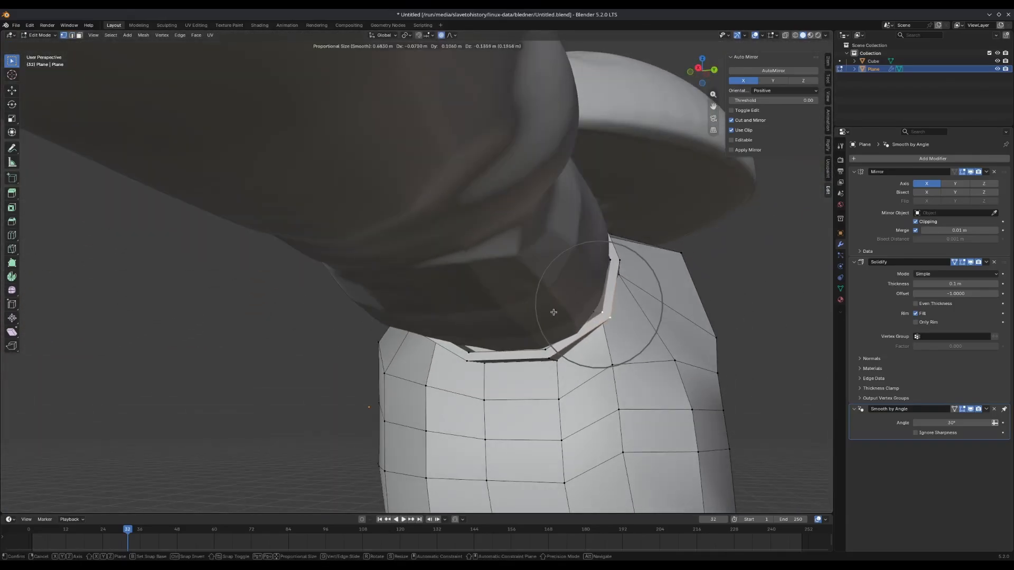
{"action": "left_click", "coordinate": [581, 304]}
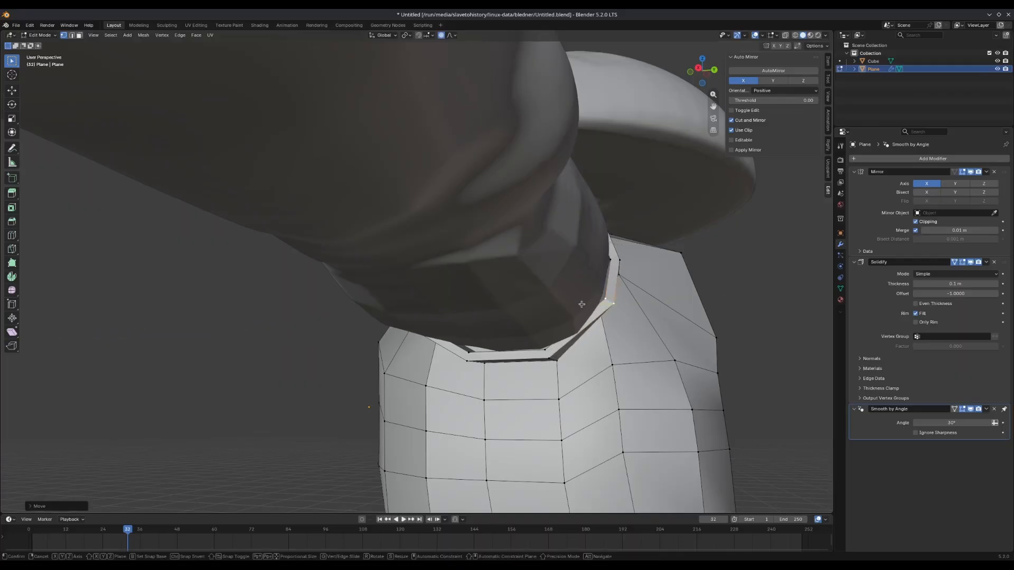
{"action": "left_click", "coordinate": [557, 357]}
{"action": "left_click_drag", "start_coordinate": [457, 370], "coordinate": [477, 347]}
{"action": "middle_click_drag", "start_coordinate": [477, 348], "coordinate": [520, 368]}
{"action": "middle_click_drag", "start_coordinate": [442, 327], "coordinate": [520, 344]}
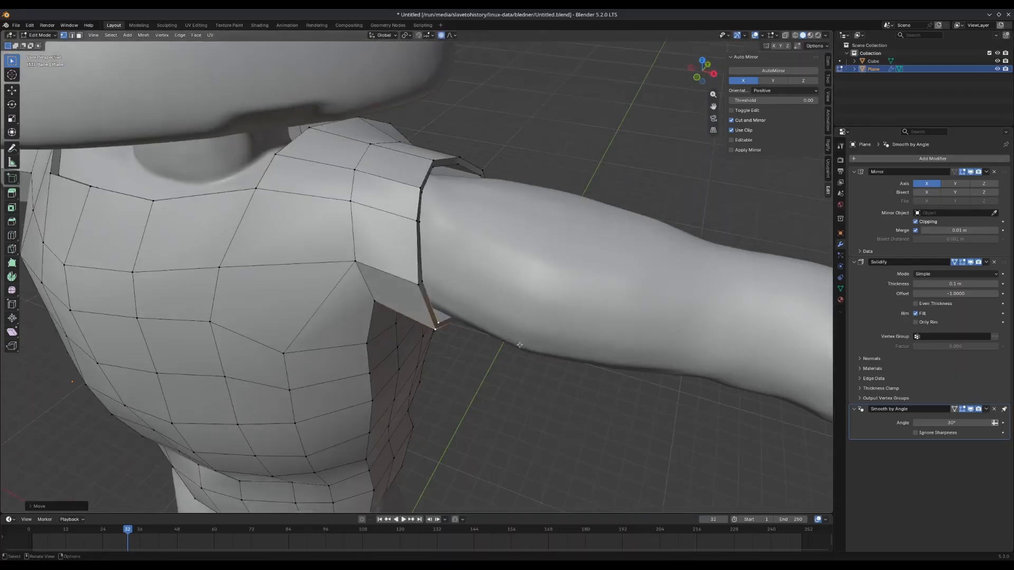
Adjust the sleeve rim at the shoulder and slide its top vertex along the edge.
{"action": "key", "text": "2"}
{"action": "left_click", "coordinate": [429, 211], "text": "alt"}
{"action": "middle_click_drag", "start_coordinate": [554, 227], "coordinate": [405, 309]}
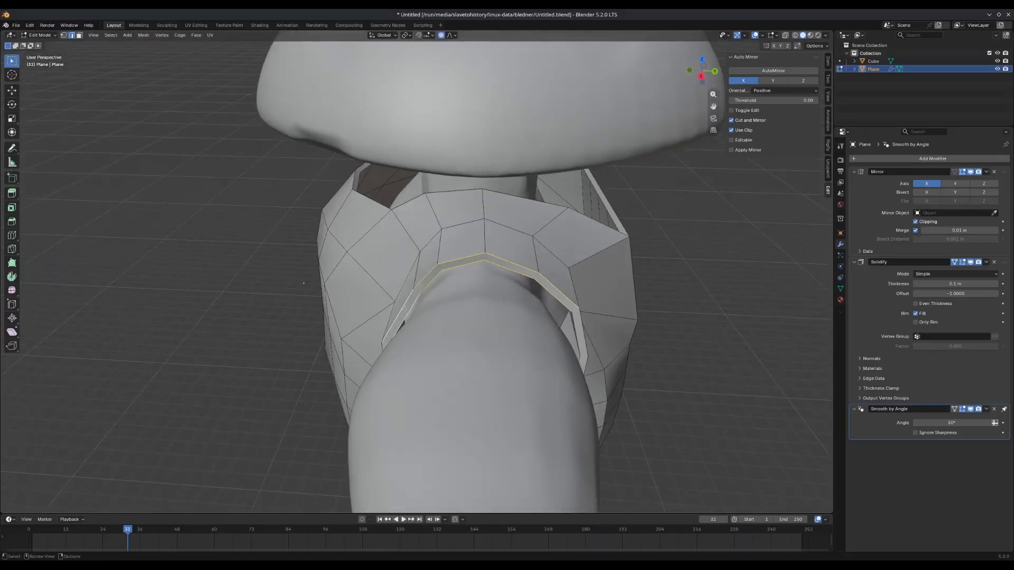
{"action": "key", "text": "g"}
{"action": "left_click", "coordinate": [409, 313]}
{"action": "left_click", "coordinate": [485, 262]}
{"action": "key", "text": "g"}
{"action": "key", "text": "g"}
{"action": "left_click", "coordinate": [489, 271]}
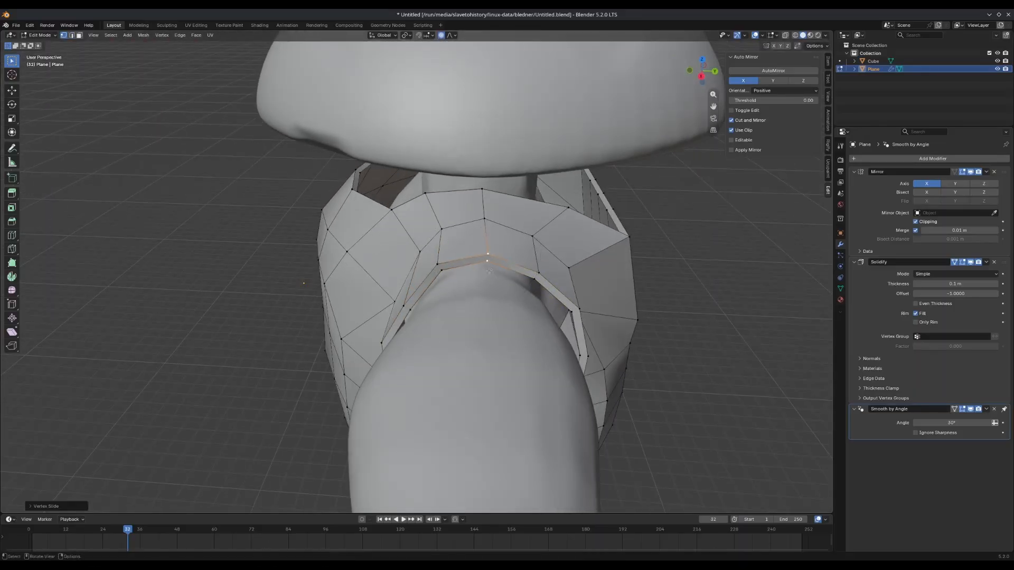
Extrude the upper vertices of the sleeve rim outward over the arm as a shoulder guard and scale it along Y.
{"action": "left_click", "coordinate": [523, 271], "text": "shift"}
{"action": "left_click", "coordinate": [466, 260], "text": "shift"}
{"action": "left_click", "coordinate": [425, 282], "text": "shift"}
{"action": "middle_click_drag", "start_coordinate": [429, 285], "coordinate": [422, 317]}
{"action": "key", "text": "KP_1"}
{"action": "key", "text": "e"}
{"action": "left_click", "coordinate": [542, 277]}
{"action": "key", "text": "s"}
{"action": "key", "text": "y"}
{"action": "left_click", "coordinate": [511, 346]}
Move the vertices of the shoulder guard's outer edge with proportional editing to shape it over the arm.
{"action": "key", "text": "1"}
{"action": "left_click", "coordinate": [534, 308]}
{"action": "key", "text": "g"}
{"action": "left_click", "coordinate": [502, 299]}
{"action": "left_click", "coordinate": [478, 344], "text": "shift"}
{"action": "left_click", "coordinate": [523, 342], "text": "shift"}
{"action": "middle_click_drag", "start_coordinate": [523, 342], "coordinate": [441, 306]}
{"action": "key", "text": "g"}
{"action": "left_click", "coordinate": [576, 366]}
Check the shoulder guard in Object Mode and reposition one more vertex near the armhole.
{"action": "key", "text": "Tab"}
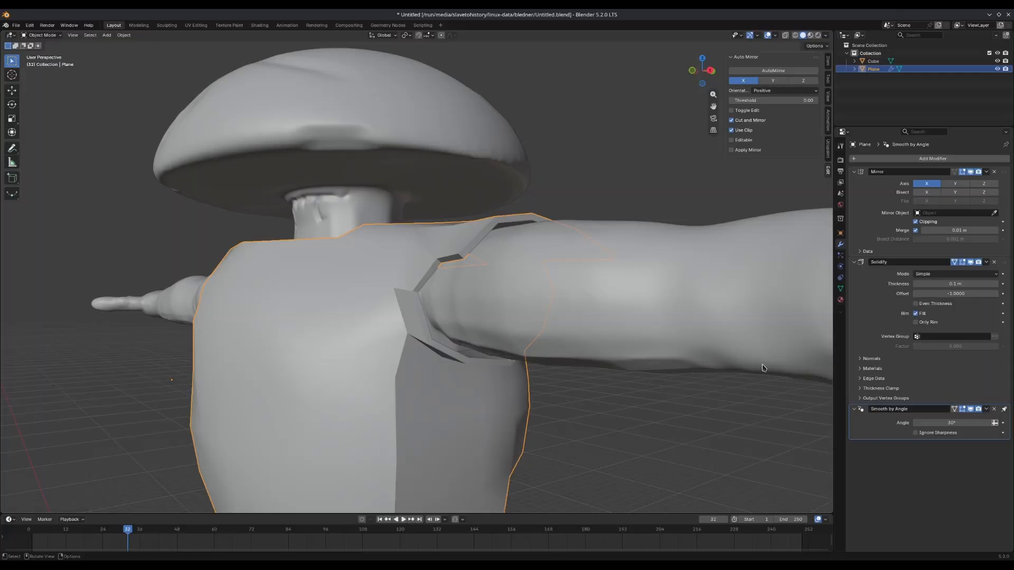
{"action": "middle_click_drag", "start_coordinate": [763, 368], "coordinate": [476, 352]}
{"action": "key", "text": "Tab"}
{"action": "left_click", "coordinate": [447, 332]}
{"action": "key", "text": "g"}
{"action": "left_click", "coordinate": [466, 352]}
{"action": "key", "text": "Tab"}
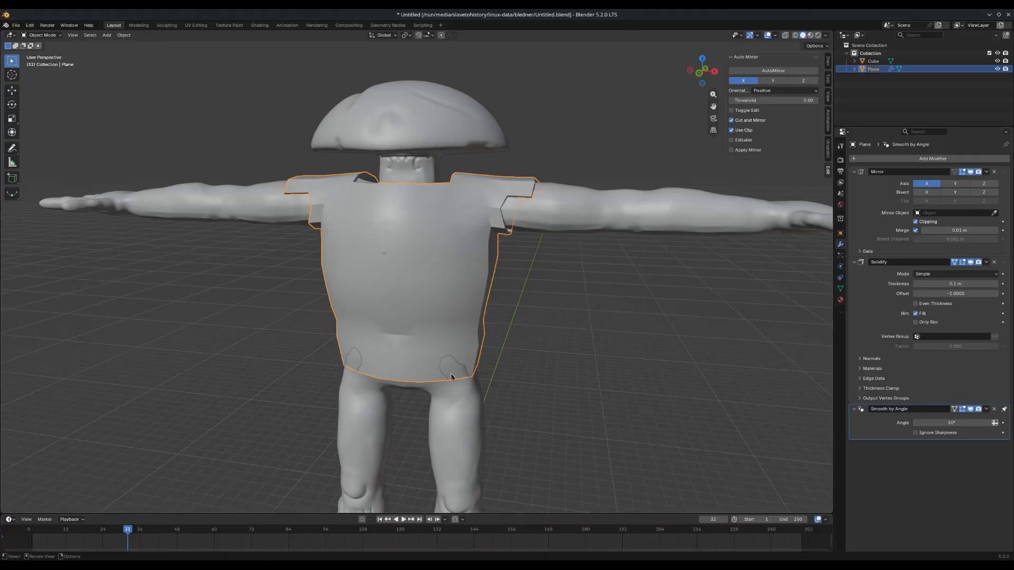
Select the neckline edge loop and move it along Z with proportional editing.
{"action": "mouse_move", "coordinate": [452, 376]}
{"action": "middle_mouse_down"}
{"action": "mouse_move", "coordinate": [564, 377]}
{"action": "mouse_move", "coordinate": [483, 397]}
{"action": "mouse_move", "coordinate": [412, 395]}
{"action": "mouse_move", "coordinate": [459, 362]}
{"action": "middle_mouse_up"}
{"action": "key", "text": "Tab"}
{"action": "scroll", "coordinate": [549, 378], "scroll_direction": "up", "scroll_amount": 4}
{"action": "scroll", "coordinate": [459, 362], "scroll_direction": "up", "scroll_amount": 2}
{"action": "left_click", "coordinate": [459, 362], "text": "alt"}
{"action": "scroll", "coordinate": [432, 456], "scroll_direction": "down", "scroll_amount": 4}
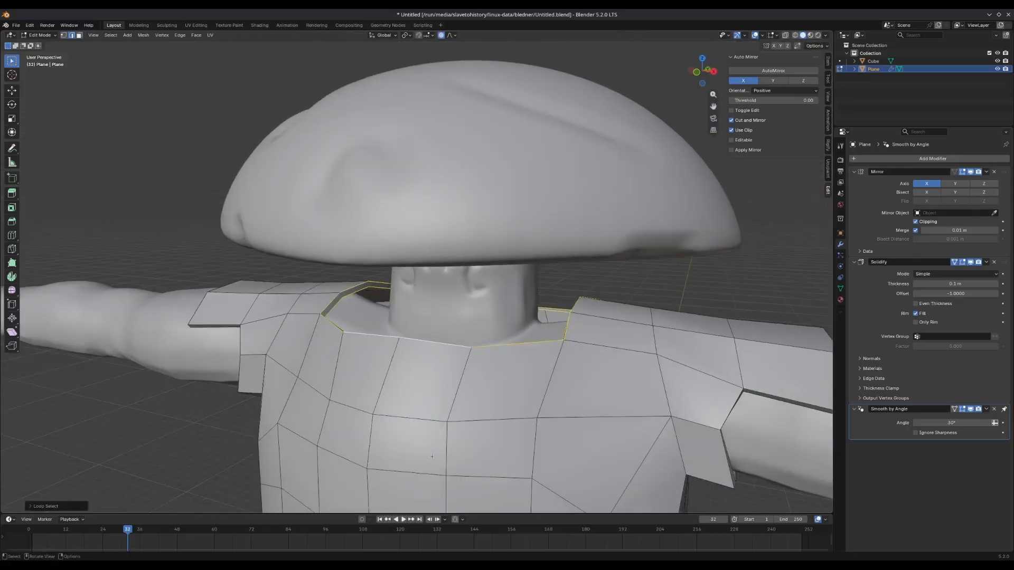
{"action": "middle_click_drag", "start_coordinate": [462, 423], "coordinate": [510, 412]}
{"action": "key", "text": "g"}
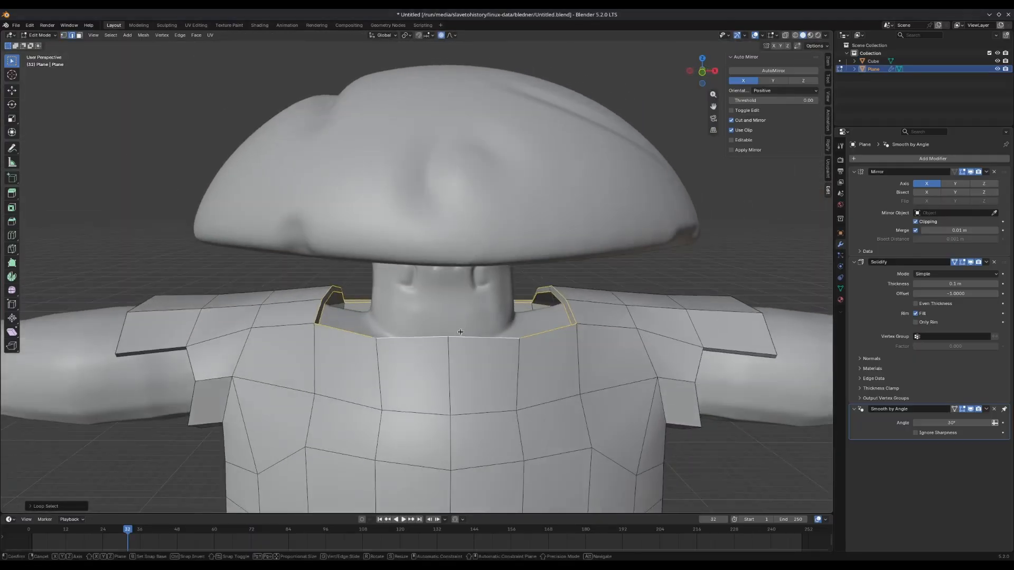
{"action": "key", "text": "z"}
{"action": "left_click", "coordinate": [488, 353]}
Reposition the corner vertex at the back of the neckline.
{"action": "middle_click_drag", "start_coordinate": [488, 352], "coordinate": [346, 364]}
{"action": "key", "text": "1"}
{"action": "left_click", "coordinate": [378, 415]}
{"action": "middle_click_drag", "start_coordinate": [378, 415], "coordinate": [328, 433]}
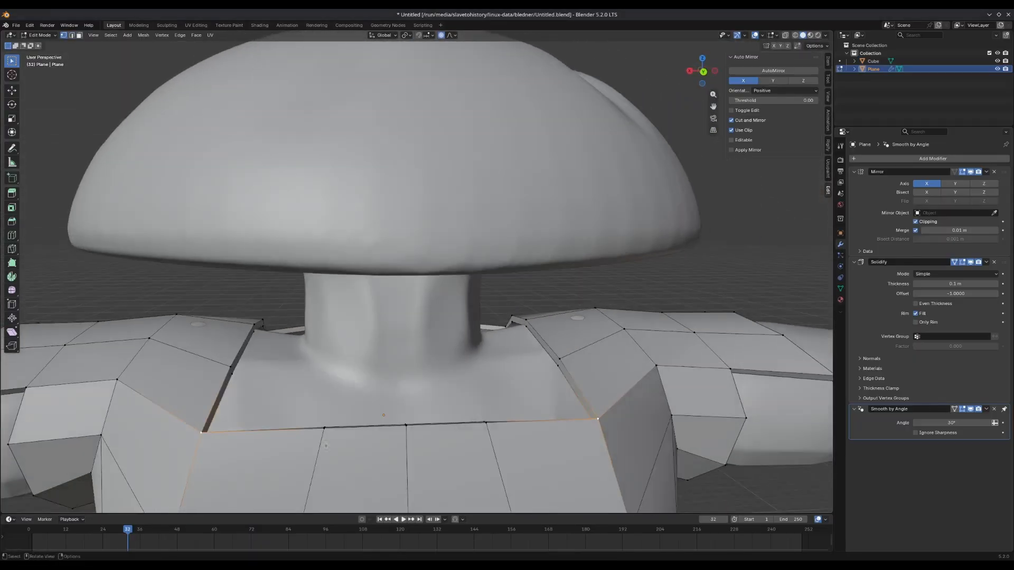
{"action": "key", "text": "g"}
{"action": "left_click", "coordinate": [380, 419]}
Extrude the neckline edge loop into a collar around the neck and scale it.
{"action": "key", "text": "2"}
{"action": "left_click", "coordinate": [384, 424], "text": "alt"}
{"action": "middle_click_drag", "start_coordinate": [404, 426], "coordinate": [534, 437]}
{"action": "key", "text": "e"}
{"action": "left_click", "coordinate": [535, 394]}
{"action": "middle_click_drag", "start_coordinate": [535, 394], "coordinate": [609, 393]}
{"action": "left_click", "coordinate": [604, 398]}
{"action": "key", "text": "s"}
Move the collar's edges with proportional editing, shifting its upper loop along Z, to fit it around the neck.
{"action": "middle_click_drag", "start_coordinate": [555, 317], "coordinate": [608, 319]}
{"action": "key", "text": "g"}
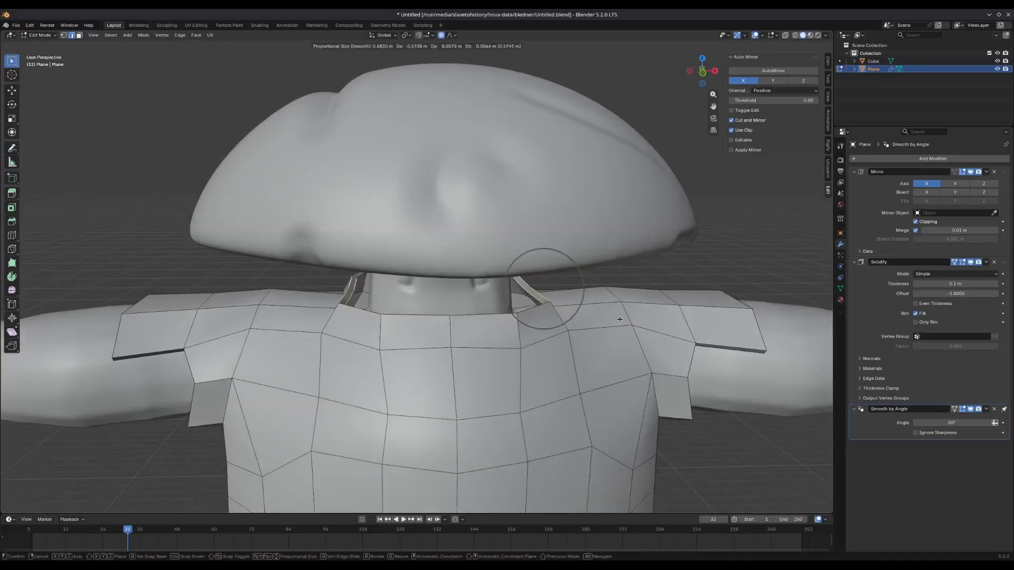
{"action": "left_click", "coordinate": [614, 320]}
{"action": "middle_click_drag", "start_coordinate": [396, 315], "coordinate": [407, 350]}
{"action": "key", "text": "g"}
{"action": "key", "text": "z"}
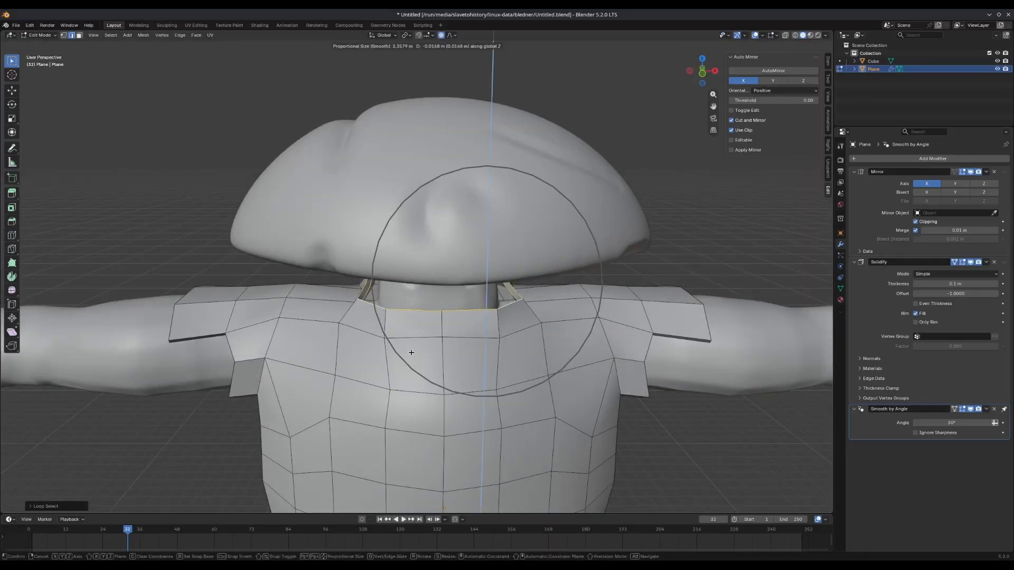
{"action": "left_click", "coordinate": [410, 356]}
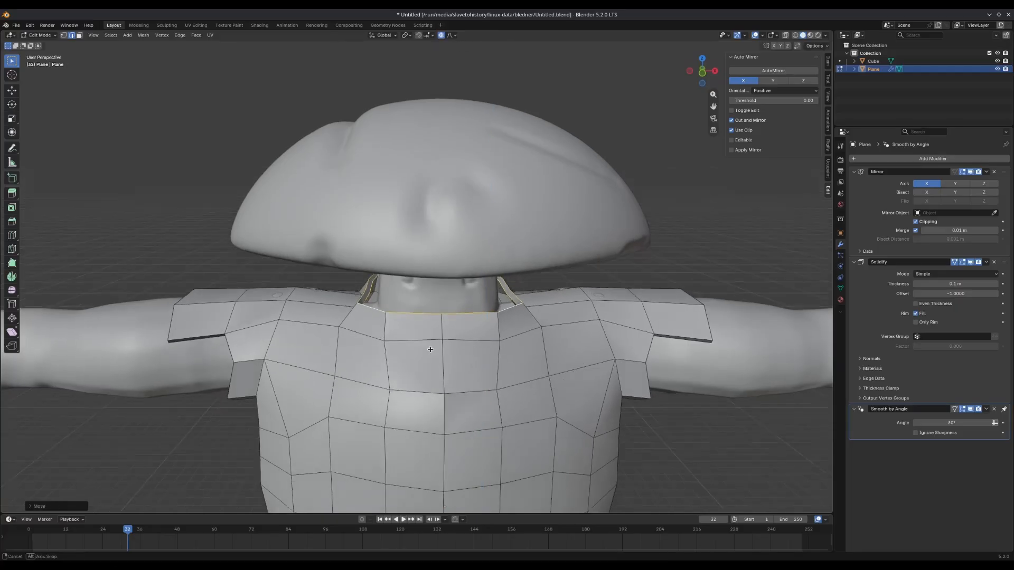
{"action": "middle_click_drag", "start_coordinate": [410, 355], "coordinate": [579, 369]}
{"action": "key", "text": "g"}
{"action": "left_click", "coordinate": [515, 356]}
{"action": "left_click", "coordinate": [579, 369]}
{"action": "scroll", "coordinate": [539, 357], "scroll_direction": "down", "scroll_amount": 3}
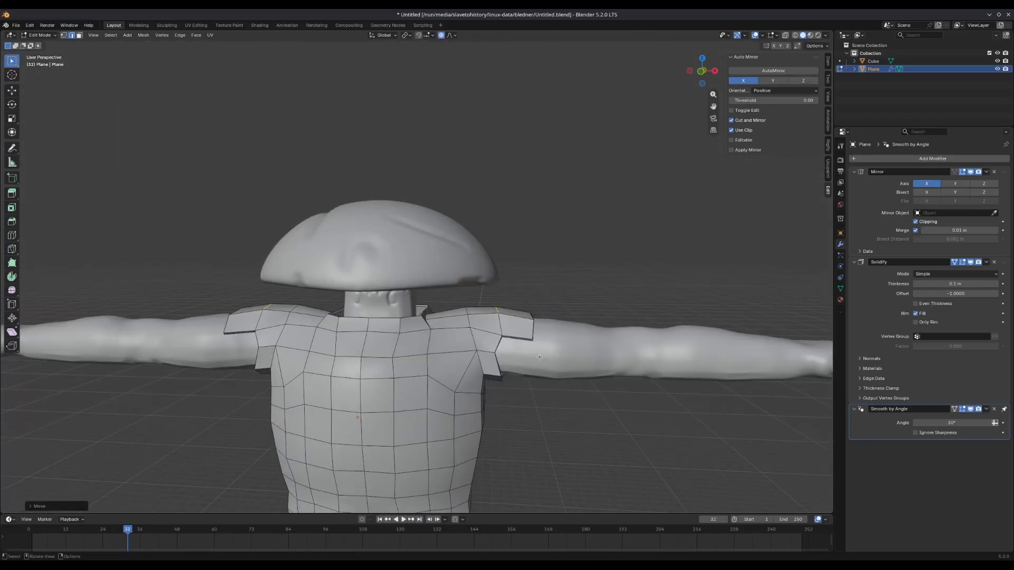
Move a vertex on the front of the torso along Y with proportional editing.
{"action": "scroll", "coordinate": [329, 370], "scroll_direction": "up", "scroll_amount": 5}
{"action": "key", "text": "1"}
{"action": "left_click", "coordinate": [397, 394]}
{"action": "key", "text": "g"}
{"action": "key", "text": "y"}
{"action": "middle_click_drag", "start_coordinate": [407, 394], "coordinate": [479, 389]}
{"action": "left_click", "coordinate": [404, 391]}
Move vertices on the front of the torso armour along Y with proportional editing.
{"action": "left_click", "coordinate": [446, 397]}
{"action": "key", "text": "g"}
{"action": "key", "text": "y"}
{"action": "left_click", "coordinate": [375, 412]}
{"action": "key", "text": "g"}
{"action": "key", "text": "y"}
{"action": "left_click", "coordinate": [408, 440]}
Move two vertices near the middle of the chest along Y with proportional editing.
{"action": "left_click", "coordinate": [458, 384]}
{"action": "key", "text": "g"}
{"action": "key", "text": "y"}
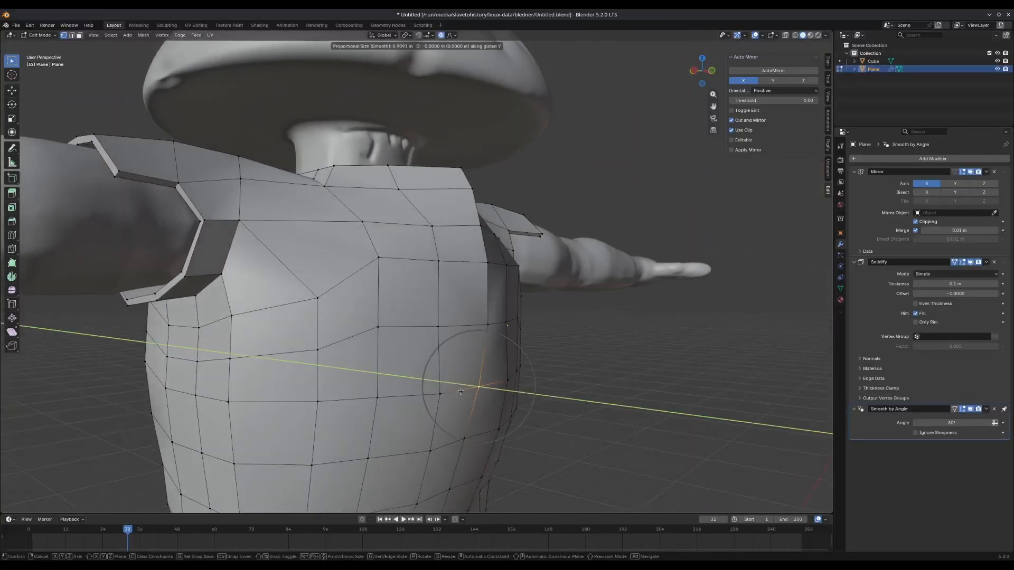
{"action": "left_click", "coordinate": [478, 392]}
{"action": "left_click", "coordinate": [467, 435]}
{"action": "key", "text": "g"}
{"action": "key", "text": "y"}
{"action": "left_click", "coordinate": [467, 436]}
Move the vertical row of vertices beside the chest's centreline along Y with proportional editing to round the chest.
{"action": "middle_click_drag", "start_coordinate": [467, 437], "coordinate": [561, 330]}
{"action": "key", "text": "g"}
{"action": "key", "text": "y"}
{"action": "left_click", "coordinate": [507, 338]}
{"action": "left_click", "coordinate": [561, 330]}
{"action": "middle_click_drag", "start_coordinate": [584, 263], "coordinate": [577, 291]}
{"action": "key", "text": "g"}
{"action": "key", "text": "y"}
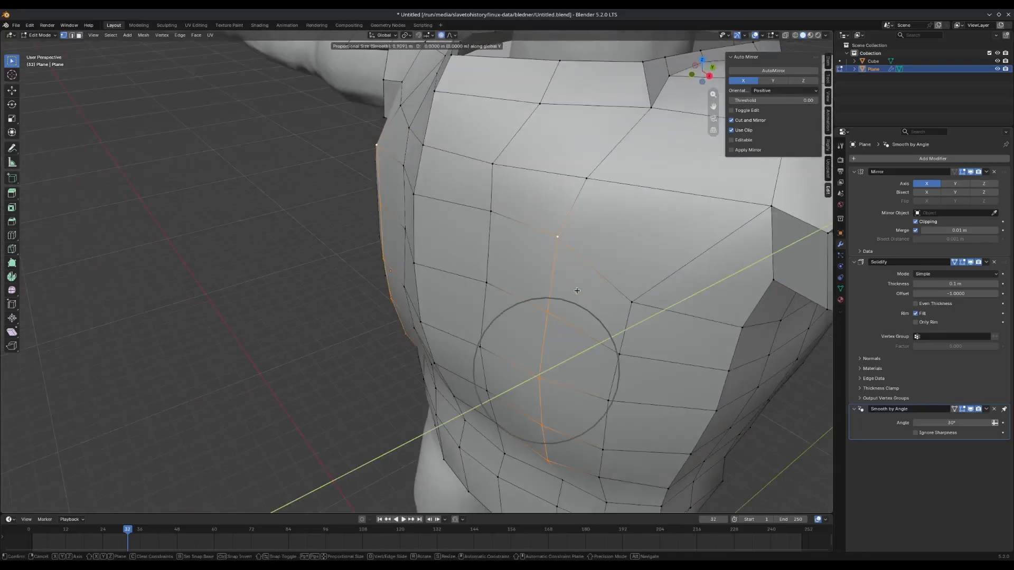
{"action": "left_click", "coordinate": [585, 281]}
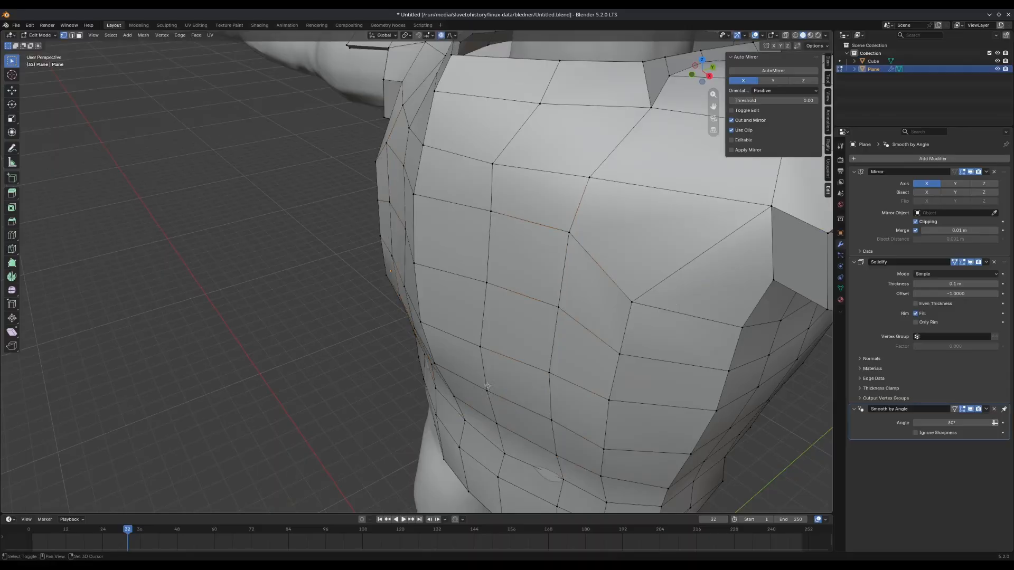
Adjust the lower chest vertices along Y and the outer chest vertices within the horizontal plane.
{"action": "key", "text": "g"}
{"action": "key", "text": "y"}
{"action": "left_click", "coordinate": [497, 298]}
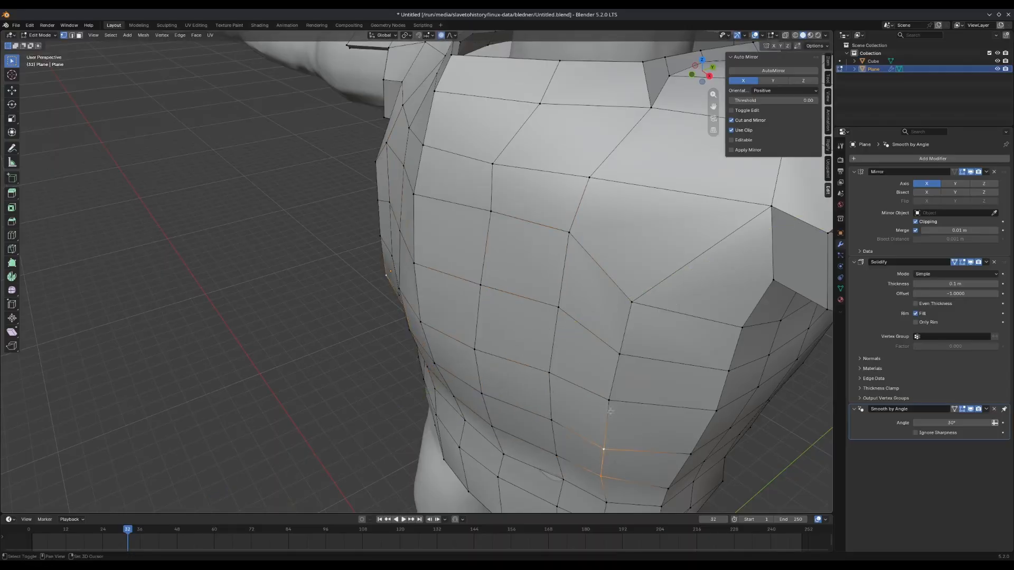
{"action": "key", "text": "g"}
{"action": "key", "text": "shift+z"}
{"action": "left_click", "coordinate": [652, 345]}
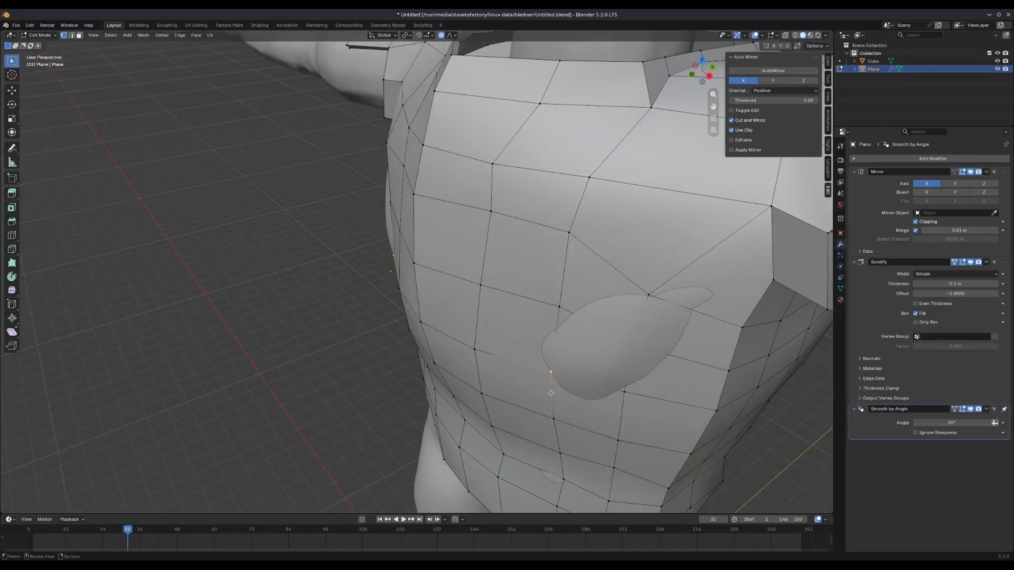
Move the vertices on the armour's flank within the horizontal plane with proportional editing.
{"action": "scroll", "coordinate": [593, 363], "scroll_direction": "down", "scroll_amount": 5}
{"action": "middle_click_drag", "start_coordinate": [593, 362], "coordinate": [568, 344]}
{"action": "key", "text": "g"}
{"action": "key", "text": "shift+z"}
{"action": "left_click", "coordinate": [561, 295]}
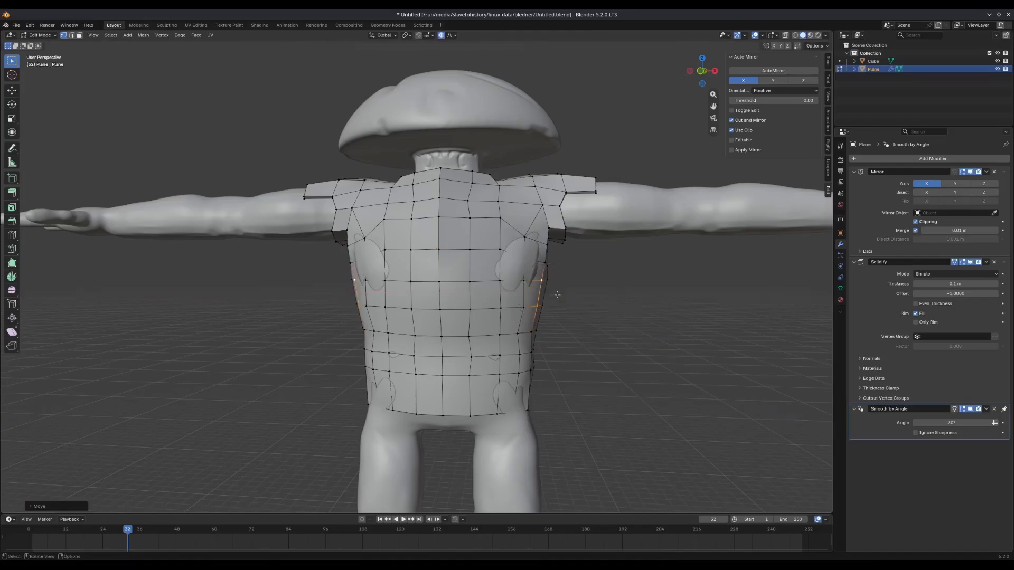
{"action": "mouse_move", "coordinate": [561, 294]}
{"action": "middle_mouse_down"}
{"action": "mouse_move", "coordinate": [541, 346]}
{"action": "mouse_move", "coordinate": [528, 294]}
{"action": "mouse_move", "coordinate": [586, 296]}
{"action": "mouse_move", "coordinate": [525, 262]}
{"action": "middle_mouse_up"}
Switch to sculpting the body and use the Grab brush to tuck its chest inside the armour.
{"action": "left_click", "coordinate": [536, 350]}
{"action": "key", "text": "Tab"}
{"action": "left_click", "coordinate": [432, 225]}
{"action": "left_click", "coordinate": [167, 26]}
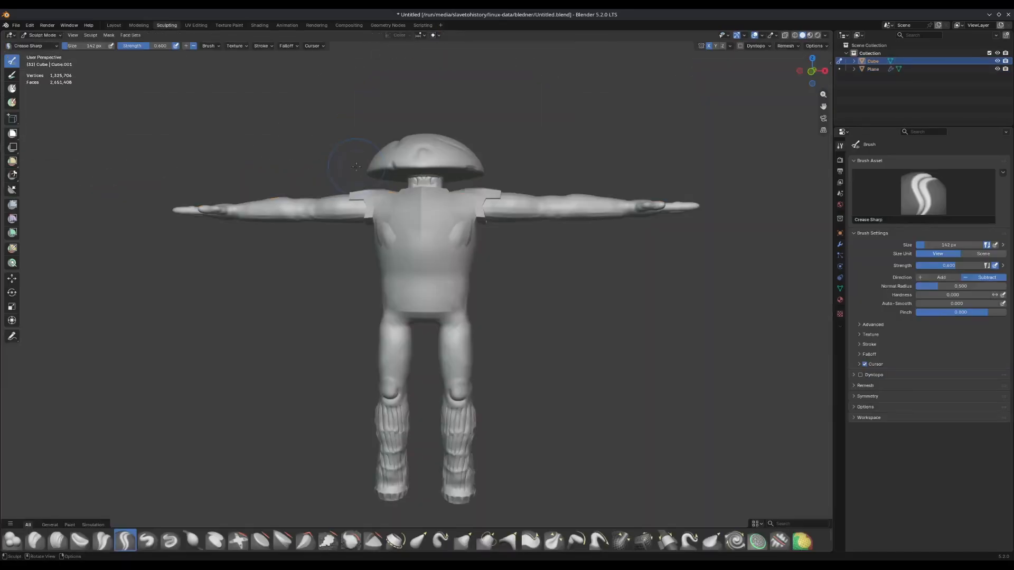
{"action": "scroll", "coordinate": [446, 256], "scroll_direction": "up", "scroll_amount": 2}
{"action": "key", "text": "g"}
{"action": "middle_click_drag", "start_coordinate": [448, 258], "coordinate": [405, 249]}
{"action": "mouse_move", "coordinate": [487, 256]}
{"action": "middle_mouse_down"}
{"action": "mouse_move", "coordinate": [479, 319]}
{"action": "mouse_move", "coordinate": [457, 317]}
{"action": "mouse_move", "coordinate": [440, 371]}
{"action": "middle_mouse_up"}
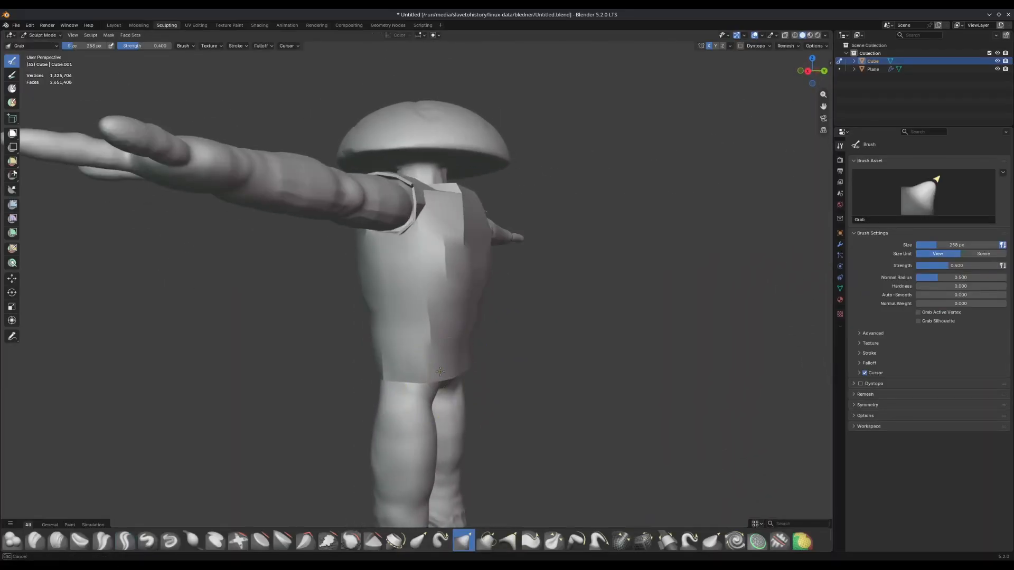
{"action": "scroll", "coordinate": [475, 301], "scroll_direction": "down", "scroll_amount": 2}
{"action": "middle_click_drag", "start_coordinate": [456, 277], "coordinate": [495, 302]}
Return to the Layout workspace and open the torso armour mesh for editing.
{"action": "left_click", "coordinate": [113, 25]}
{"action": "left_click", "coordinate": [345, 225]}
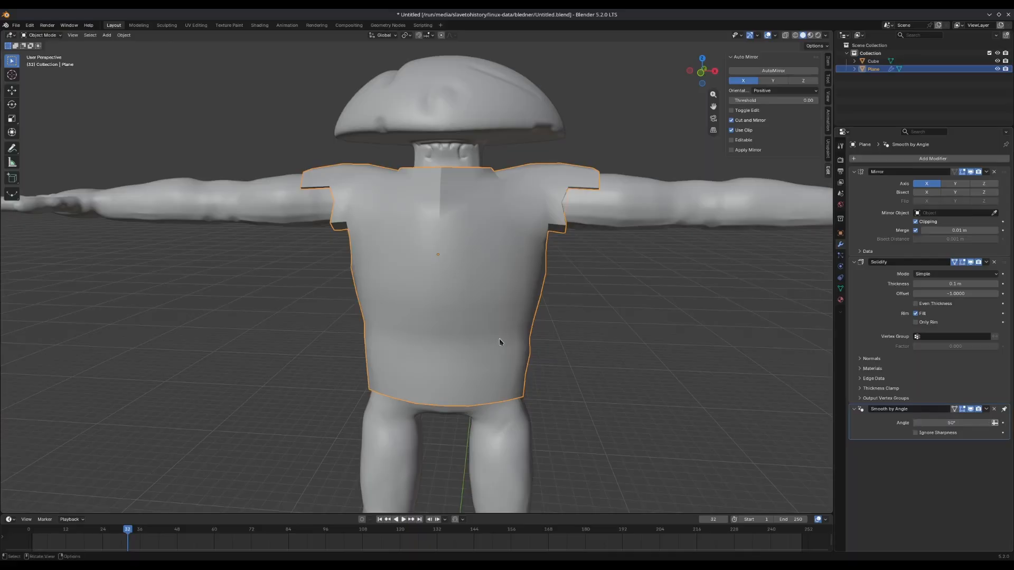
{"action": "key", "text": "Tab"}
{"action": "scroll", "coordinate": [499, 341], "scroll_direction": "up", "scroll_amount": 2}
{"action": "middle_click_drag", "start_coordinate": [499, 341], "coordinate": [468, 311]}
{"action": "key", "text": "g"}
{"action": "key", "text": "x"}
{"action": "key", "text": "Escape"}
{"action": "key", "text": "Tab"}
{"action": "key", "text": "Tab"}
Reposition the vertex beside the centreline on the armour's lower front and save the file.
{"action": "left_click", "coordinate": [491, 365]}
{"action": "key", "text": "g"}
{"action": "left_click", "coordinate": [492, 364]}
{"action": "scroll", "coordinate": [372, 308], "scroll_direction": "down", "scroll_amount": 2}
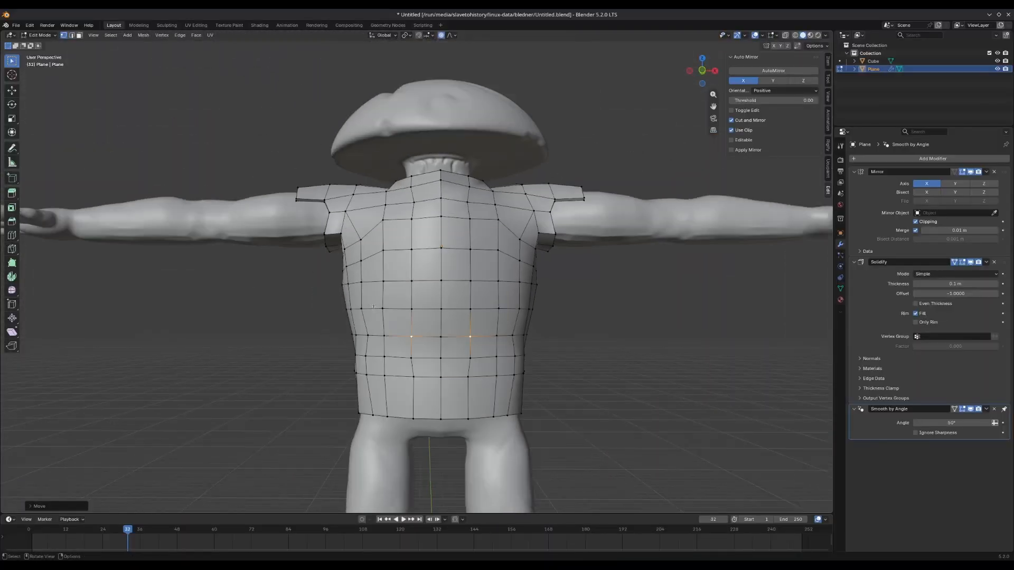
{"action": "key", "text": "ctrl+s"}
Examine the armour's shape from several sides, both shaded and with its mesh edges shown.
{"action": "key", "text": "Tab"}
{"action": "middle_click_drag", "start_coordinate": [373, 308], "coordinate": [438, 269]}
{"action": "scroll", "coordinate": [436, 246], "scroll_direction": "up", "scroll_amount": 4}
{"action": "scroll", "coordinate": [439, 270], "scroll_direction": "down", "scroll_amount": 4}
{"action": "key", "text": "Tab"}
{"action": "scroll", "coordinate": [438, 270], "scroll_direction": "down", "scroll_amount": 1}
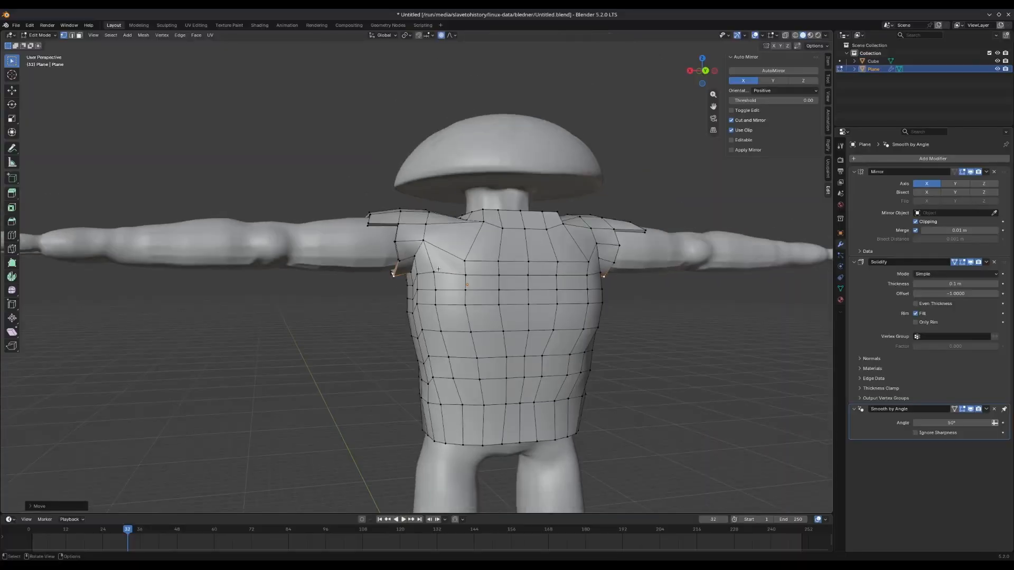
{"action": "key", "text": "Tab"}
{"action": "scroll", "coordinate": [485, 290], "scroll_direction": "down", "scroll_amount": 1}
{"action": "middle_click_drag", "start_coordinate": [484, 290], "coordinate": [501, 304]}
{"action": "key", "text": "Tab"}
{"action": "key", "text": "Tab"}
{"action": "key", "text": "Tab"}
Move the vertical centre edge loop of the armour's back along Y with proportional editing.
{"action": "scroll", "coordinate": [492, 306], "scroll_direction": "up", "scroll_amount": 2}
{"action": "left_click", "coordinate": [492, 305], "text": "alt"}
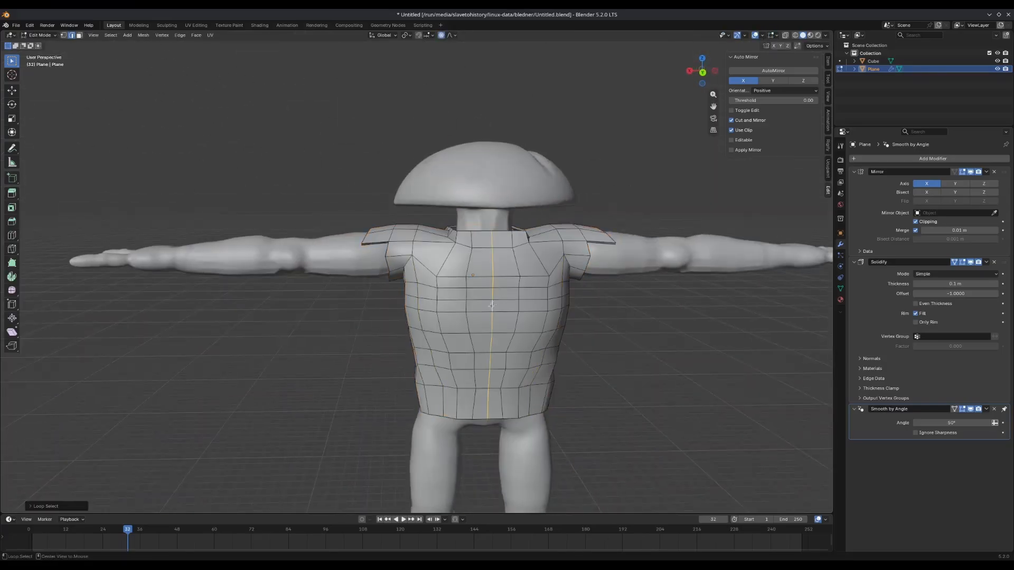
{"action": "key", "text": "g"}
{"action": "key", "text": "y"}
{"action": "middle_click_drag", "start_coordinate": [520, 271], "coordinate": [570, 275]}
{"action": "left_click", "coordinate": [573, 290]}
{"action": "scroll", "coordinate": [568, 254], "scroll_direction": "up", "scroll_amount": 3}
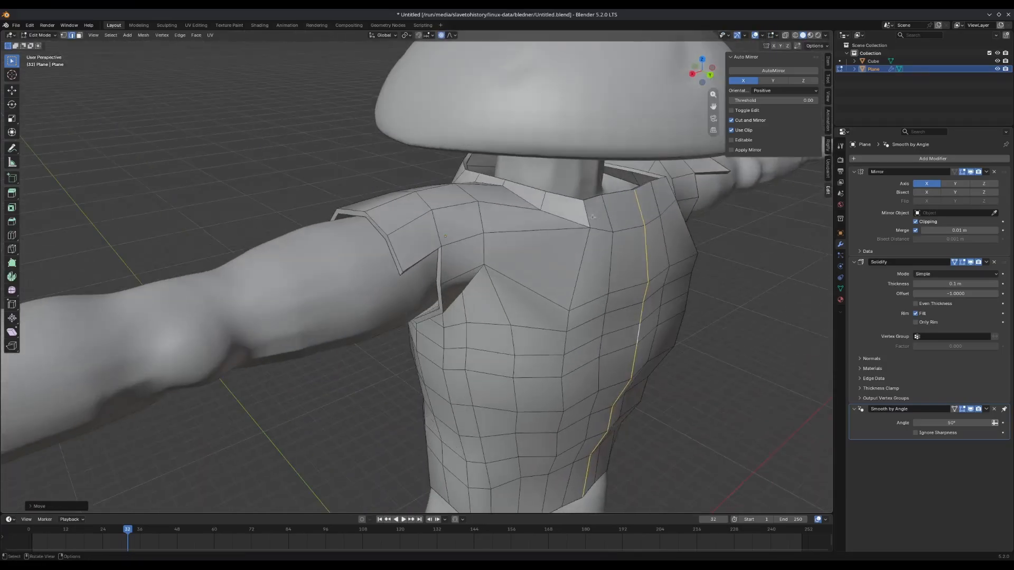
Move faces on the armour's upper back along Y with proportional editing.
{"action": "middle_click_drag", "start_coordinate": [568, 237], "coordinate": [502, 296]}
{"action": "key", "text": "3"}
{"action": "left_click", "coordinate": [498, 285], "text": "alt"}
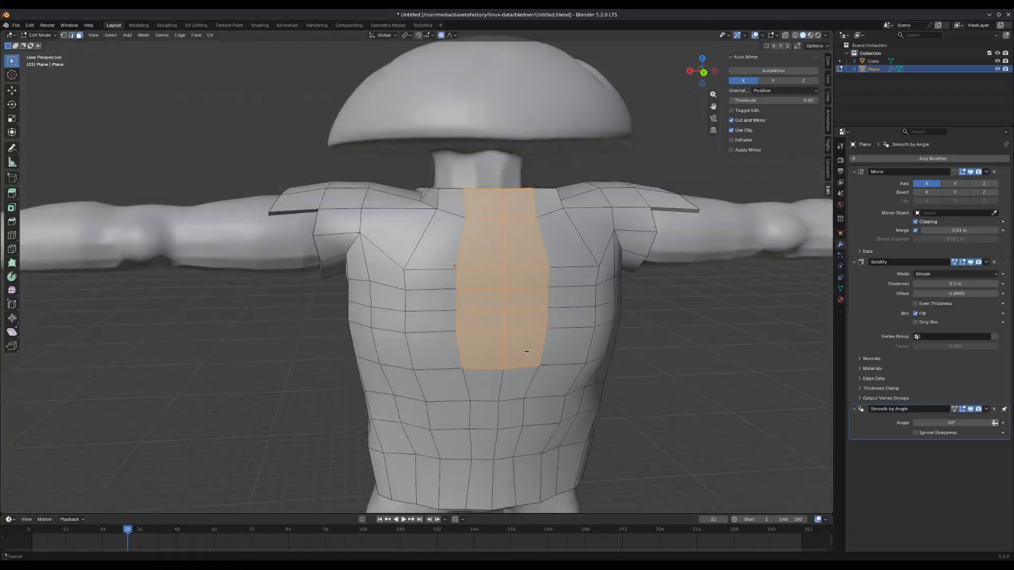
{"action": "scroll", "coordinate": [480, 259], "scroll_direction": "up", "scroll_amount": 2}
{"action": "left_click", "coordinate": [477, 247]}
{"action": "middle_click_drag", "start_coordinate": [480, 221], "coordinate": [472, 264]}
{"action": "key", "text": "g"}
{"action": "key", "text": "y"}
{"action": "left_click", "coordinate": [564, 242]}
{"action": "key", "text": "g"}
{"action": "key", "text": "y"}
{"action": "left_click", "coordinate": [437, 304]}
Move an edge on the armour's back within the horizontal plane.
{"action": "key", "text": "2"}
{"action": "left_click", "coordinate": [425, 294]}
{"action": "middle_click_drag", "start_coordinate": [426, 294], "coordinate": [485, 315]}
{"action": "key", "text": "g"}
{"action": "key", "text": "shift+z"}
{"action": "left_click", "coordinate": [480, 311]}
Shift back vertices within the horizontal plane, and a lower-back vertex along Y, with proportional editing.
{"action": "key", "text": "1"}
{"action": "middle_click_drag", "start_coordinate": [480, 310], "coordinate": [460, 211]}
{"action": "key", "text": "g"}
{"action": "key", "text": "shift+z"}
{"action": "left_click", "coordinate": [469, 270]}
{"action": "middle_click_drag", "start_coordinate": [469, 269], "coordinate": [473, 301]}
{"action": "key", "text": "g"}
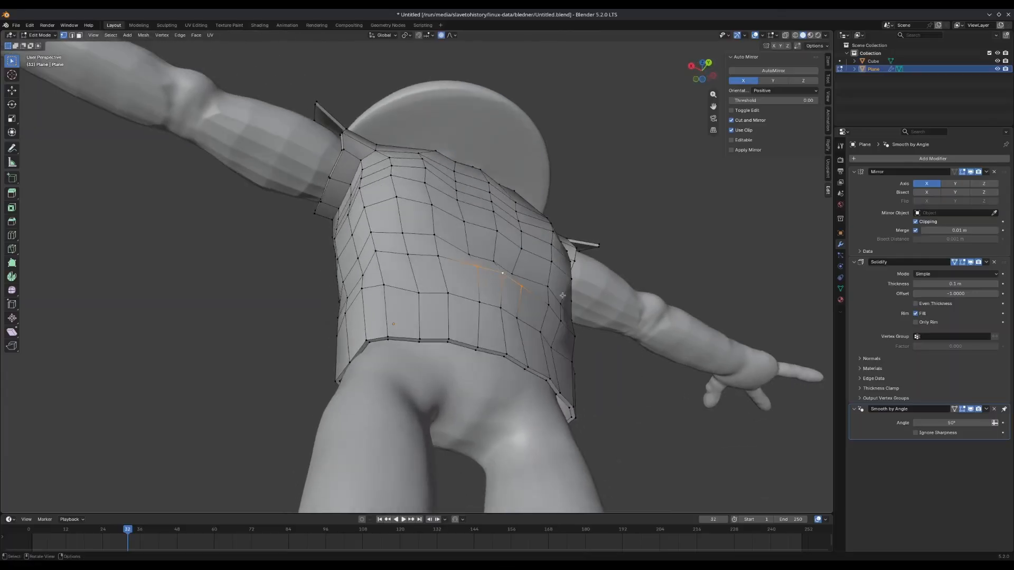
{"action": "key", "text": "g"}
{"action": "key", "text": "y"}
{"action": "left_click", "coordinate": [553, 300]}
Move two more vertices on the lower back along Y with proportional editing.
{"action": "middle_click_drag", "start_coordinate": [549, 296], "coordinate": [438, 342]}
{"action": "left_click", "coordinate": [472, 357]}
{"action": "key", "text": "g"}
{"action": "key", "text": "y"}
{"action": "left_click", "coordinate": [470, 365]}
{"action": "left_click", "coordinate": [466, 384]}
{"action": "key", "text": "g"}
{"action": "key", "text": "y"}
{"action": "left_click", "coordinate": [468, 394]}
{"action": "scroll", "coordinate": [434, 326], "scroll_direction": "down", "scroll_amount": 3}
Sculpt the armour with the Grab brush to narrow its waist and refine the chest and shoulder shape.
{"action": "key", "text": "Tab"}
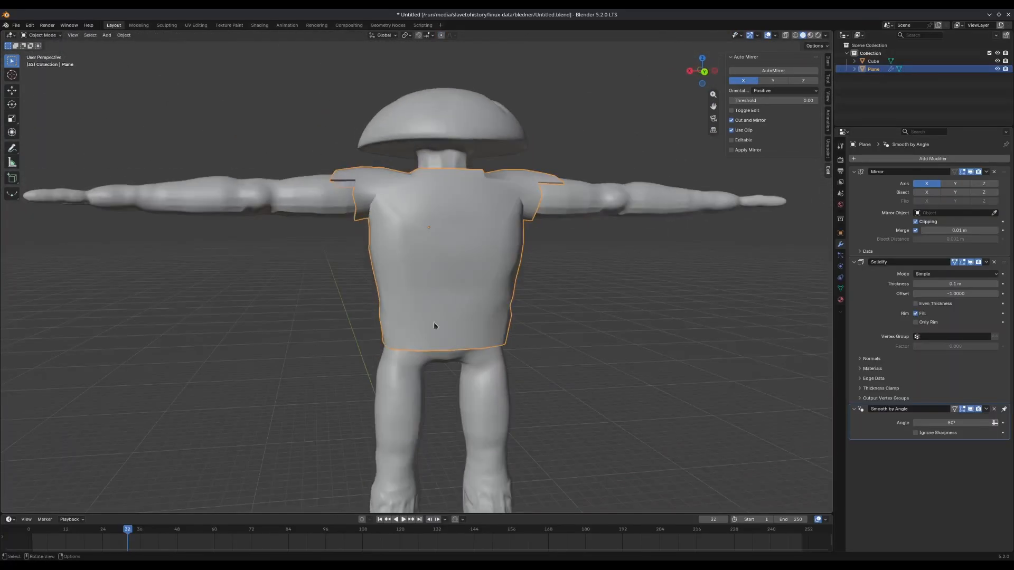
{"action": "left_click", "coordinate": [175, 25]}
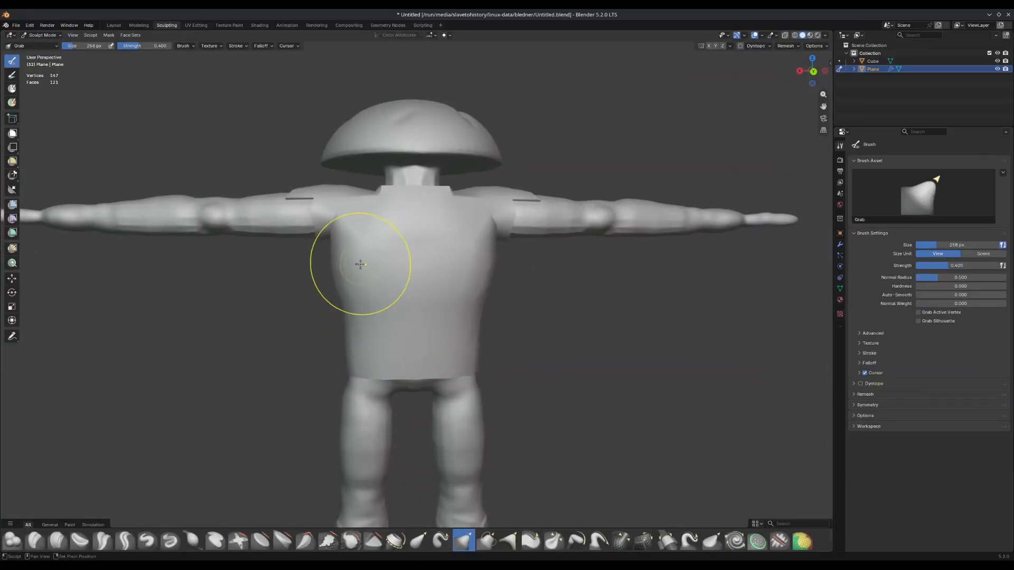
{"action": "mouse_move", "coordinate": [390, 244]}
{"action": "middle_mouse_down"}
{"action": "mouse_move", "coordinate": [498, 357]}
{"action": "mouse_move", "coordinate": [468, 292]}
{"action": "mouse_move", "coordinate": [444, 317]}
{"action": "mouse_move", "coordinate": [422, 296]}
{"action": "mouse_move", "coordinate": [405, 328]}
{"action": "mouse_move", "coordinate": [353, 269]}
{"action": "middle_mouse_up"}
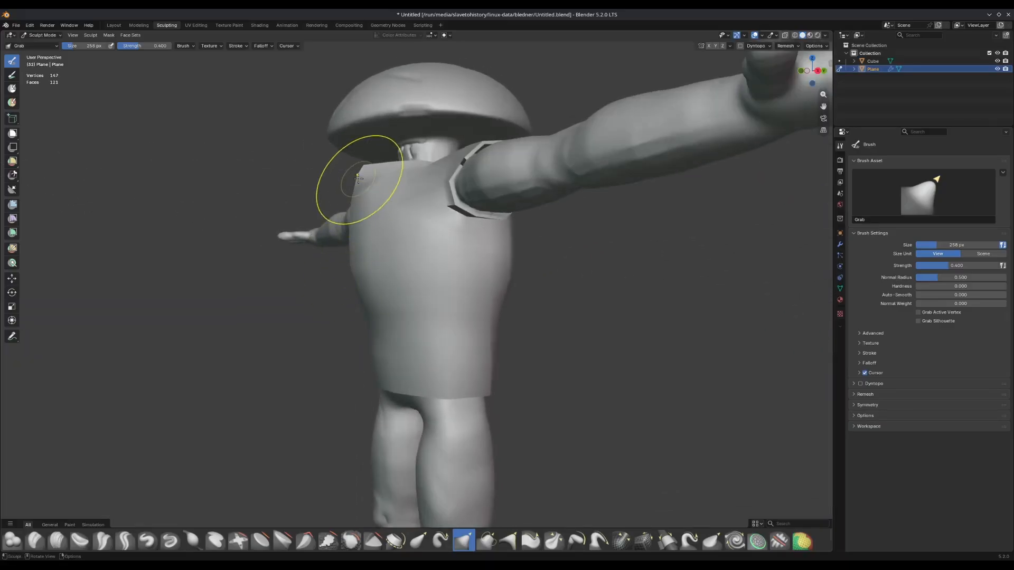
{"action": "middle_click_drag", "start_coordinate": [358, 179], "coordinate": [489, 239]}
{"action": "mouse_move", "coordinate": [548, 192]}
{"action": "middle_mouse_down"}
{"action": "mouse_move", "coordinate": [324, 336]}
{"action": "mouse_move", "coordinate": [407, 272]}
{"action": "mouse_move", "coordinate": [393, 156]}
{"action": "middle_mouse_up"}
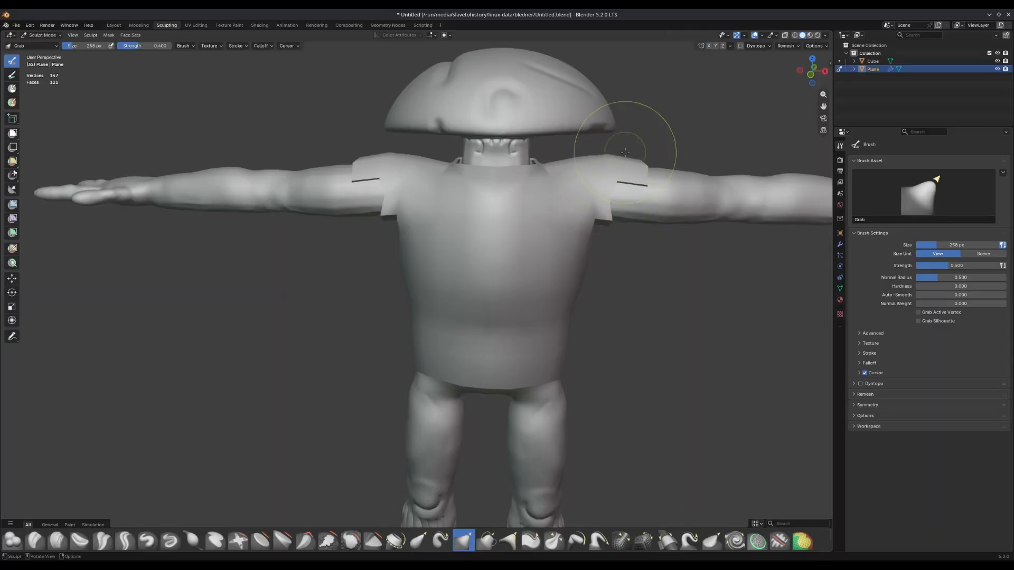
{"action": "mouse_move", "coordinate": [625, 152]}
{"action": "middle_mouse_down"}
{"action": "mouse_move", "coordinate": [556, 329]}
{"action": "mouse_move", "coordinate": [495, 385]}
{"action": "middle_mouse_up"}
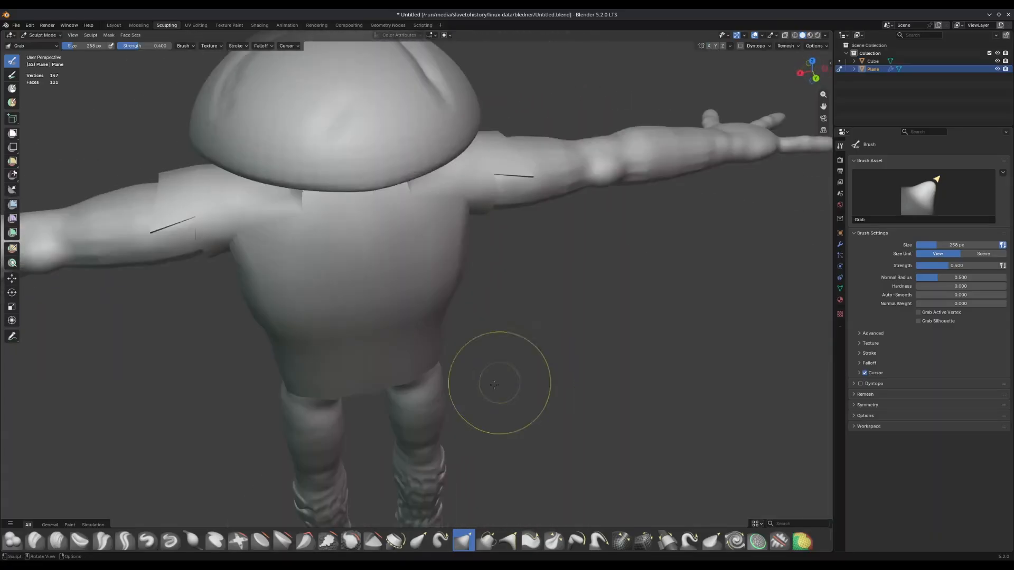
Sculpt the body with the Grab brush so that it fits beneath the reshaped armour.
{"action": "mouse_move", "coordinate": [288, 398]}
{"action": "middle_mouse_down"}
{"action": "mouse_move", "coordinate": [340, 344]}
{"action": "mouse_move", "coordinate": [366, 267]}
{"action": "mouse_move", "coordinate": [532, 298]}
{"action": "mouse_move", "coordinate": [480, 261]}
{"action": "middle_mouse_up"}
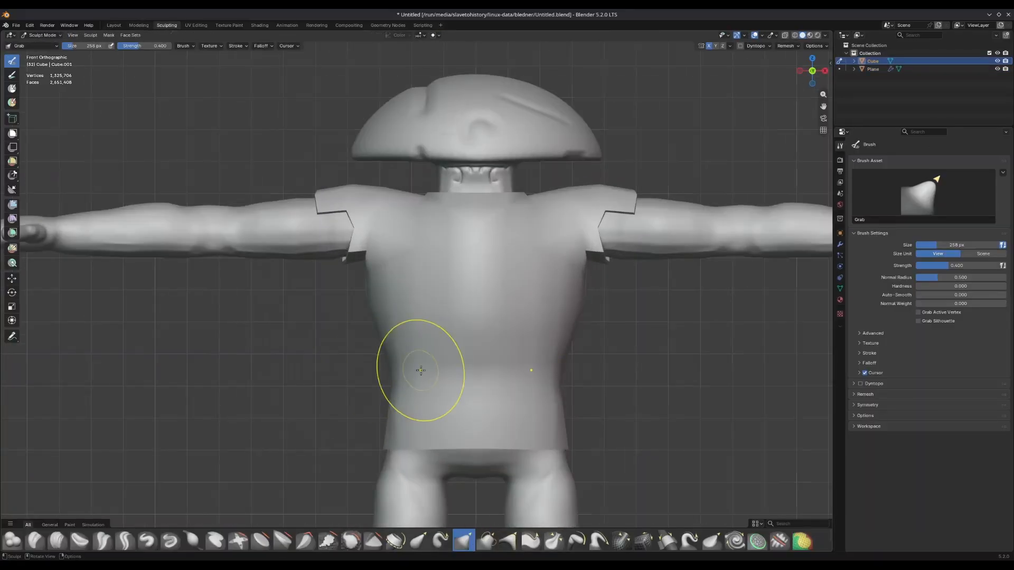
{"action": "middle_click_drag", "start_coordinate": [420, 370], "coordinate": [439, 300]}
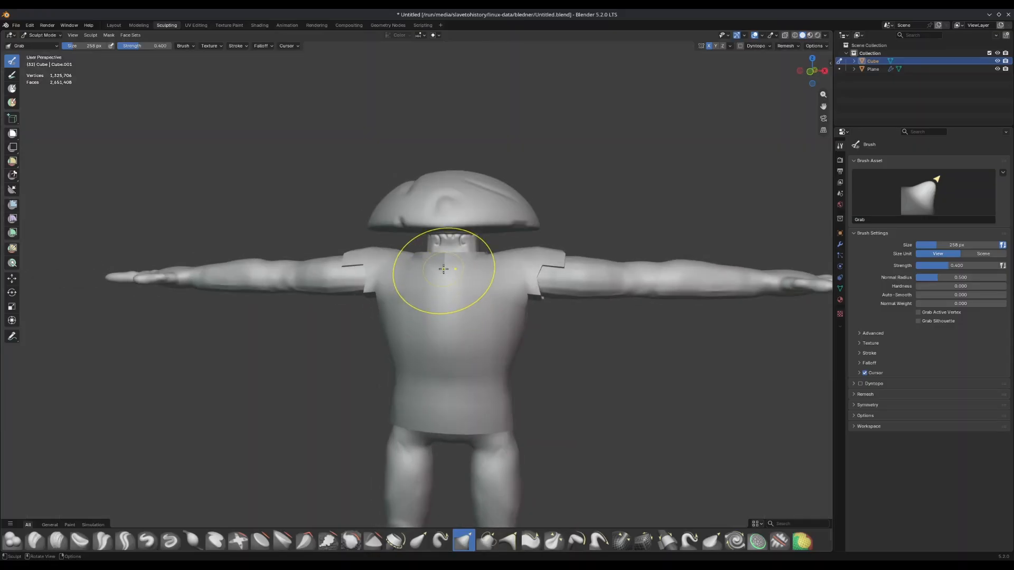
{"action": "middle_click_drag", "start_coordinate": [444, 269], "coordinate": [418, 256]}
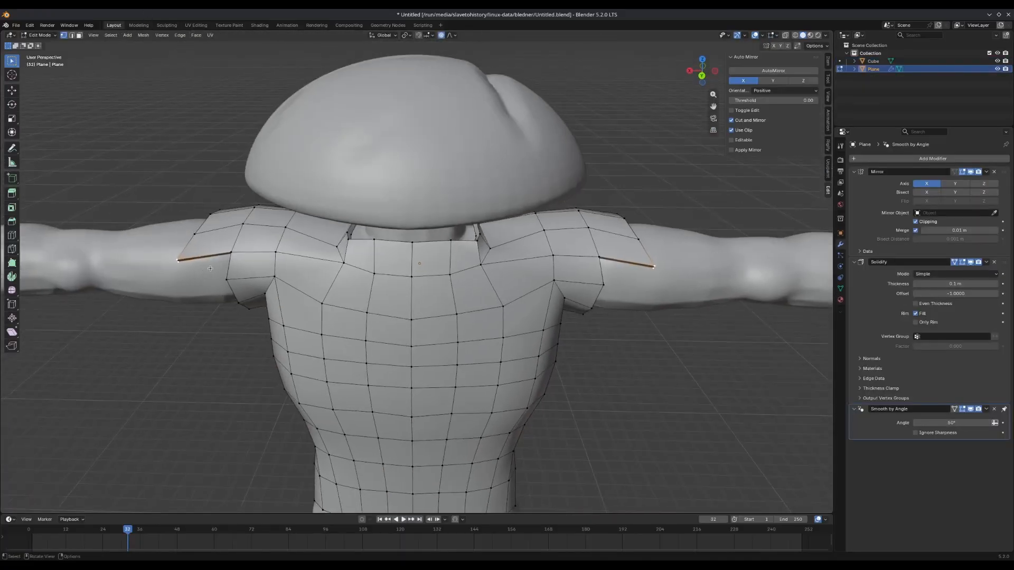
Move the outer corner vertices of the shoulder guards within the horizontal plane and save the file.
{"action": "key", "text": "g"}
{"action": "key", "text": "shift+z"}
{"action": "left_click", "coordinate": [217, 267]}
{"action": "middle_click_drag", "start_coordinate": [219, 267], "coordinate": [422, 285]}
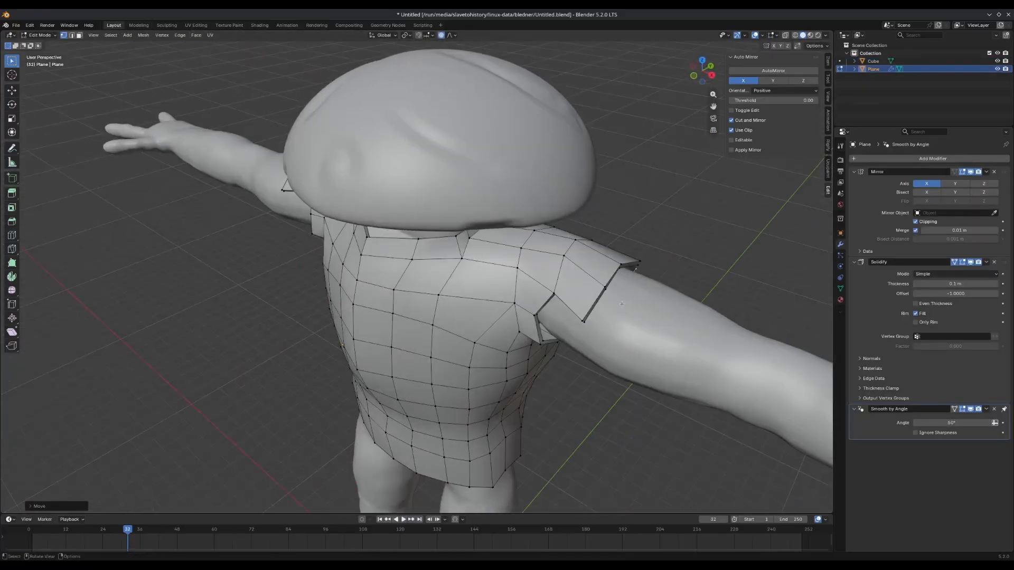
{"action": "key", "text": "g"}
{"action": "key", "text": "shift+z"}
{"action": "left_click", "coordinate": [593, 303]}
{"action": "middle_click_drag", "start_coordinate": [593, 303], "coordinate": [443, 253]}
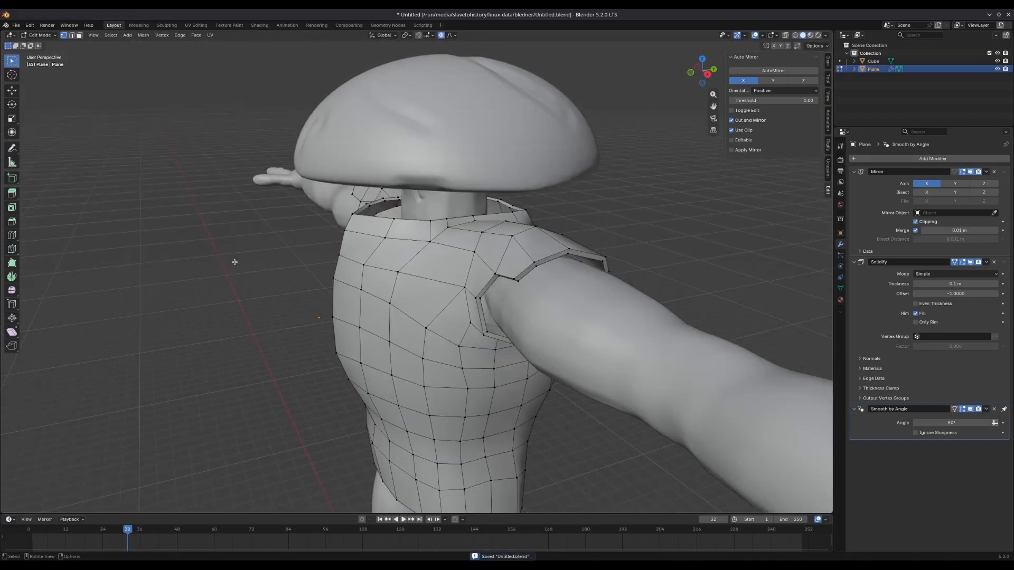
{"action": "middle_click_drag", "start_coordinate": [233, 255], "coordinate": [322, 251]}
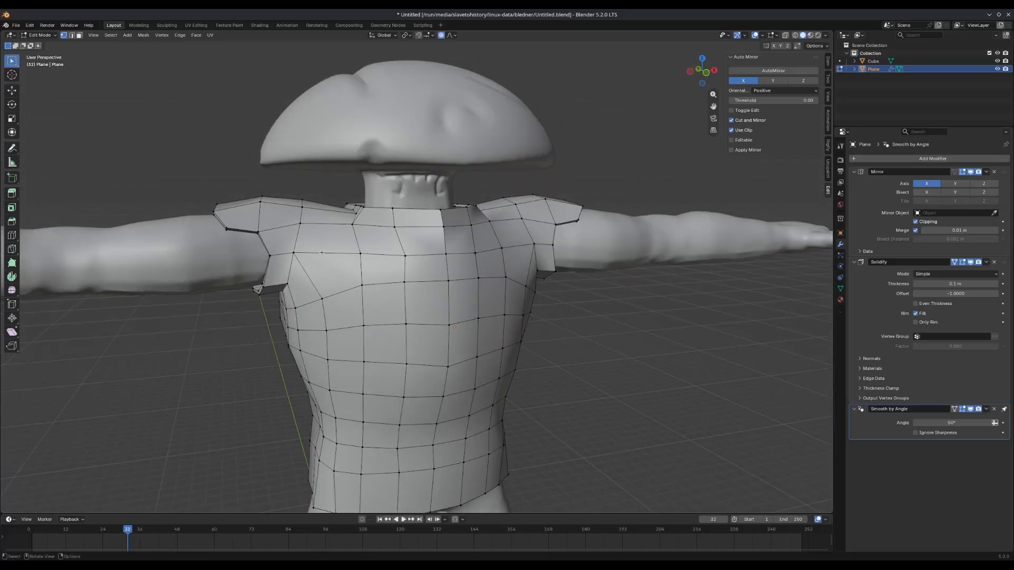
Leave mesh editing, deselect the armour and save the file.
{"action": "scroll", "coordinate": [322, 253], "scroll_direction": "down", "scroll_amount": 5}
{"action": "middle_click_drag", "start_coordinate": [322, 252], "coordinate": [390, 273]}
{"action": "key", "text": "Tab"}
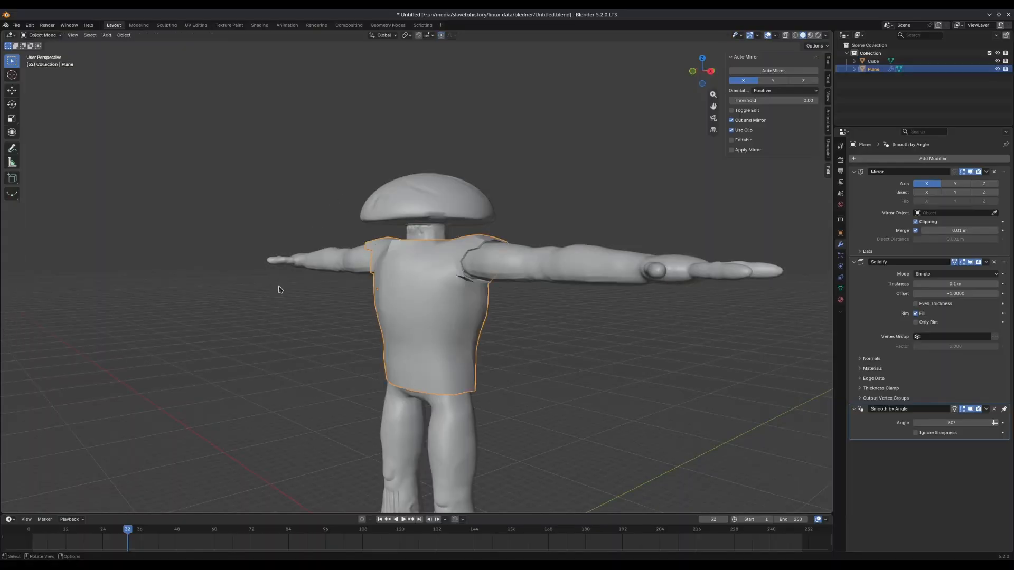
{"action": "left_click", "coordinate": [279, 289]}
{"action": "middle_click_drag", "start_coordinate": [278, 289], "coordinate": [342, 297]}
{"action": "key", "text": "ctrl+s"}
Add a cylinder mesh to the scene and open it for editing.
{"action": "middle_click_drag", "start_coordinate": [422, 312], "coordinate": [497, 302]}
{"action": "key", "text": "shift+a"}
{"action": "mouse_move", "coordinate": [496, 304]}
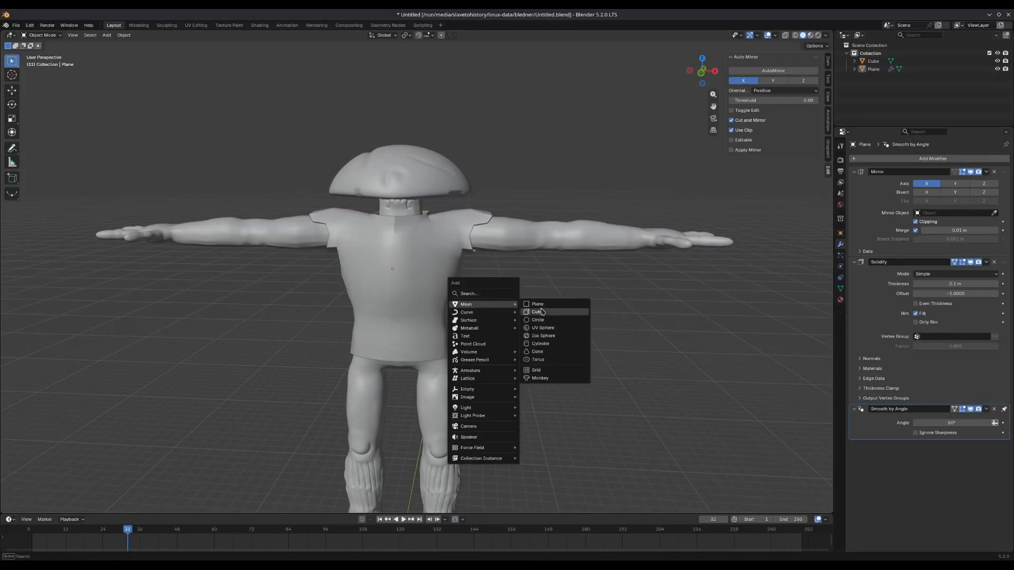
{"action": "left_click", "coordinate": [548, 347]}
{"action": "scroll", "coordinate": [467, 390], "scroll_direction": "down", "scroll_amount": 2}
{"action": "key", "text": "Tab"}
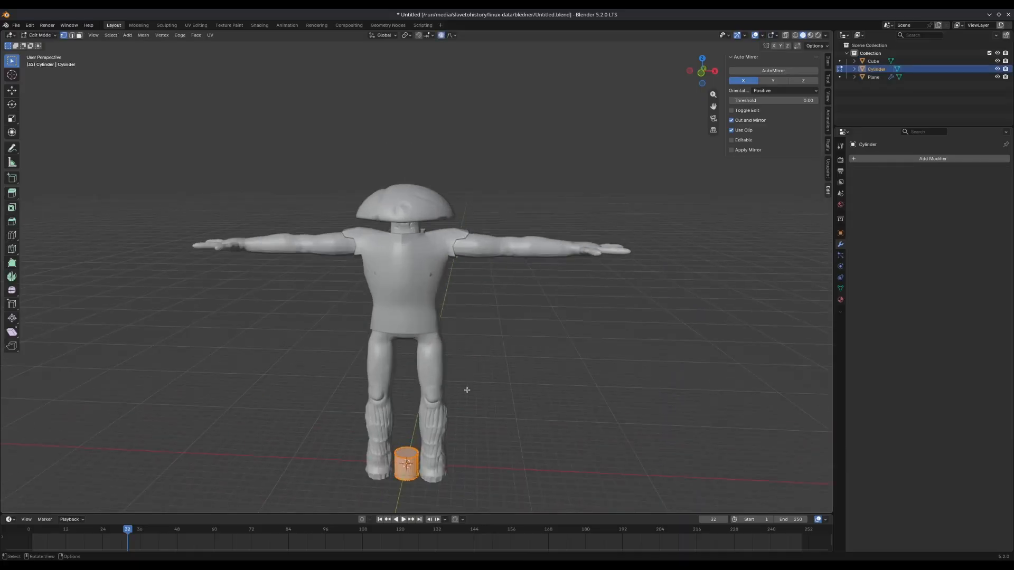
In the front orthographic view, move the cylinder's mesh up onto the character's wrist.
{"action": "key", "text": "KP_1"}
{"action": "key", "text": "g"}
{"action": "left_click", "coordinate": [614, 154]}
{"action": "scroll", "coordinate": [618, 176], "scroll_direction": "up", "scroll_amount": 4}
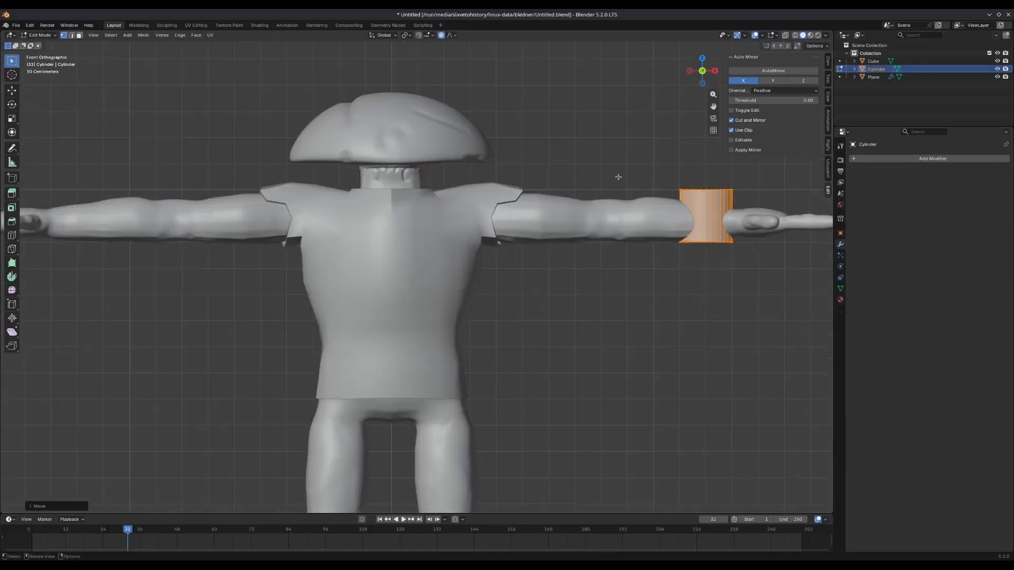
Delete the two end-cap faces of the cylinder around the wrist, undoing the first wrong deletion.
{"action": "scroll", "coordinate": [472, 233], "scroll_direction": "up", "scroll_amount": 8}
{"action": "middle_click_drag", "start_coordinate": [619, 176], "coordinate": [452, 283], "text": "shift"}
{"action": "left_click", "coordinate": [474, 231]}
{"action": "key", "text": "3"}
{"action": "left_click", "coordinate": [475, 228]}
{"action": "key", "text": "x"}
{"action": "left_click", "coordinate": [476, 243]}
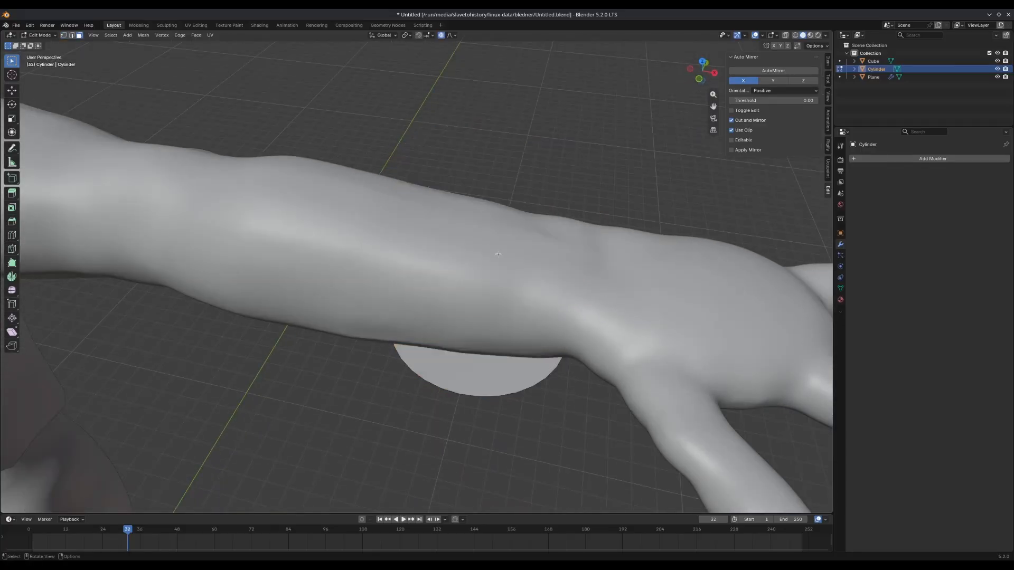
{"action": "key", "text": "ctrl+z"}
{"action": "key", "text": "x"}
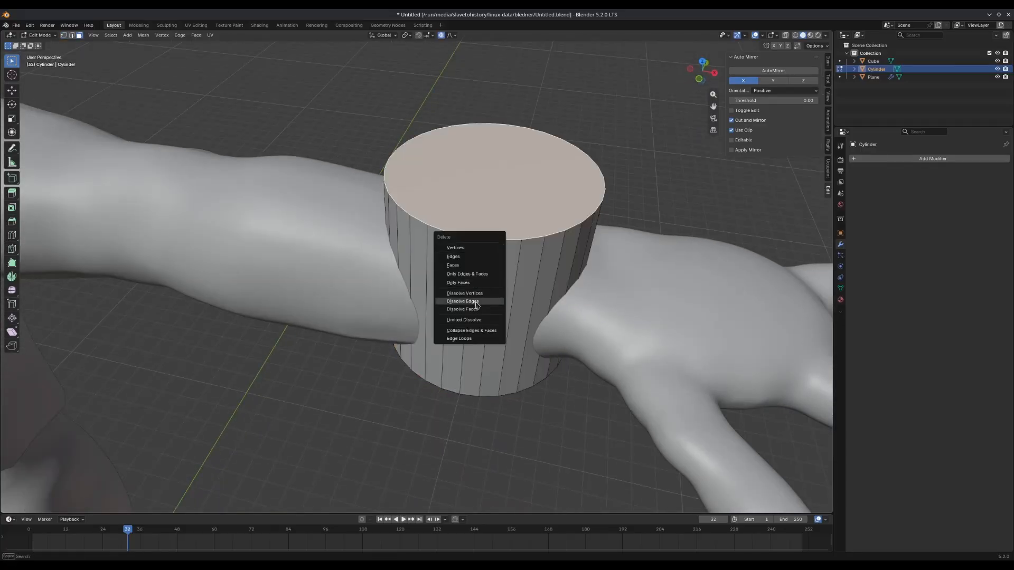
{"action": "left_click", "coordinate": [465, 309]}
{"action": "key", "text": "x"}
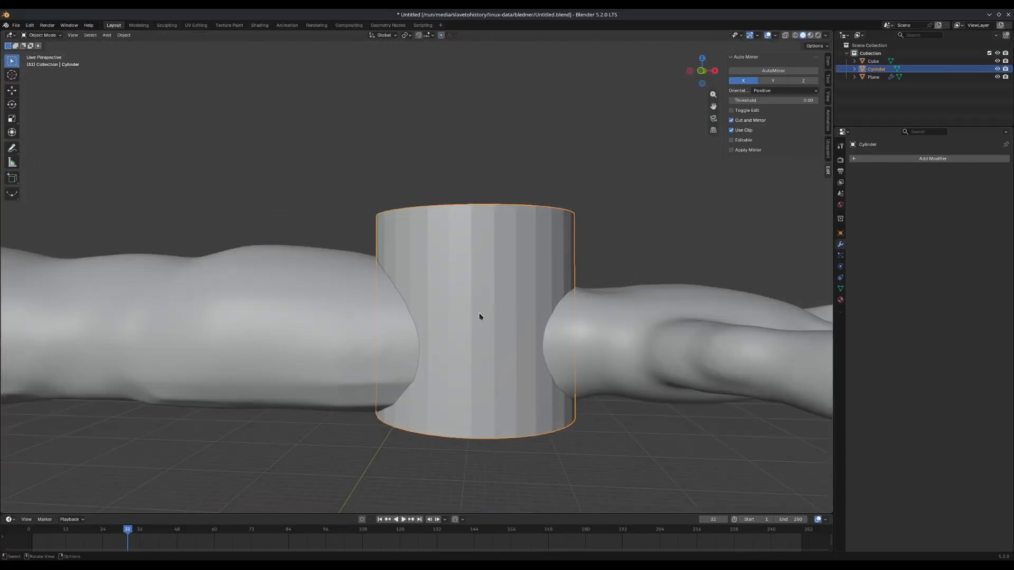
Leave mesh editing and apply Shade Auto Smooth to the open cylinder.
{"action": "middle_click_drag", "start_coordinate": [479, 313], "coordinate": [482, 322]}
{"action": "right_click", "coordinate": [481, 323]}
{"action": "left_click", "coordinate": [496, 346]}
{"action": "scroll", "coordinate": [499, 351], "scroll_direction": "down", "scroll_amount": 1}
{"action": "key", "text": "s"}
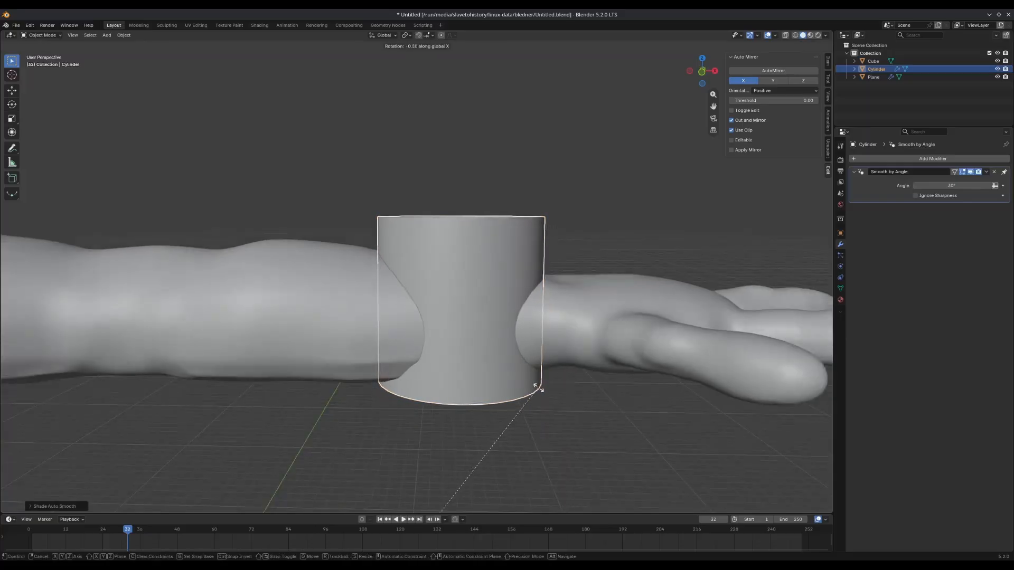
{"action": "right_click", "coordinate": [538, 389]}
Set the cylinder's origin to its own centre and rotate it about the Y axis so it lies along the arm.
{"action": "scroll", "coordinate": [452, 346], "scroll_direction": "down", "scroll_amount": 3}
{"action": "right_click", "coordinate": [452, 348]}
{"action": "mouse_move", "coordinate": [454, 369]}
{"action": "left_click", "coordinate": [521, 380]}
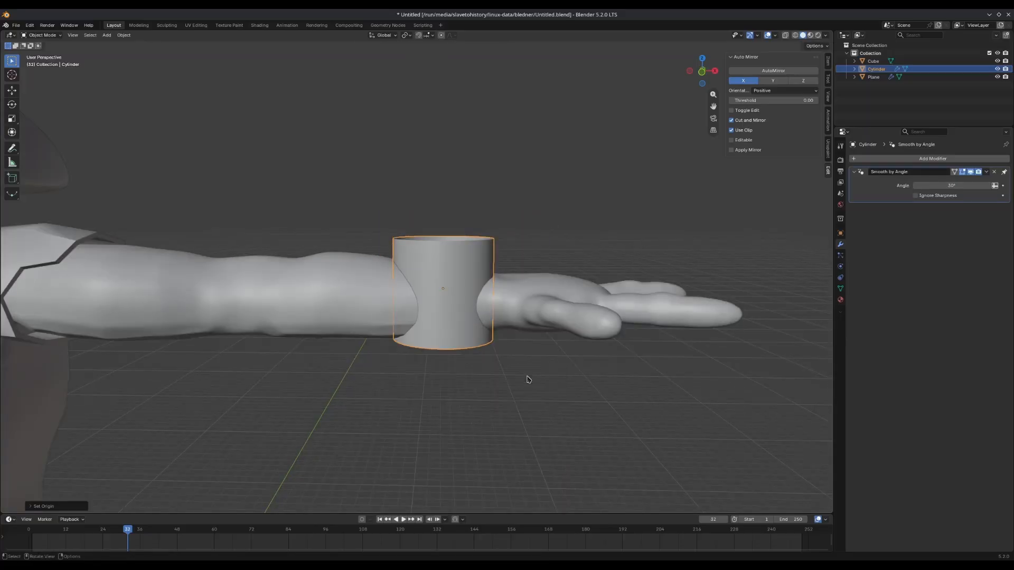
{"action": "key", "text": "r"}
{"action": "key", "text": "y"}
{"action": "left_click", "coordinate": [497, 243], "text": "ctrl"}
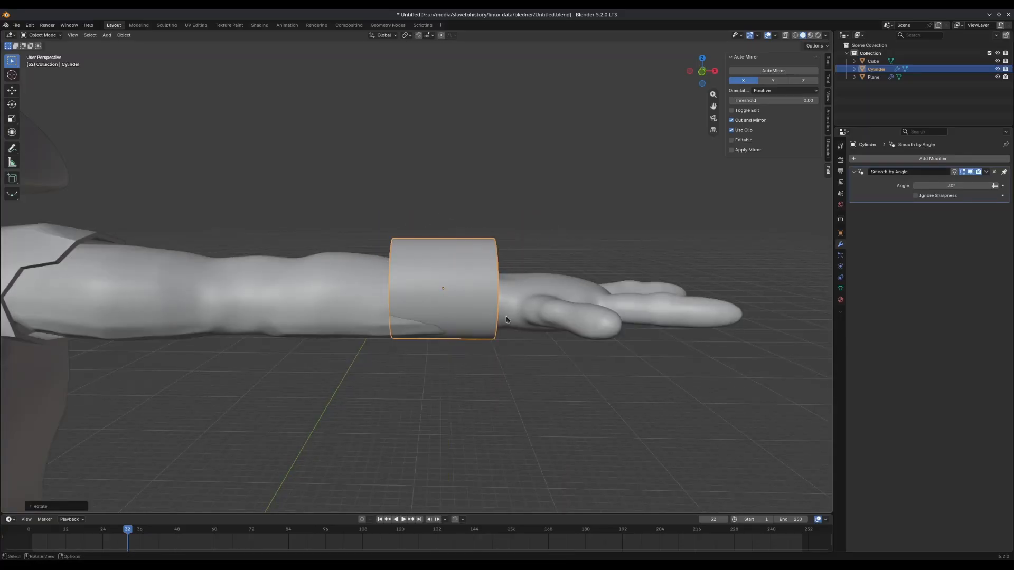
In the front orthographic view, move the cylinder so that it surrounds the wrist.
{"action": "key", "text": "KP_1"}
{"action": "key", "text": "g"}
{"action": "left_click", "coordinate": [555, 330]}
{"action": "middle_click_drag", "start_coordinate": [575, 333], "coordinate": [607, 353]}
{"action": "scroll", "coordinate": [549, 360], "scroll_direction": "up", "scroll_amount": 3}
Narrow the cylinder along the X axis into a band and adjust its position around the wrist.
{"action": "key", "text": "s"}
{"action": "key", "text": "x"}
{"action": "left_click", "coordinate": [548, 346]}
{"action": "key", "text": "g"}
{"action": "key", "text": "y"}
{"action": "key", "text": "z"}
{"action": "left_click", "coordinate": [511, 360]}
Add a Mirror modifier with Cube as mirror object and a Solidify modifier to the wrist band.
{"action": "left_click", "coordinate": [900, 159]}
{"action": "mouse_move", "coordinate": [901, 160]}
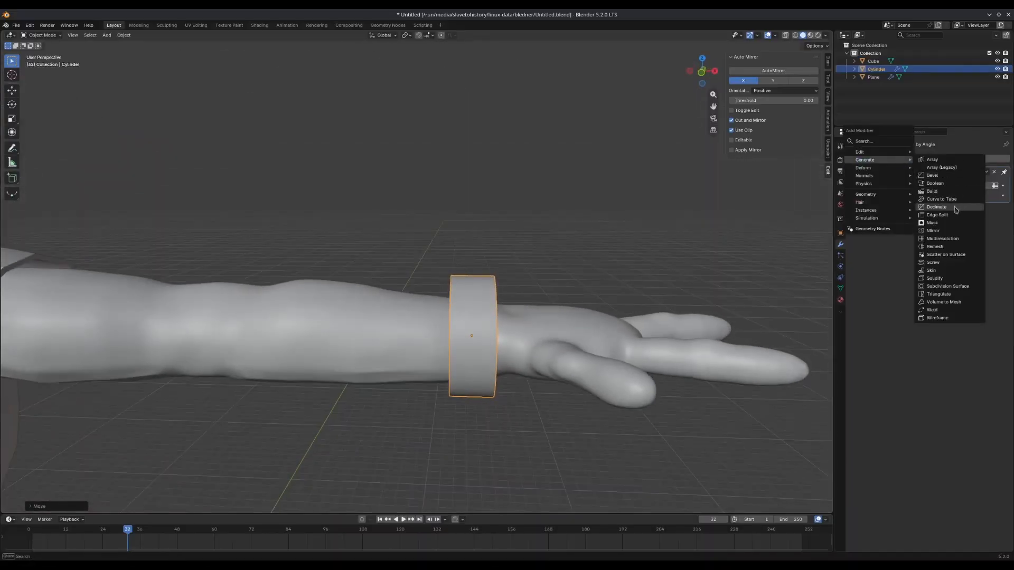
{"action": "left_click", "coordinate": [954, 231]}
{"action": "left_click", "coordinate": [994, 213]}
{"action": "left_click", "coordinate": [904, 158]}
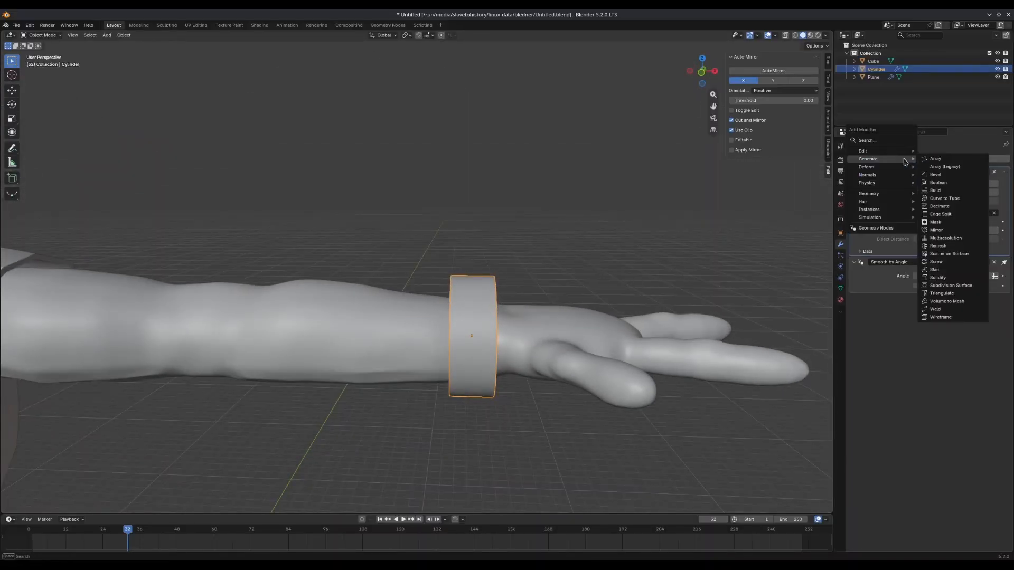
{"action": "left_click", "coordinate": [940, 281]}
{"action": "middle_click_drag", "start_coordinate": [686, 297], "coordinate": [614, 309]}
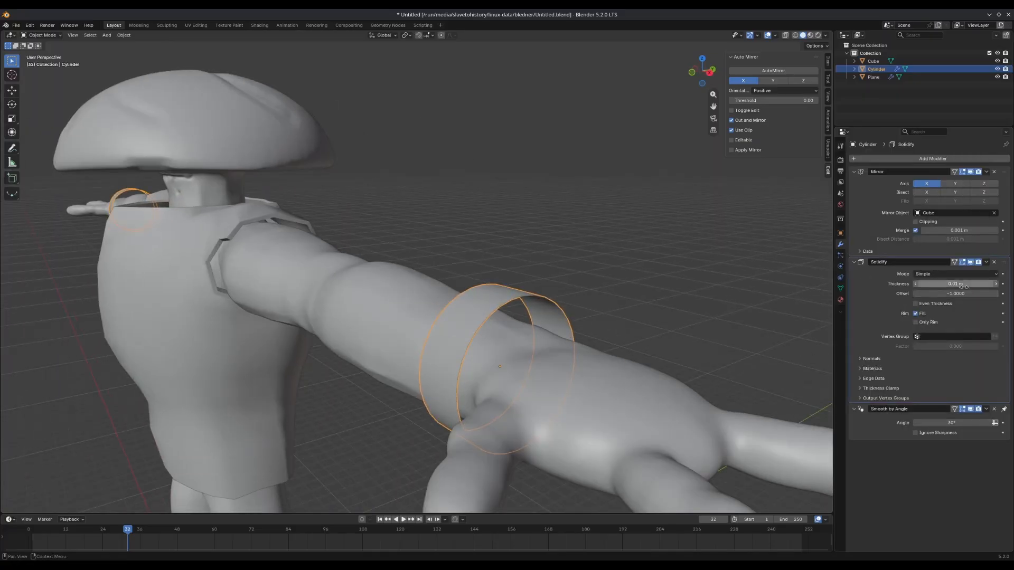
Scale the wrist band and reposition it on the wrist in the front orthographic view.
{"action": "key", "text": "s"}
{"action": "middle_click_drag", "start_coordinate": [681, 333], "coordinate": [489, 364]}
{"action": "left_click", "coordinate": [623, 355]}
{"action": "key", "text": "KP_1"}
{"action": "key", "text": "g"}
{"action": "left_click", "coordinate": [612, 346]}
Open the wrist band's mesh for editing and move the selected part along the Z axis.
{"action": "key", "text": "Tab"}
{"action": "left_click_drag", "start_coordinate": [443, 336], "coordinate": [491, 349]}
{"action": "middle_click_drag", "start_coordinate": [500, 353], "coordinate": [638, 293]}
{"action": "key", "text": "g"}
{"action": "key", "text": "z"}
{"action": "left_click", "coordinate": [492, 338]}
Leave mesh editing and delete the cylindrical wrist band from the scene.
{"action": "key", "text": "Tab"}
{"action": "key", "text": "s"}
{"action": "left_click", "coordinate": [512, 357]}
{"action": "key", "text": "Delete"}
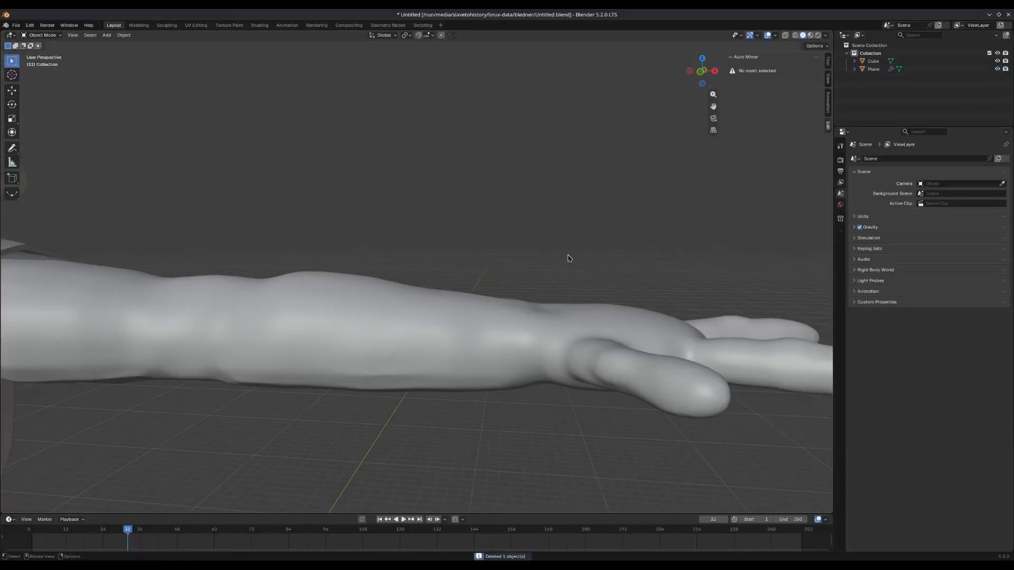
{"action": "middle_click_drag", "start_coordinate": [568, 258], "coordinate": [448, 287]}
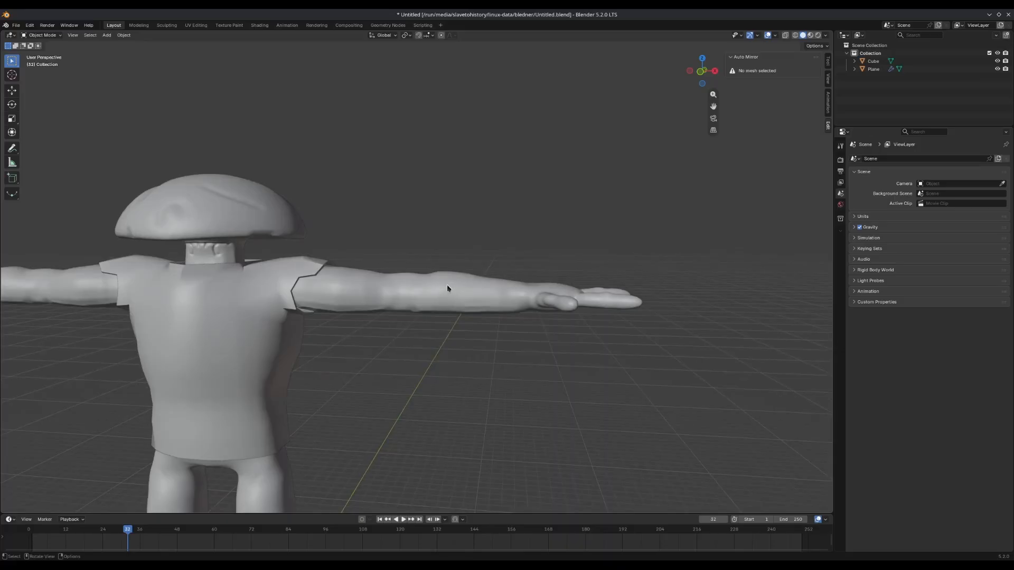
Examine the character's forearm and hand in the Sculpting workspace from the front and above, and return to the Layout workspace.
{"action": "mouse_move", "coordinate": [447, 288]}
{"action": "middle_mouse_down"}
{"action": "mouse_move", "coordinate": [494, 294]}
{"action": "mouse_move", "coordinate": [508, 240]}
{"action": "mouse_move", "coordinate": [541, 272]}
{"action": "mouse_move", "coordinate": [591, 281]}
{"action": "mouse_move", "coordinate": [480, 269]}
{"action": "mouse_move", "coordinate": [452, 280]}
{"action": "middle_mouse_up"}
{"action": "left_click", "coordinate": [493, 294]}
{"action": "left_click", "coordinate": [452, 280]}
{"action": "scroll", "coordinate": [452, 280], "scroll_direction": "up", "scroll_amount": 5}
{"action": "scroll", "coordinate": [452, 280], "scroll_direction": "down", "scroll_amount": 1}
{"action": "left_click", "coordinate": [171, 27]}
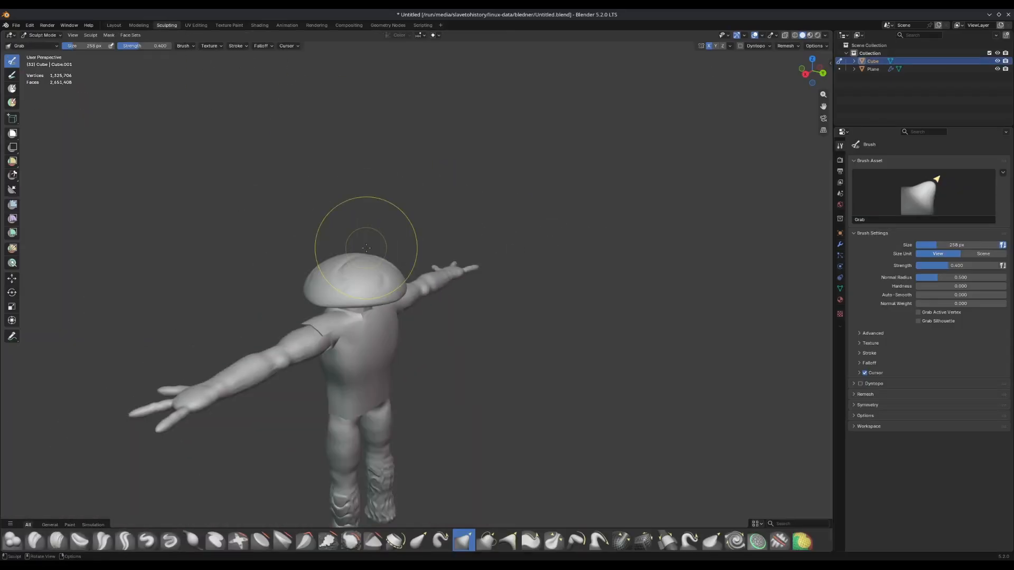
{"action": "key", "text": "KP_1"}
{"action": "scroll", "coordinate": [442, 276], "scroll_direction": "up", "scroll_amount": 6}
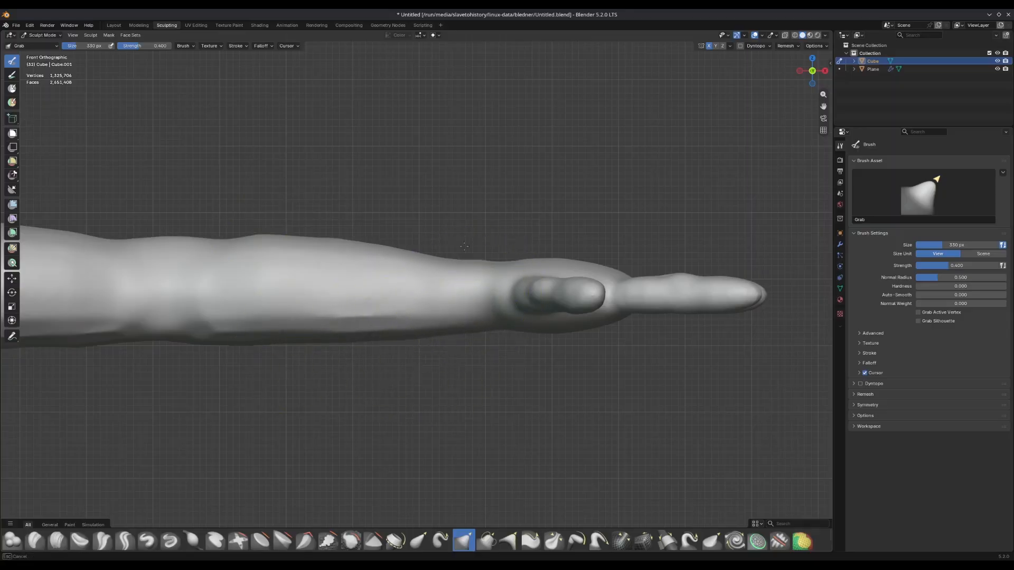
{"action": "middle_click_drag", "start_coordinate": [464, 246], "coordinate": [457, 303]}
{"action": "scroll", "coordinate": [469, 196], "scroll_direction": "down", "scroll_amount": 5}
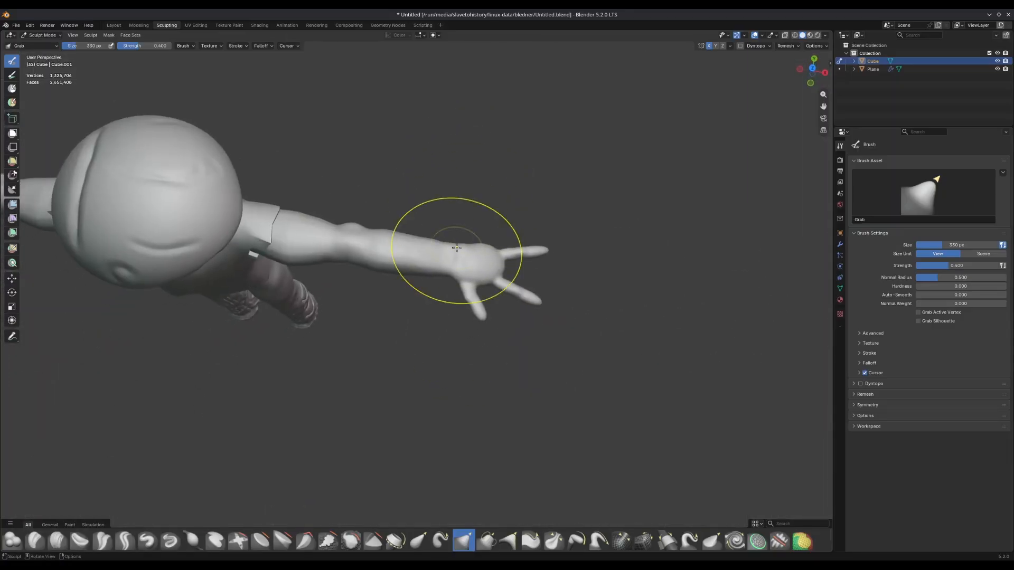
{"action": "left_click", "coordinate": [114, 26]}
{"action": "left_click", "coordinate": [369, 206]}
Add a plane mesh to the scene in the front orthographic view.
{"action": "scroll", "coordinate": [370, 205], "scroll_direction": "down", "scroll_amount": 2}
{"action": "key", "text": "KP_1"}
{"action": "middle_click_drag", "start_coordinate": [374, 204], "coordinate": [429, 191], "text": "shift"}
{"action": "scroll", "coordinate": [429, 190], "scroll_direction": "down", "scroll_amount": 3}
{"action": "key", "text": "shift+a"}
{"action": "mouse_move", "coordinate": [489, 194]}
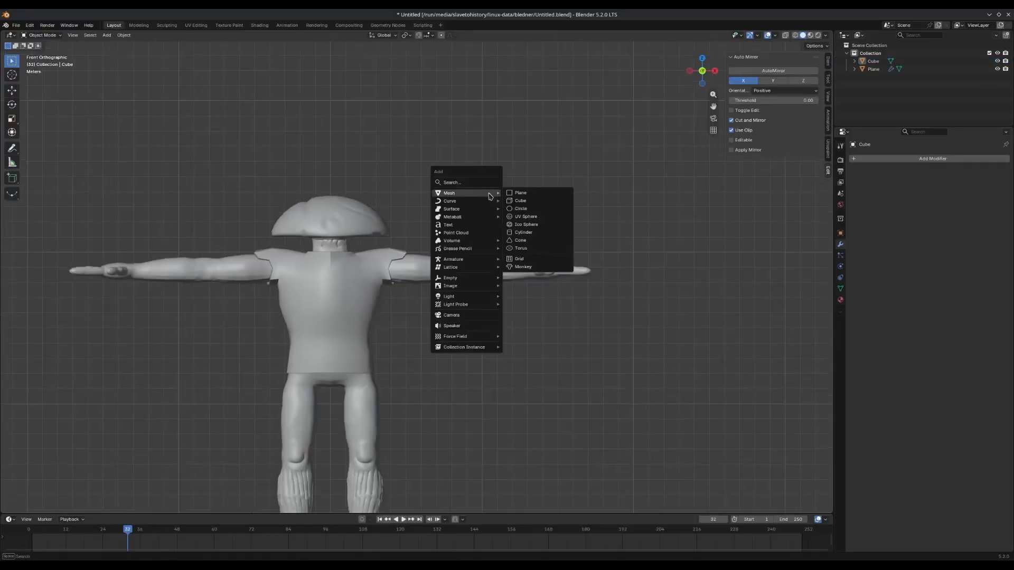
{"action": "left_click", "coordinate": [525, 195]}
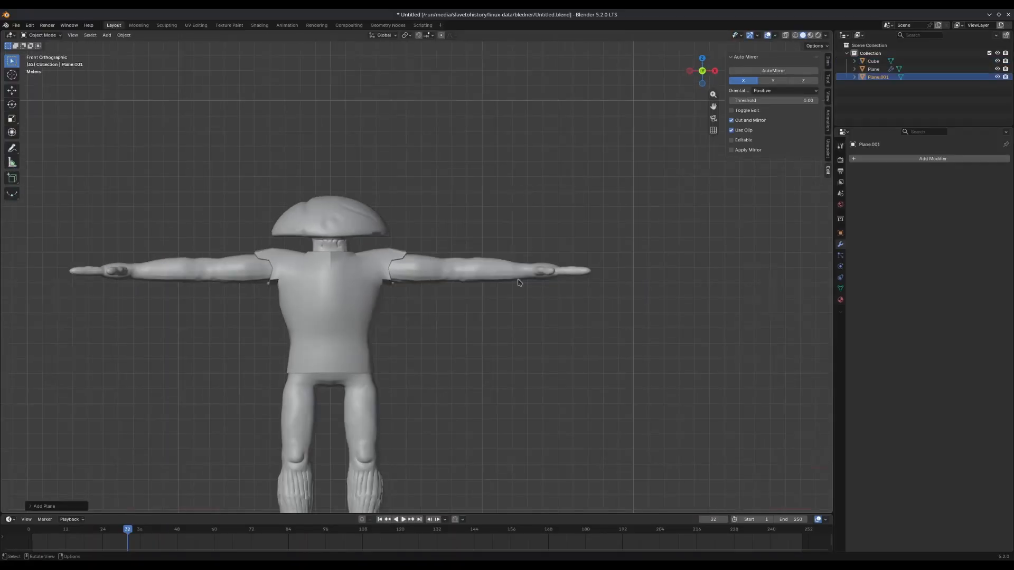
Move the plane up to the character's wrist in the front view and along the Y axis to the arm's front side.
{"action": "scroll", "coordinate": [486, 338], "scroll_direction": "down", "scroll_amount": 3}
{"action": "key", "text": "g"}
{"action": "left_click", "coordinate": [559, 229]}
{"action": "scroll", "coordinate": [618, 231], "scroll_direction": "up", "scroll_amount": 10}
{"action": "middle_click_drag", "start_coordinate": [739, 275], "coordinate": [341, 277], "text": "shift"}
{"action": "middle_click_drag", "start_coordinate": [633, 318], "coordinate": [546, 337]}
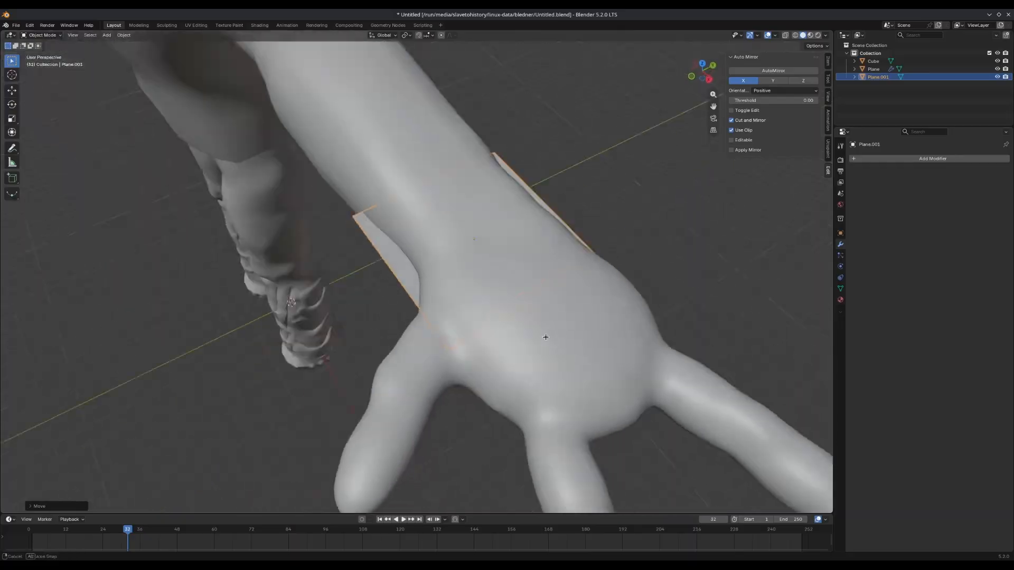
{"action": "key", "text": "g"}
{"action": "key", "text": "y"}
{"action": "left_click", "coordinate": [389, 365]}
Rotate the plane 90 degrees about the X axis and scale it down to a small plate beside the wrist.
{"action": "middle_click_drag", "start_coordinate": [389, 364], "coordinate": [482, 324]}
{"action": "type", "text": "rx90"}
{"action": "key", "text": "Return"}
{"action": "middle_click_drag", "start_coordinate": [489, 287], "coordinate": [560, 243]}
{"action": "key", "text": "s"}
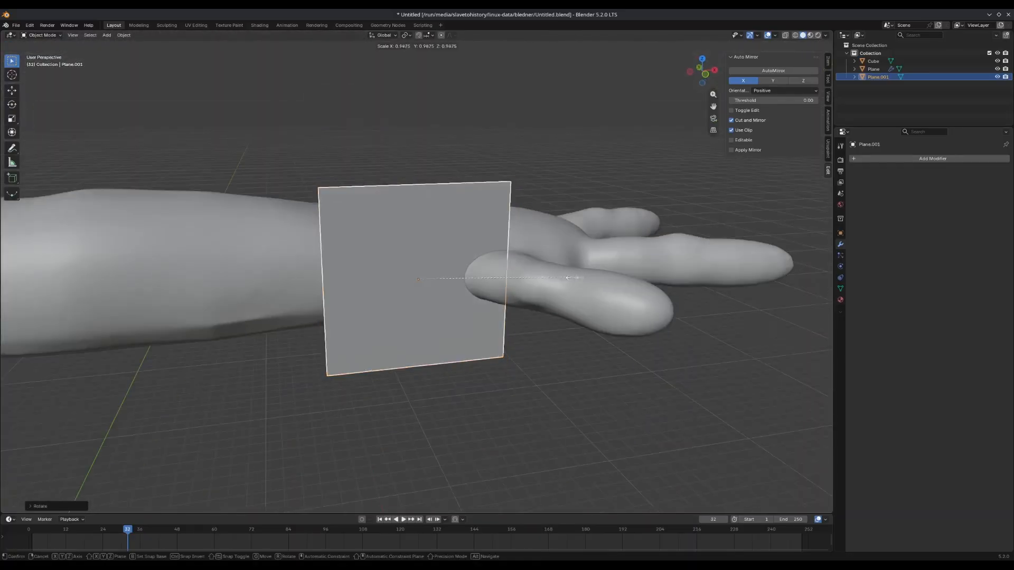
{"action": "left_click", "coordinate": [478, 260]}
{"action": "middle_click_drag", "start_coordinate": [478, 259], "coordinate": [558, 269]}
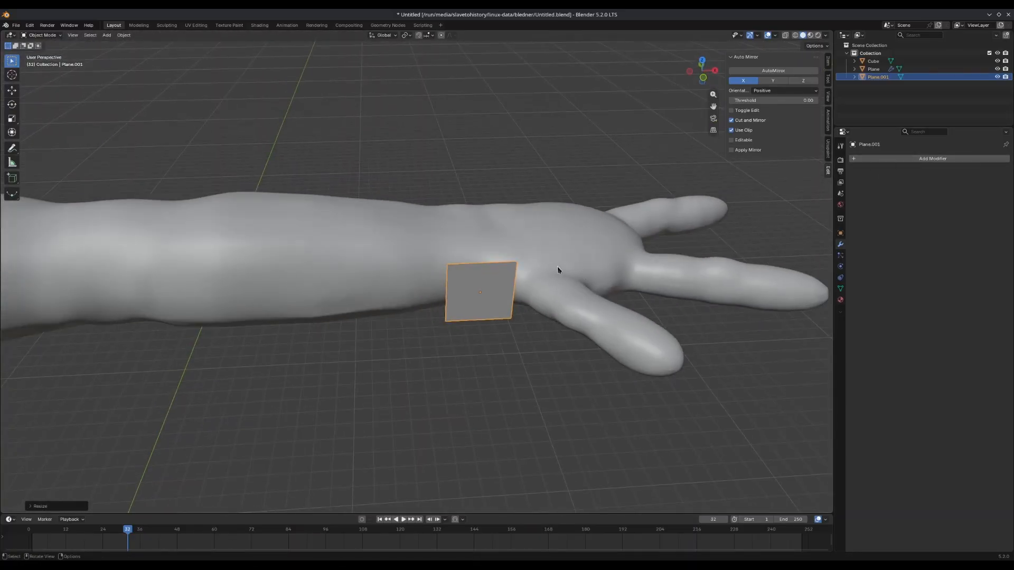
Add a Mirror modifier with Cube as mirror object and a Solidify modifier with 0.2 m thickness to the plate.
{"action": "left_click", "coordinate": [913, 159]}
{"action": "mouse_move", "coordinate": [912, 159]}
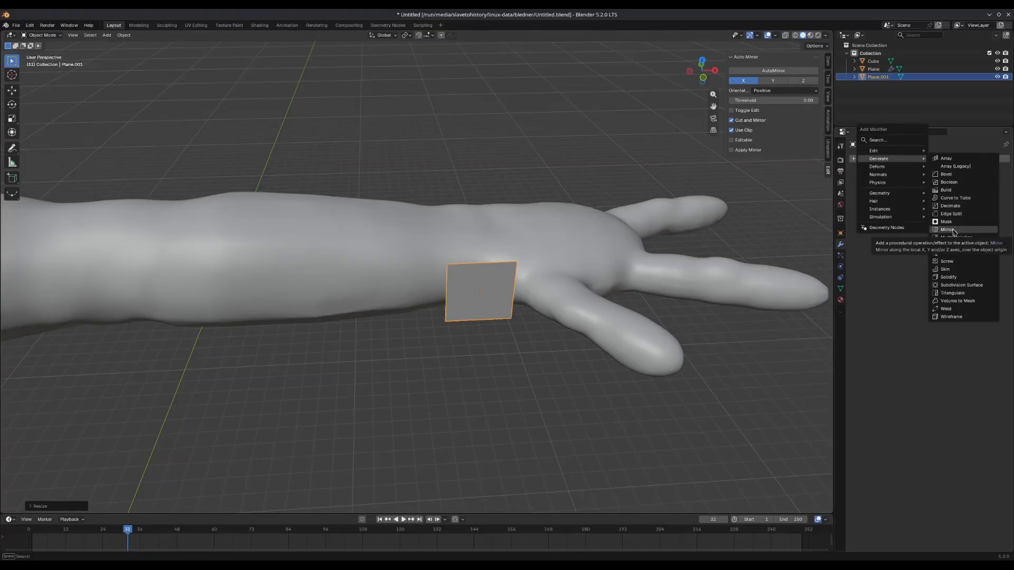
{"action": "left_click", "coordinate": [947, 230]}
{"action": "left_click", "coordinate": [994, 213]}
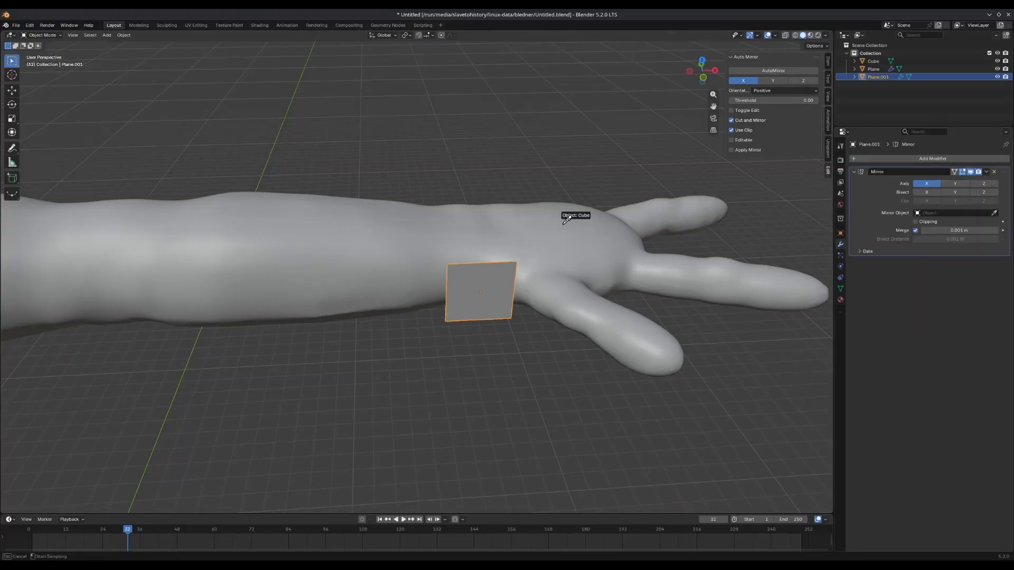
{"action": "left_click", "coordinate": [930, 159]}
{"action": "mouse_move", "coordinate": [913, 159]}
{"action": "left_click", "coordinate": [906, 281]}
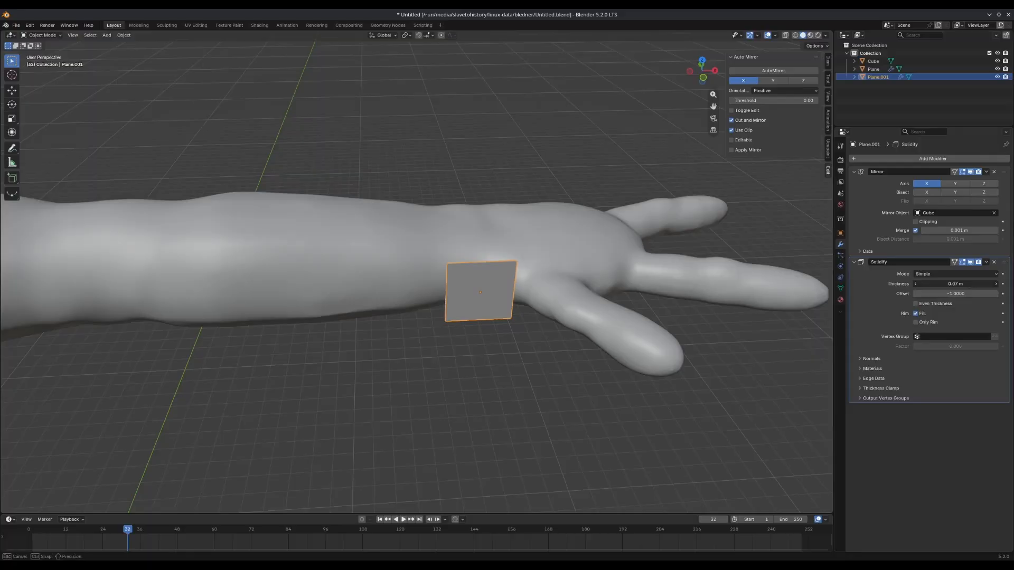
{"action": "middle_click_drag", "start_coordinate": [654, 334], "coordinate": [574, 271]}
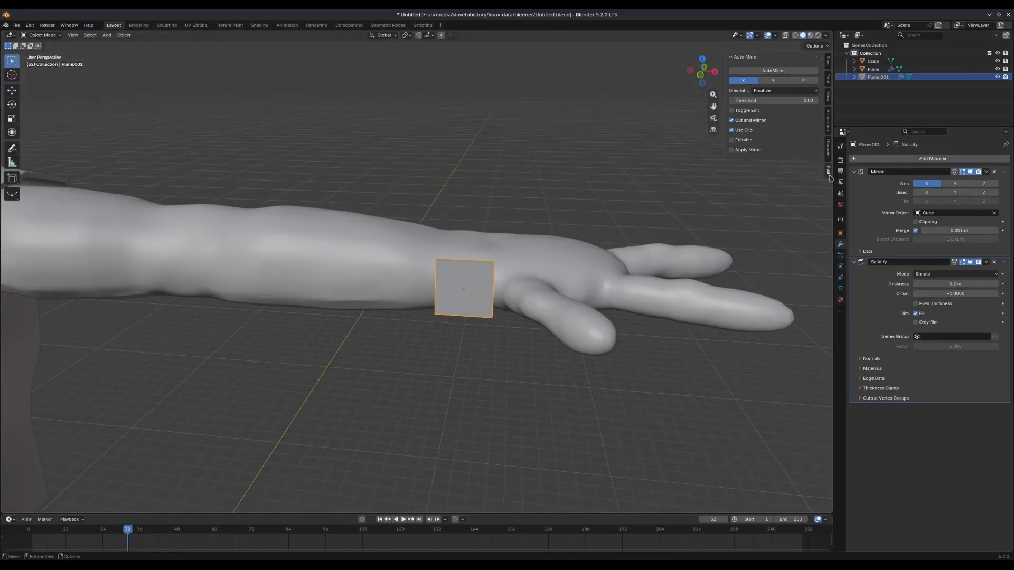
Add a Shrinkwrap modifier to the wrist plate with Cube as its target.
{"action": "key", "text": "shift+a"}
{"action": "mouse_move", "coordinate": [849, 168]}
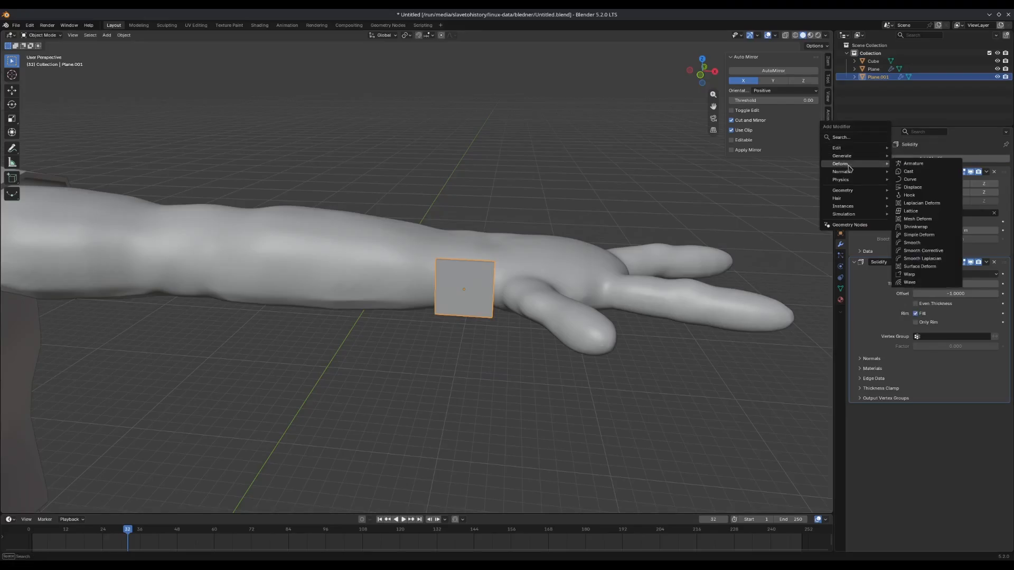
{"action": "left_click", "coordinate": [927, 228]}
{"action": "left_click", "coordinate": [995, 441]}
{"action": "left_click", "coordinate": [568, 272]}
{"action": "scroll", "coordinate": [658, 291], "scroll_direction": "up", "scroll_amount": 6}
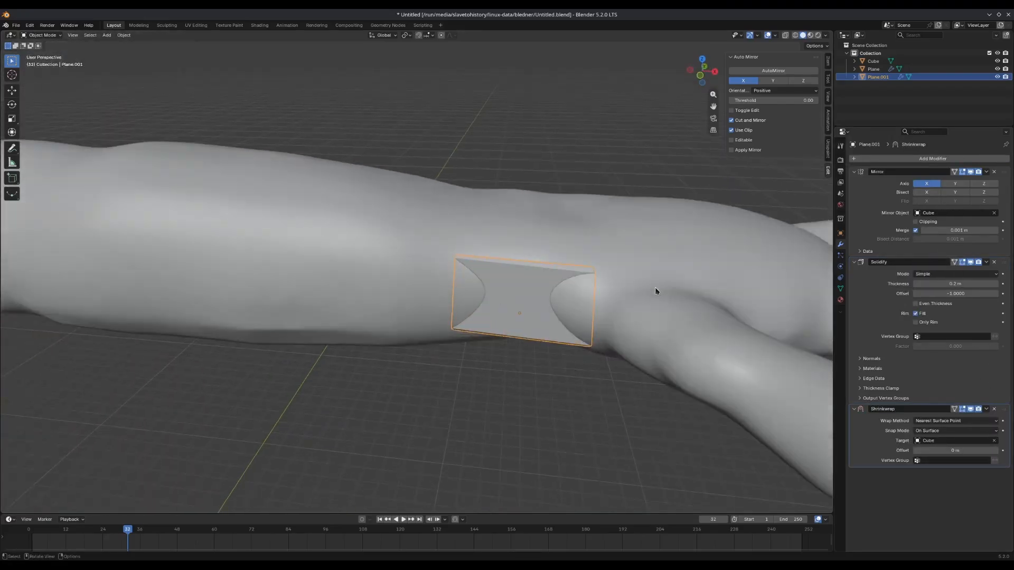
{"action": "middle_click_drag", "start_coordinate": [656, 290], "coordinate": [655, 312]}
Try the Outside snap mode and the Project wrap method on the Shrinkwrap modifier, restoring On Surface and Nearest Surface Point.
{"action": "left_click", "coordinate": [950, 432]}
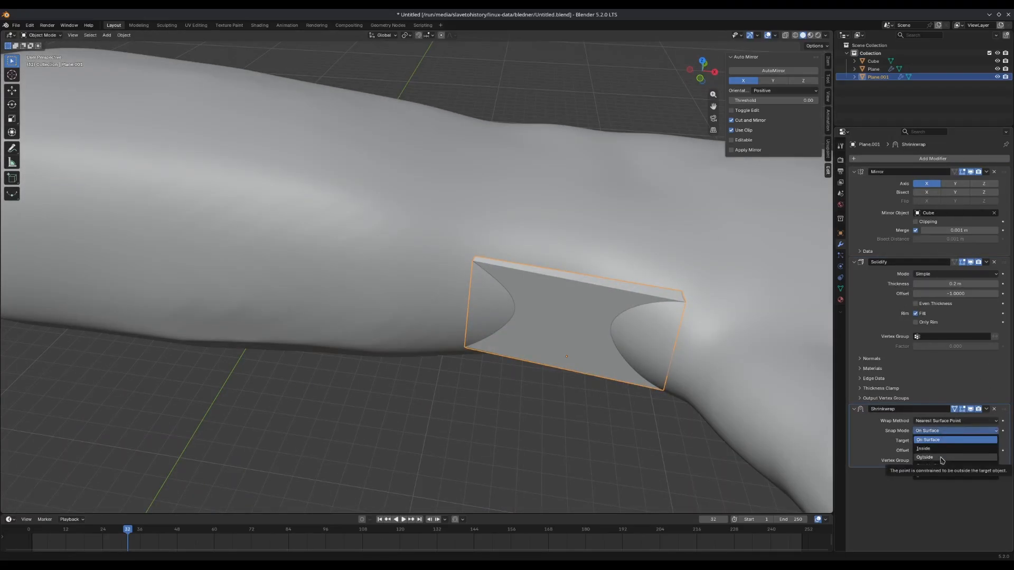
{"action": "left_click", "coordinate": [940, 458]}
{"action": "left_click", "coordinate": [942, 431]}
{"action": "left_click", "coordinate": [940, 440]}
{"action": "left_click", "coordinate": [941, 422]}
{"action": "left_click", "coordinate": [941, 439]}
{"action": "left_click", "coordinate": [940, 424]}
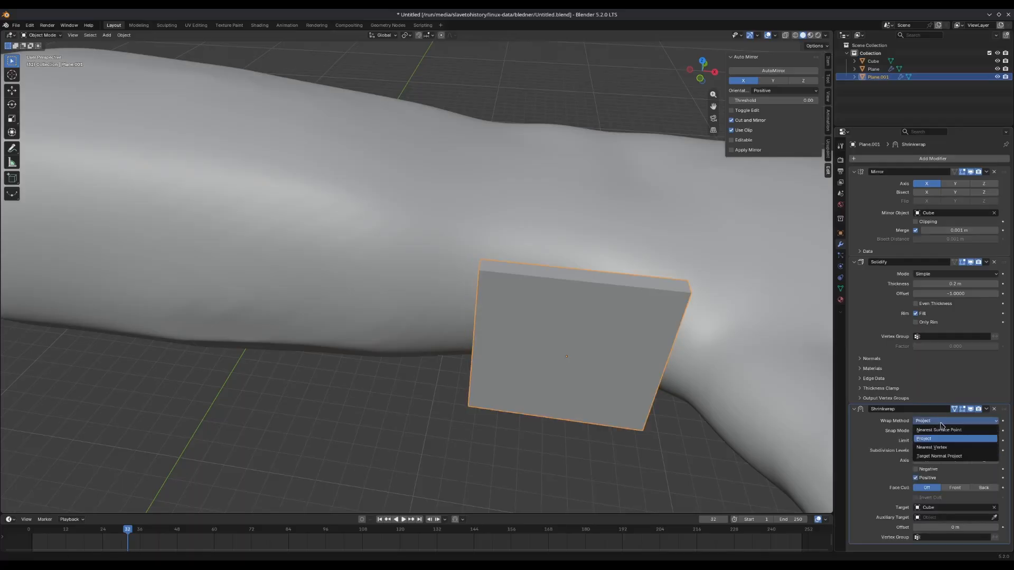
{"action": "left_click", "coordinate": [940, 430]}
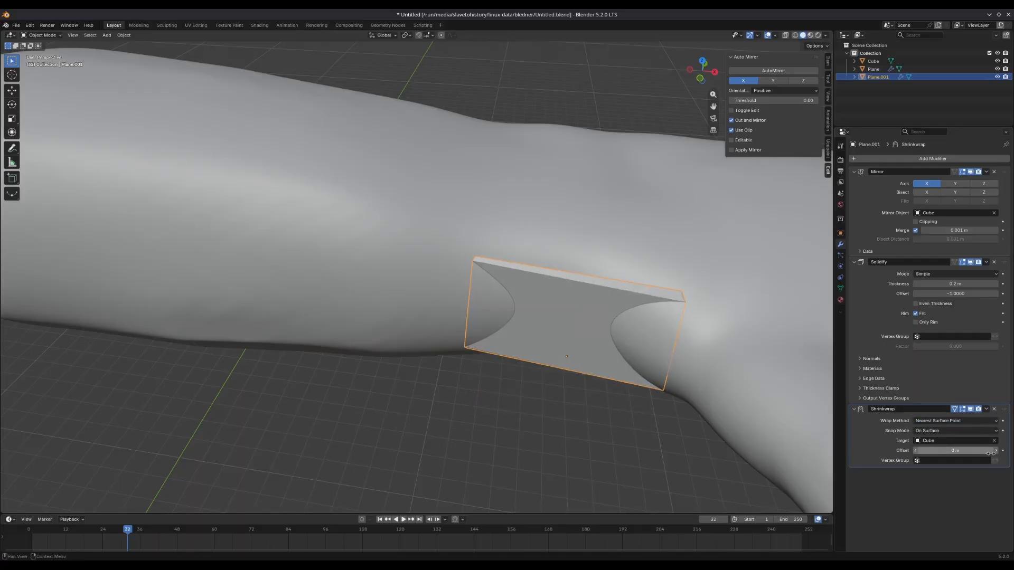
Set the Shrinkwrap offset to 0.01 m and extrude the plate's upper edge over the top of the wrist.
{"action": "key", "text": "Tab"}
{"action": "middle_click_drag", "start_coordinate": [476, 264], "coordinate": [559, 290]}
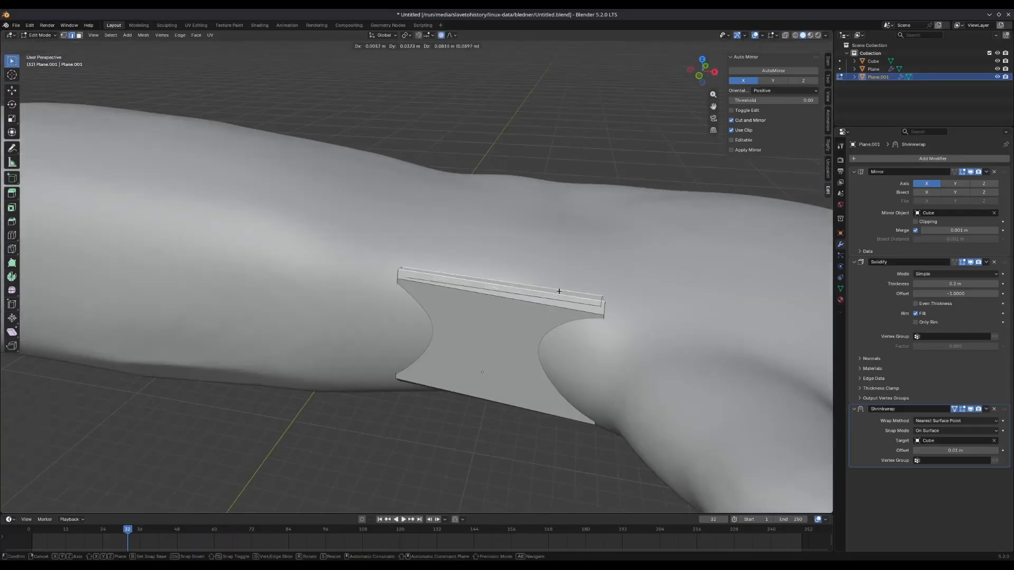
{"action": "key", "text": "g"}
{"action": "left_click", "coordinate": [605, 59]}
{"action": "middle_click_drag", "start_coordinate": [604, 60], "coordinate": [605, 375]}
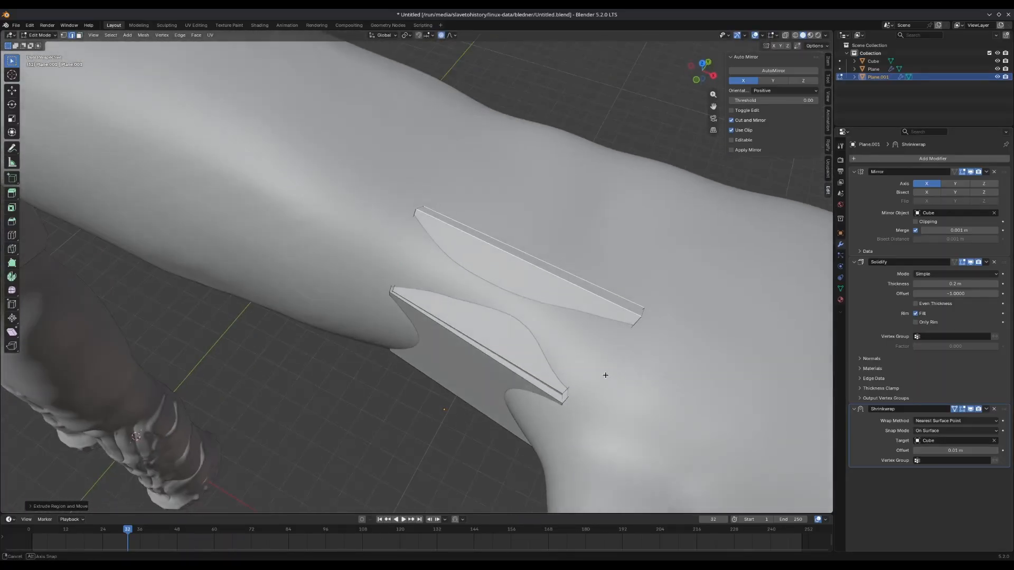
{"action": "key", "text": "Tab"}
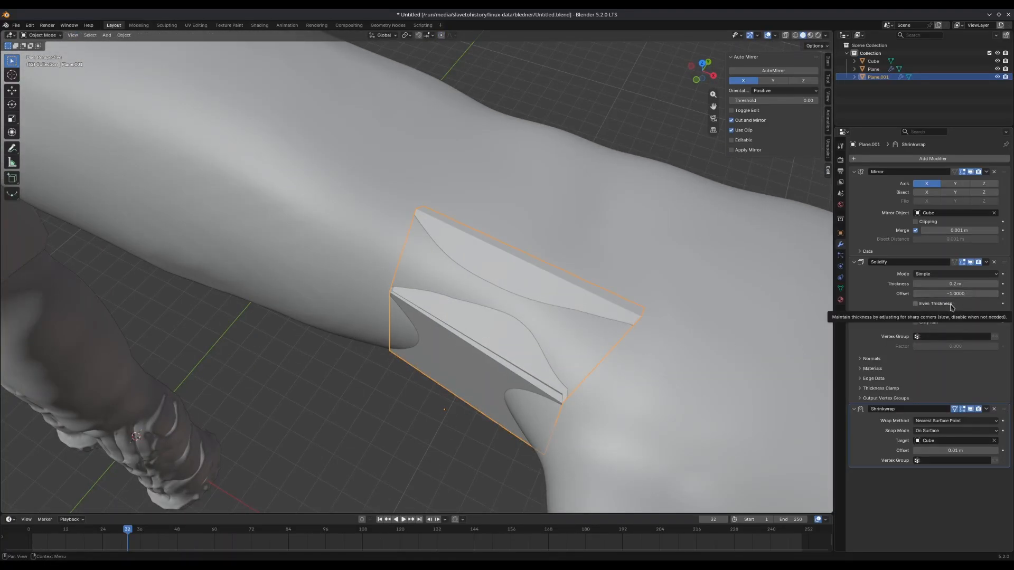
Set the Solidify thickness to -0.2 m and add a lengthwise edge loop across the plate's upper section.
{"action": "mouse_move", "coordinate": [966, 284]}
{"action": "left_mouse_down"}
{"action": "mouse_move", "coordinate": [934, 284]}
{"action": "mouse_move", "coordinate": [948, 283]}
{"action": "left_mouse_up"}
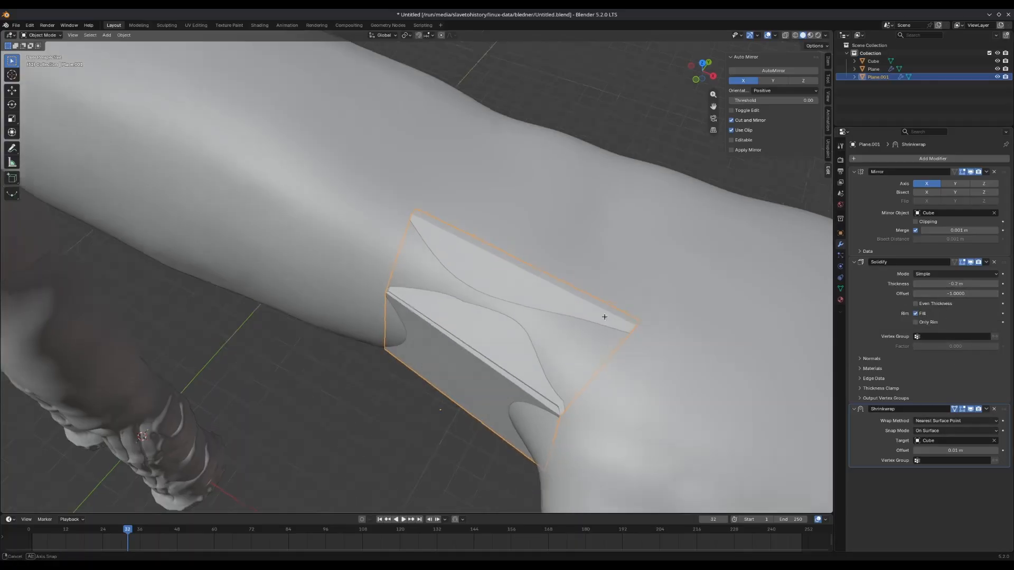
{"action": "middle_click_drag", "start_coordinate": [604, 317], "coordinate": [566, 289]}
{"action": "key", "text": "Tab"}
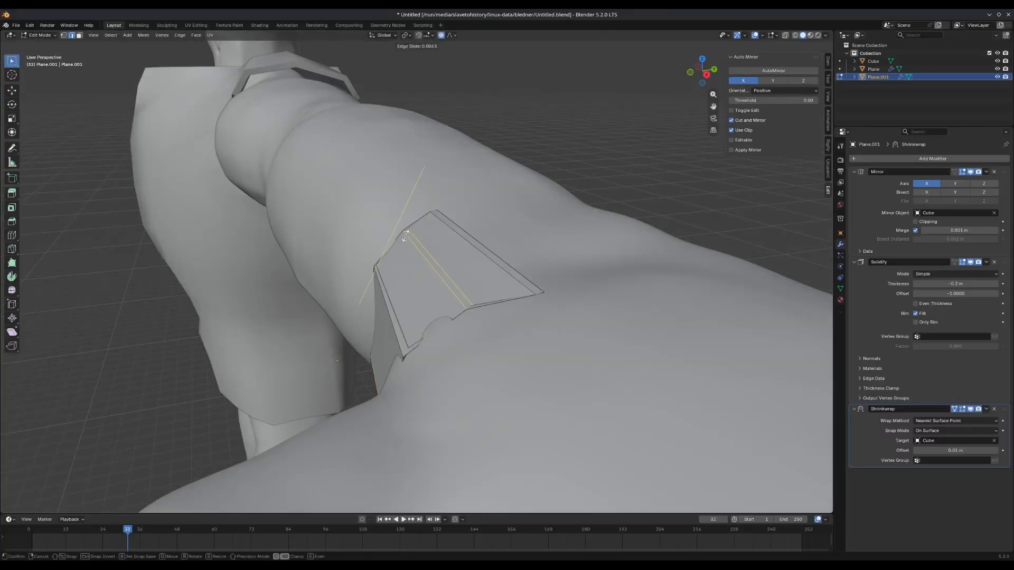
{"action": "key", "text": "ctrl+r"}
{"action": "middle_click_drag", "start_coordinate": [419, 239], "coordinate": [563, 290]}
{"action": "left_click", "coordinate": [451, 284]}
{"action": "left_click", "coordinate": [444, 284]}
Leave mesh editing and narrow the wrist plate along the X axis.
{"action": "key", "text": "Tab"}
{"action": "key", "text": "s"}
{"action": "key", "text": "x"}
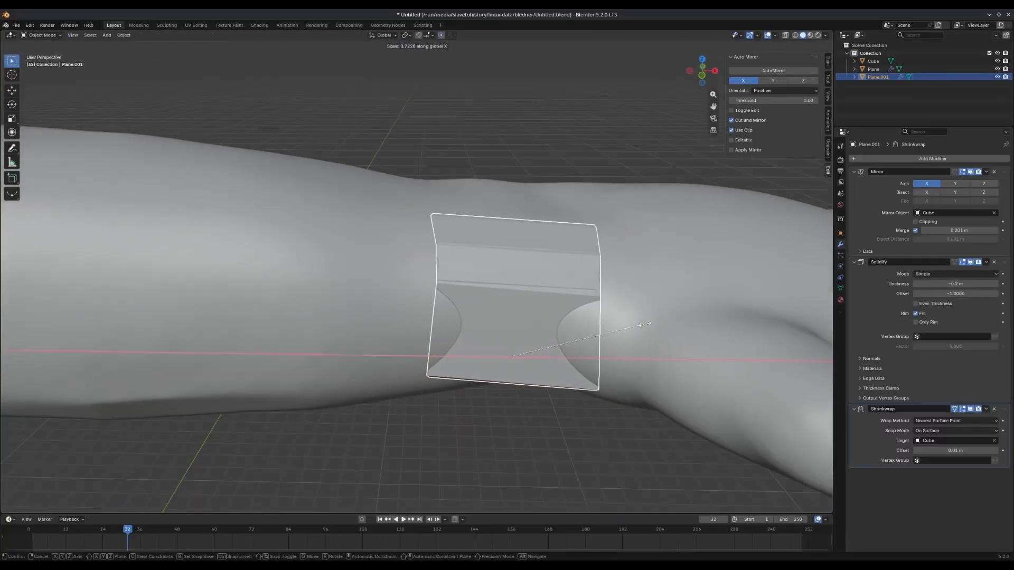
{"action": "left_click", "coordinate": [643, 322]}
Move the plate's upper edge farther across the wrist and place the Shrinkwrap modifier above Solidify in the modifier stack.
{"action": "key", "text": "Tab"}
{"action": "middle_click_drag", "start_coordinate": [642, 322], "coordinate": [565, 264]}
{"action": "key", "text": "g"}
{"action": "left_click", "coordinate": [698, 217]}
{"action": "middle_click_drag", "start_coordinate": [698, 216], "coordinate": [768, 338]}
{"action": "key", "text": "Tab"}
{"action": "left_click_drag", "start_coordinate": [1004, 408], "coordinate": [1004, 262]}
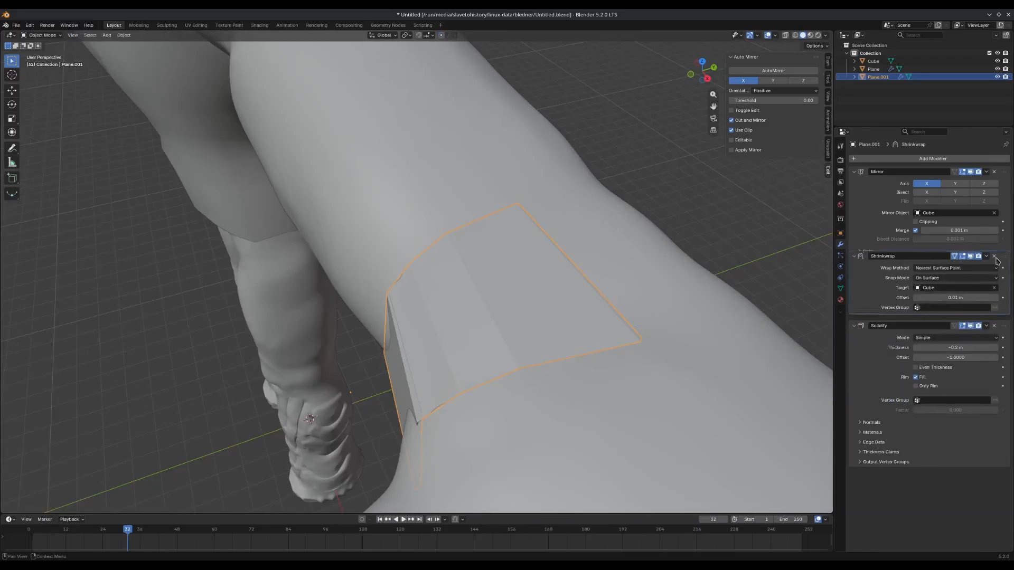
Set the Solidify thickness to -0.1 m and extrude the plate's upper edge farther across the top of the wrist.
{"action": "middle_click_drag", "start_coordinate": [731, 332], "coordinate": [771, 296]}
{"action": "mouse_move", "coordinate": [958, 349]}
{"action": "left_mouse_down"}
{"action": "mouse_move", "coordinate": [976, 349]}
{"action": "mouse_move", "coordinate": [956, 349]}
{"action": "left_mouse_up"}
{"action": "key", "text": "Tab"}
{"action": "middle_click_drag", "start_coordinate": [581, 317], "coordinate": [476, 375]}
{"action": "key", "text": "s"}
{"action": "key", "text": "x"}
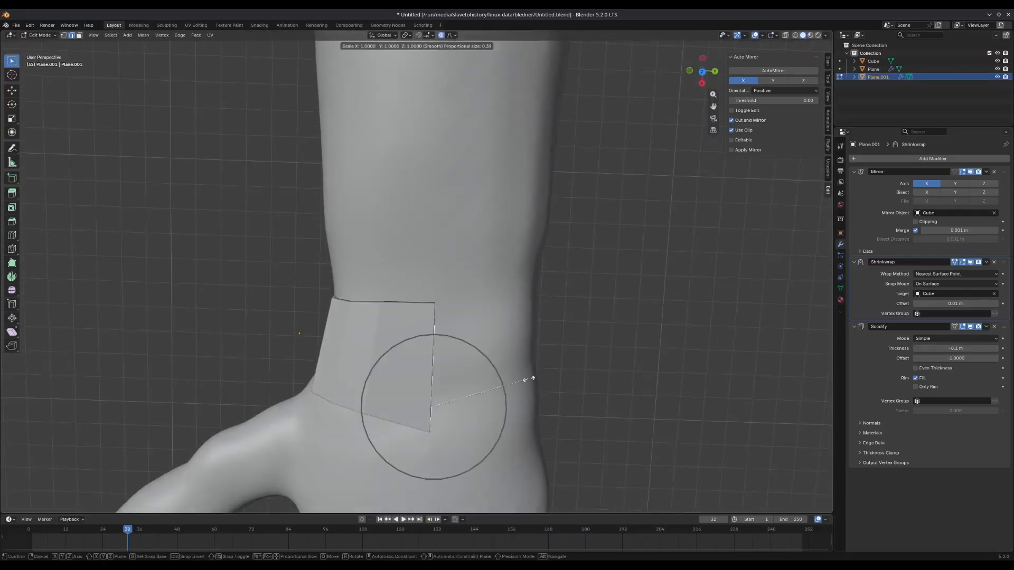
{"action": "key", "text": "g"}
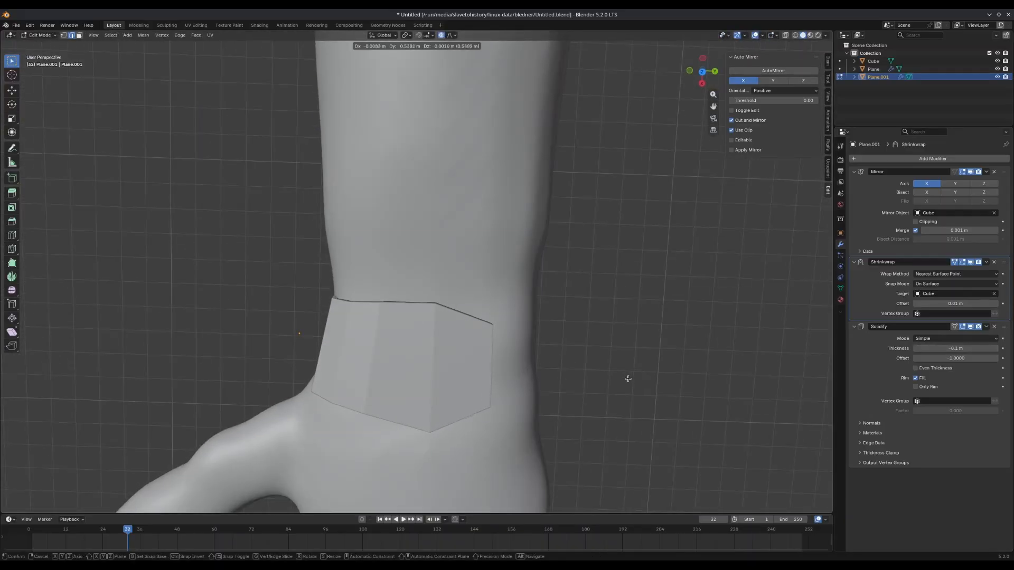
{"action": "left_click", "coordinate": [628, 379]}
Reposition the plate's edges on the side of the wrist and extrude the lower edge downward.
{"action": "middle_click_drag", "start_coordinate": [797, 378], "coordinate": [338, 394]}
{"action": "key", "text": "g"}
{"action": "left_click", "coordinate": [243, 474]}
{"action": "key", "text": "g"}
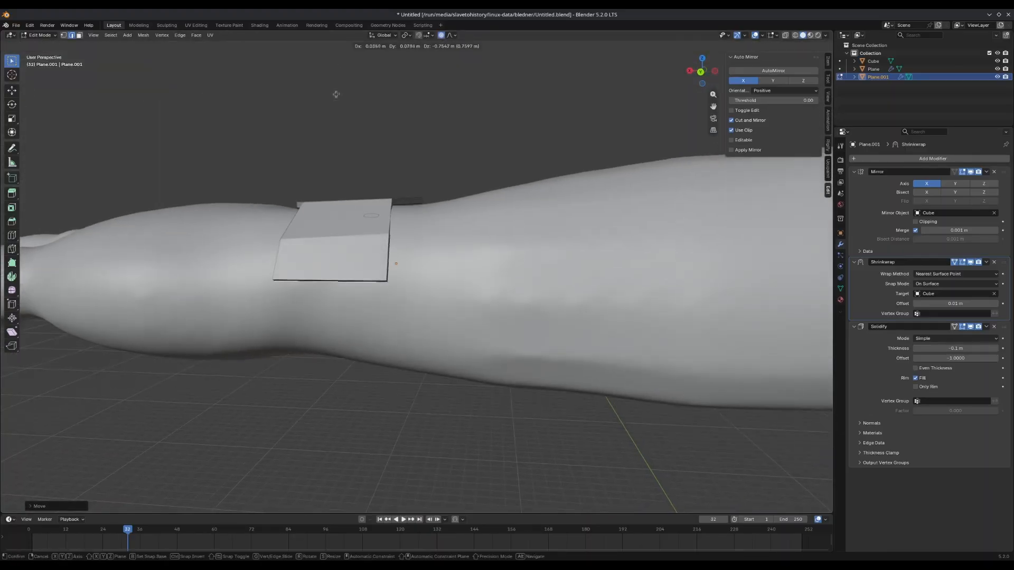
{"action": "left_click", "coordinate": [336, 136]}
{"action": "middle_click_drag", "start_coordinate": [336, 136], "coordinate": [411, 301]}
{"action": "key", "text": "e"}
{"action": "left_click", "coordinate": [421, 449]}
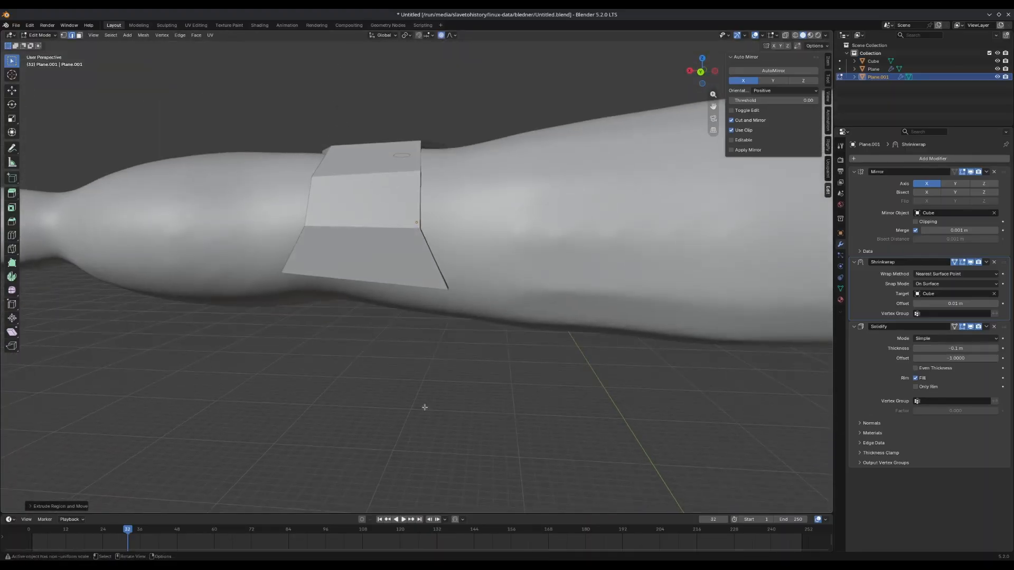
Extrude the plate's lower edge again under the wrist and move it toward the plate's opposite end.
{"action": "middle_click_drag", "start_coordinate": [423, 407], "coordinate": [431, 92]}
{"action": "key", "text": "e"}
{"action": "left_click", "coordinate": [405, 317]}
{"action": "middle_click_drag", "start_coordinate": [405, 317], "coordinate": [418, 174]}
{"action": "key", "text": "Tab"}
{"action": "key", "text": "Tab"}
{"action": "key", "text": "g"}
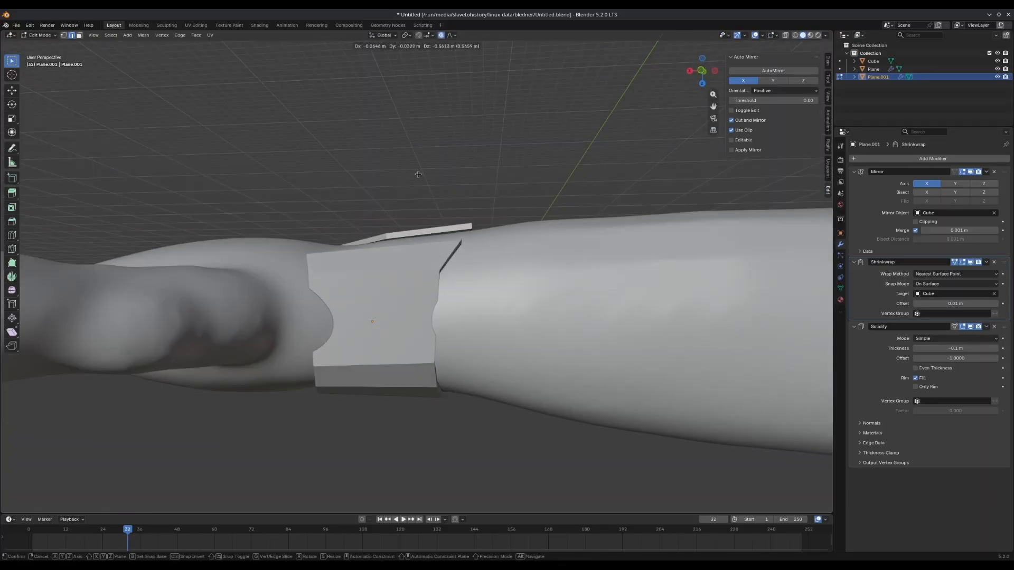
{"action": "left_click", "coordinate": [425, 62]}
{"action": "middle_click_drag", "start_coordinate": [425, 62], "coordinate": [425, 158]}
Close the wristband by merging both pairs of facing end corners at their centers.
{"action": "middle_click_drag", "start_coordinate": [471, 300], "coordinate": [471, 308]}
{"action": "left_click", "coordinate": [473, 298], "text": "shift"}
{"action": "key", "text": "m"}
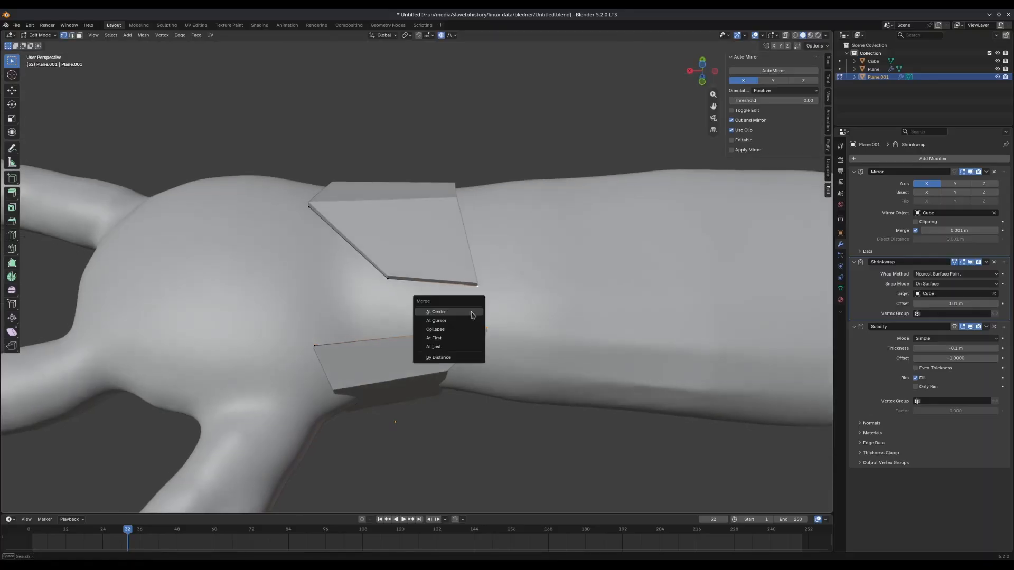
{"action": "left_click", "coordinate": [472, 314]}
{"action": "left_click", "coordinate": [387, 291]}
{"action": "key", "text": "g"}
{"action": "left_click", "coordinate": [387, 294]}
{"action": "left_click", "coordinate": [314, 335], "text": "shift"}
{"action": "key", "text": "m"}
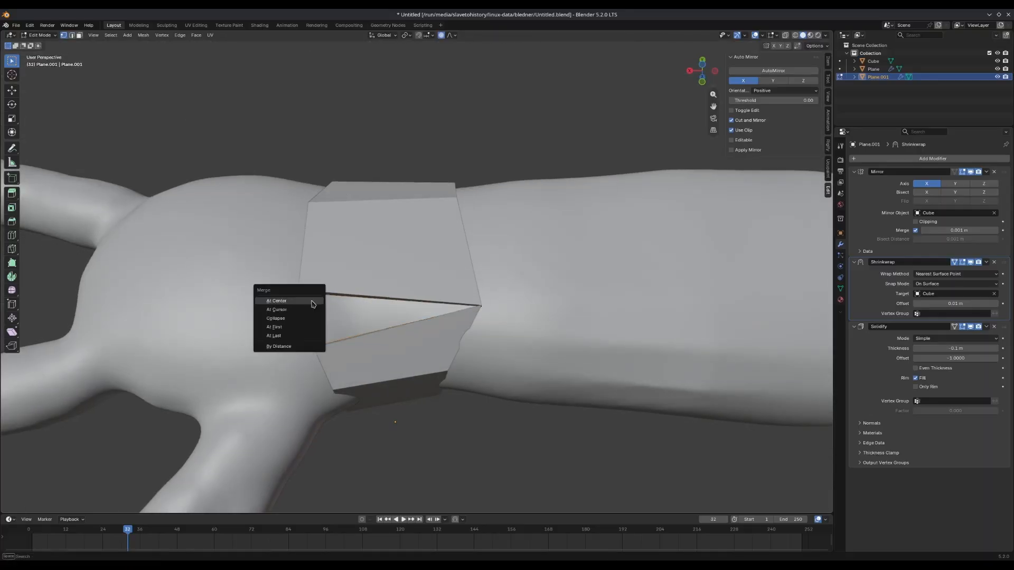
{"action": "left_click", "coordinate": [312, 302]}
Leave mesh editing and apply the Shrinkwrap modifier on the wristband.
{"action": "middle_click_drag", "start_coordinate": [313, 303], "coordinate": [867, 294]}
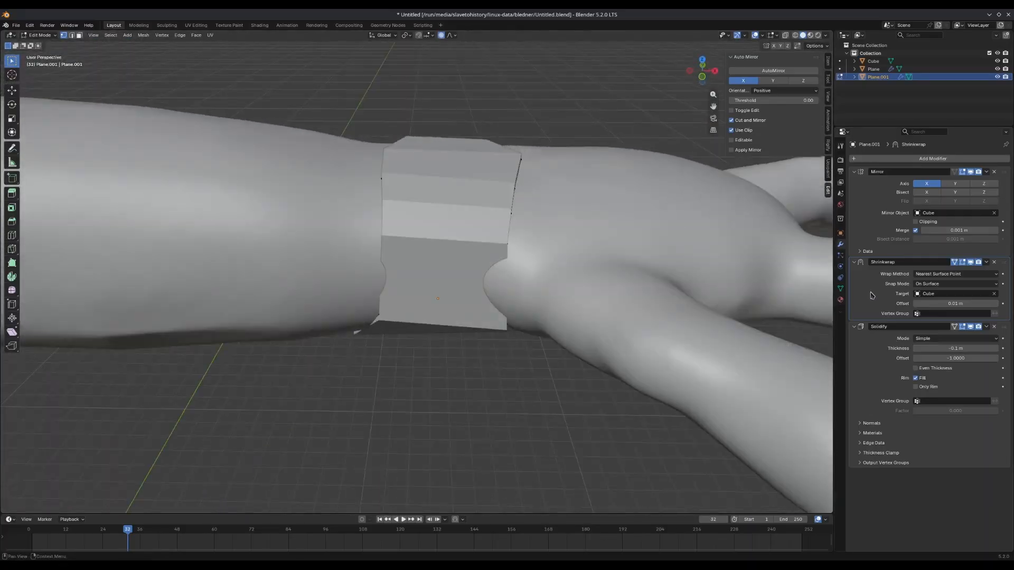
{"action": "key", "text": "Tab"}
{"action": "key", "text": "ctrl+a"}
Adjust a hand-side corner vertex on the underside of the wristband with proportional editing.
{"action": "middle_click_drag", "start_coordinate": [707, 336], "coordinate": [672, 341]}
{"action": "scroll", "coordinate": [338, 272], "scroll_direction": "down", "scroll_amount": 8}
{"action": "scroll", "coordinate": [442, 279], "scroll_direction": "up", "scroll_amount": 4}
{"action": "scroll", "coordinate": [443, 279], "scroll_direction": "up", "scroll_amount": 5}
{"action": "key", "text": "Tab"}
{"action": "middle_click_drag", "start_coordinate": [403, 349], "coordinate": [629, 299]}
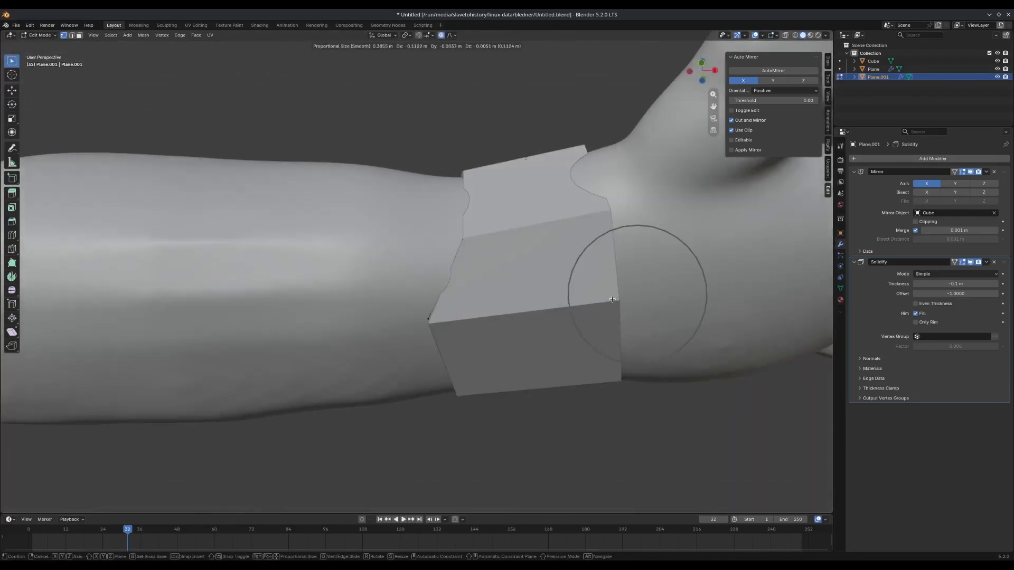
{"action": "left_click", "coordinate": [611, 298]}
{"action": "key", "text": "Tab"}
{"action": "middle_click_drag", "start_coordinate": [611, 297], "coordinate": [617, 370]}
Select the wristband's hand-side edge loop and scale it along the X axis.
{"action": "key", "text": "Tab"}
{"action": "key", "text": "2"}
{"action": "left_click", "coordinate": [623, 248], "text": "alt"}
{"action": "middle_click_drag", "start_coordinate": [655, 262], "coordinate": [627, 286]}
{"action": "key", "text": "s"}
{"action": "key", "text": "x"}
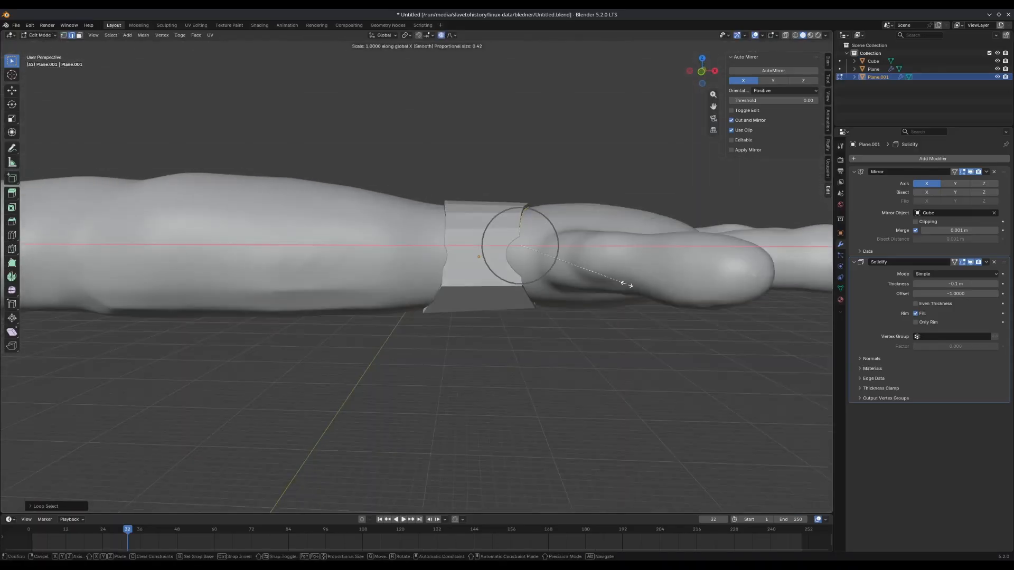
Add an edge loop to the wristband and move it to follow the contour of the wrist.
{"action": "key", "text": "ctrl+r"}
{"action": "left_click", "coordinate": [498, 273]}
{"action": "middle_click_drag", "start_coordinate": [499, 273], "coordinate": [430, 243]}
{"action": "key", "text": "g"}
{"action": "left_click", "coordinate": [484, 292]}
{"action": "key", "text": "Tab"}
{"action": "left_click", "coordinate": [545, 267]}
{"action": "left_click", "coordinate": [536, 279]}
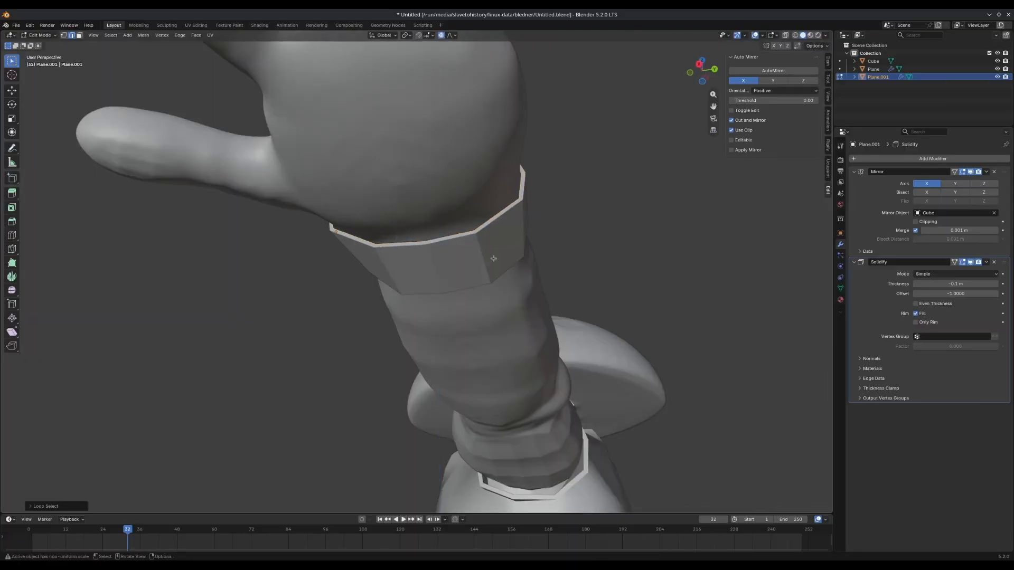
Move a wristband edge along the Z axis and reposition another edge to fit around the wrist.
{"action": "middle_click_drag", "start_coordinate": [493, 259], "coordinate": [516, 269]}
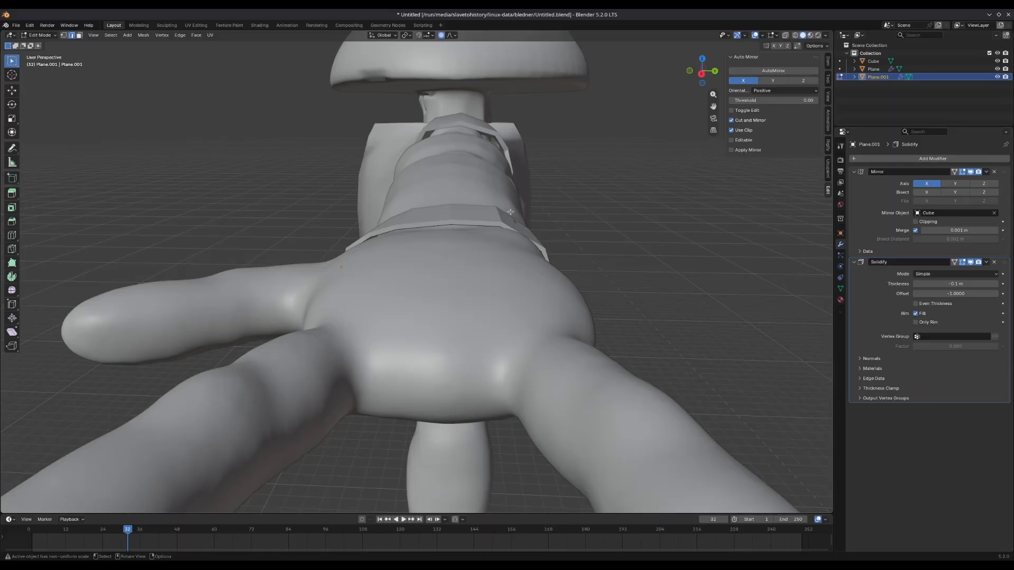
{"action": "middle_click_drag", "start_coordinate": [510, 212], "coordinate": [428, 258]}
{"action": "key", "text": "g"}
{"action": "key", "text": "z"}
{"action": "left_click", "coordinate": [504, 237]}
{"action": "left_click", "coordinate": [500, 252]}
{"action": "key", "text": "g"}
{"action": "left_click", "coordinate": [465, 308]}
Leave mesh editing and apply auto smooth shading to the wristband.
{"action": "key", "text": "Tab"}
{"action": "right_click", "coordinate": [422, 254]}
{"action": "left_click", "coordinate": [379, 224]}
{"action": "middle_click_drag", "start_coordinate": [379, 224], "coordinate": [475, 338]}
{"action": "left_click", "coordinate": [376, 327]}
{"action": "right_click", "coordinate": [377, 326]}
{"action": "key", "text": "ctrl+r"}
{"action": "right_click", "coordinate": [417, 341]}
{"action": "key", "text": "ctrl+z"}
Move the selected wristband edge within the horizontal plane and shift it along the Y axis.
{"action": "key", "text": "g"}
{"action": "key", "text": "shift+z"}
{"action": "left_click", "coordinate": [468, 361]}
{"action": "key", "text": "Tab"}
{"action": "key", "text": "Tab"}
{"action": "key", "text": "g"}
{"action": "key", "text": "y"}
{"action": "left_click", "coordinate": [458, 333]}
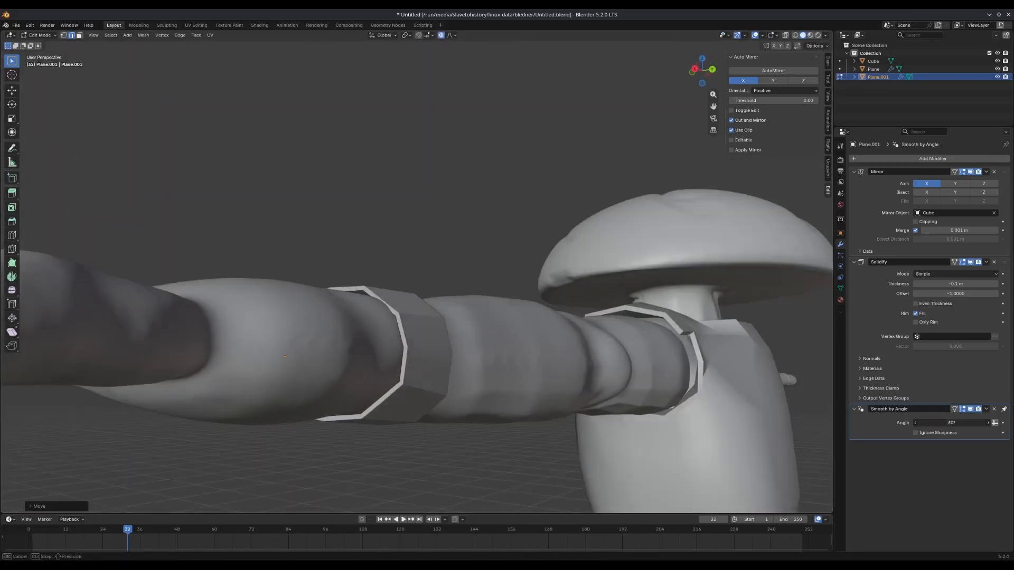
Set the Smooth by Angle value to 47.7° and leave mesh editing.
{"action": "left_click_drag", "start_coordinate": [951, 423], "coordinate": [953, 423]}
{"action": "middle_click_drag", "start_coordinate": [575, 364], "coordinate": [500, 387]}
{"action": "key", "text": "Tab"}
{"action": "scroll", "coordinate": [429, 361], "scroll_direction": "up", "scroll_amount": 3}
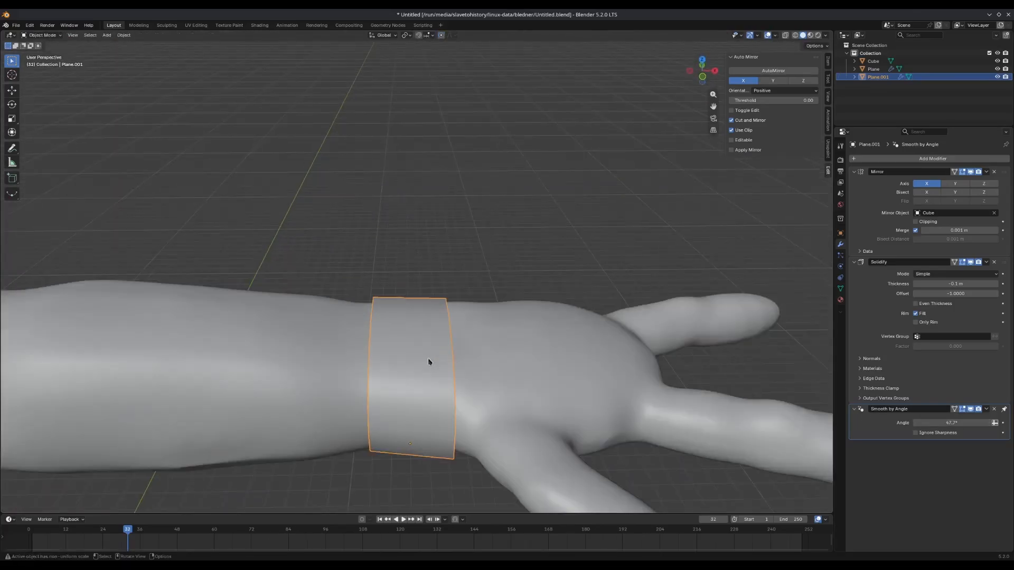
Shift the whole wristband along the Y axis to center it around the wrist.
{"action": "mouse_move", "coordinate": [429, 361]}
{"action": "middle_mouse_down"}
{"action": "mouse_move", "coordinate": [429, 332]}
{"action": "mouse_move", "coordinate": [429, 341]}
{"action": "middle_mouse_up"}
{"action": "key", "text": "g"}
{"action": "key", "text": "y"}
{"action": "left_click", "coordinate": [424, 343]}
{"action": "middle_click_drag", "start_coordinate": [497, 346], "coordinate": [326, 360]}
{"action": "key", "text": "Tab"}
{"action": "key", "text": "Tab"}
Set the wristband's Solidify thickness to -0.2 m and save the file.
{"action": "scroll", "coordinate": [475, 367], "scroll_direction": "down", "scroll_amount": 9}
{"action": "middle_click_drag", "start_coordinate": [561, 353], "coordinate": [502, 350], "text": "shift"}
{"action": "key", "text": "Tab"}
{"action": "scroll", "coordinate": [455, 341], "scroll_direction": "up", "scroll_amount": 9}
{"action": "middle_click_drag", "start_coordinate": [345, 350], "coordinate": [507, 325]}
{"action": "left_click_drag", "start_coordinate": [972, 285], "coordinate": [951, 284]}
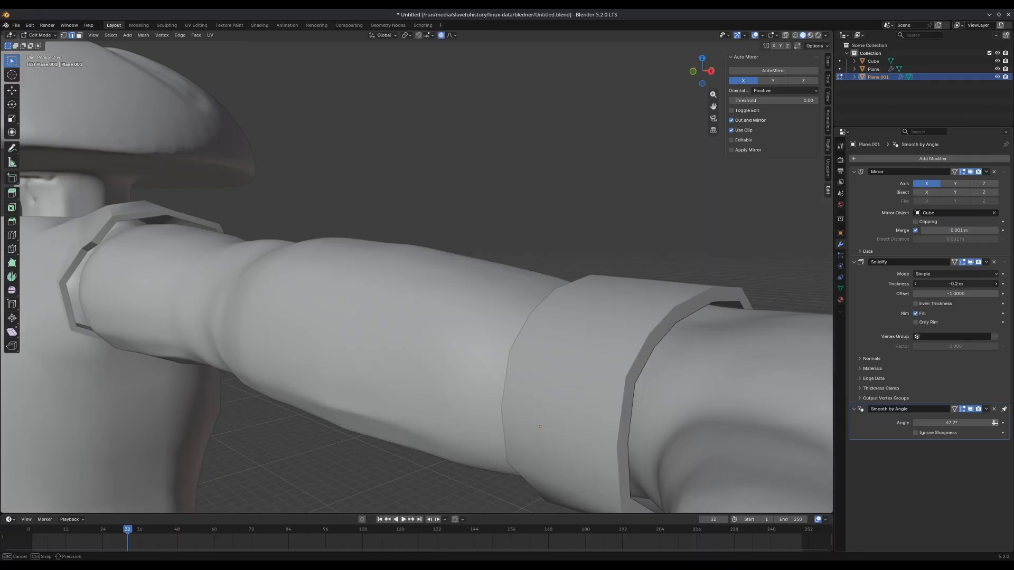
{"action": "middle_click_drag", "start_coordinate": [740, 322], "coordinate": [670, 335]}
{"action": "middle_click_drag", "start_coordinate": [496, 274], "coordinate": [558, 249]}
{"action": "scroll", "coordinate": [560, 217], "scroll_direction": "down", "scroll_amount": 4}
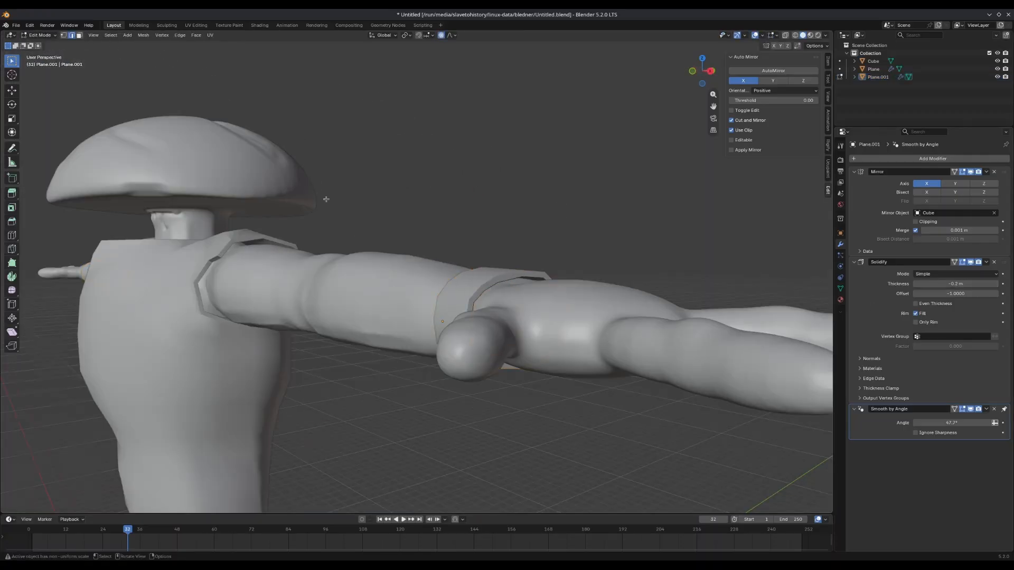
{"action": "key", "text": "ctrl+s"}
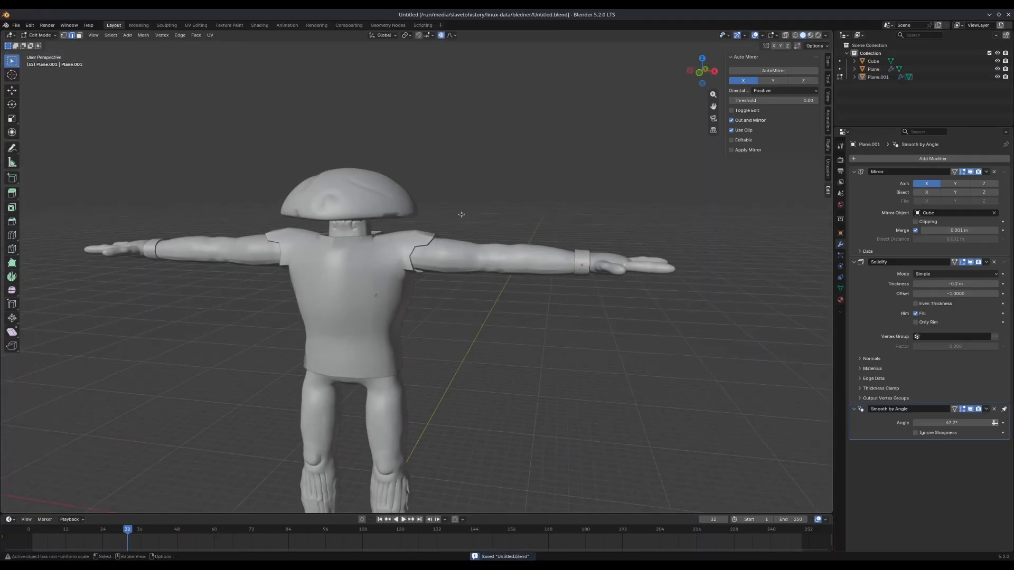